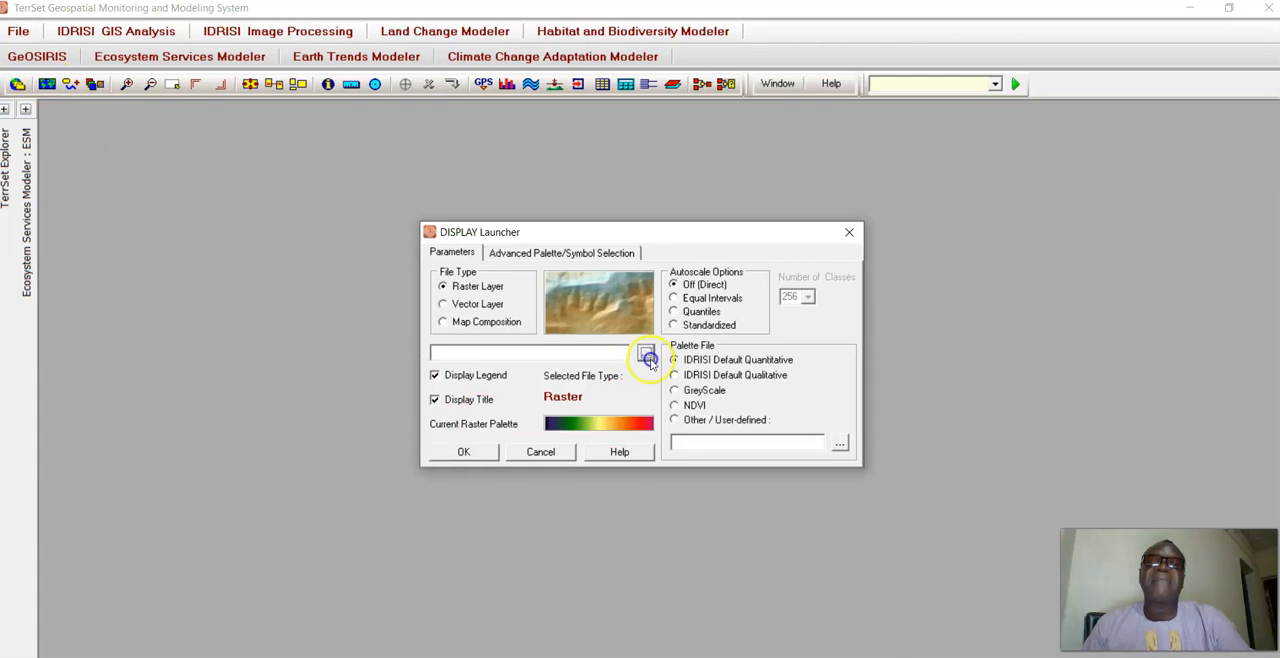
Display the drelief.rst raster layer from the Introductory GIS folder and move its map window aside.
click(685, 456)
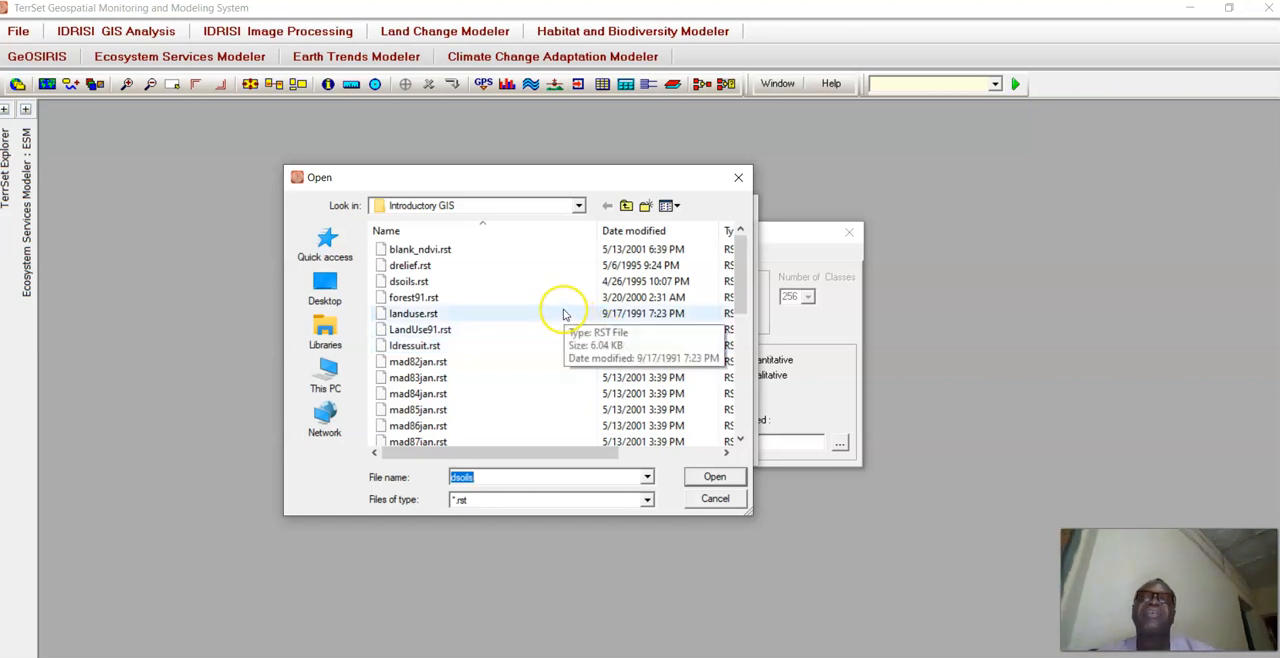
double_click(447, 263)
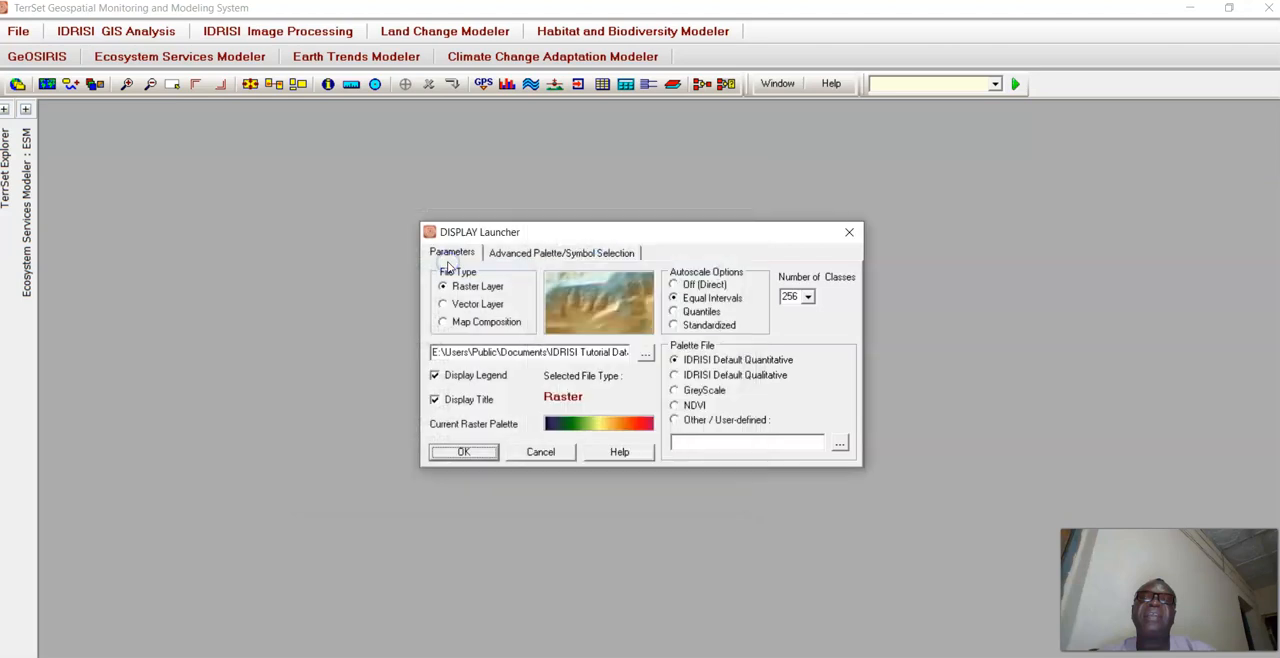
click(482, 450)
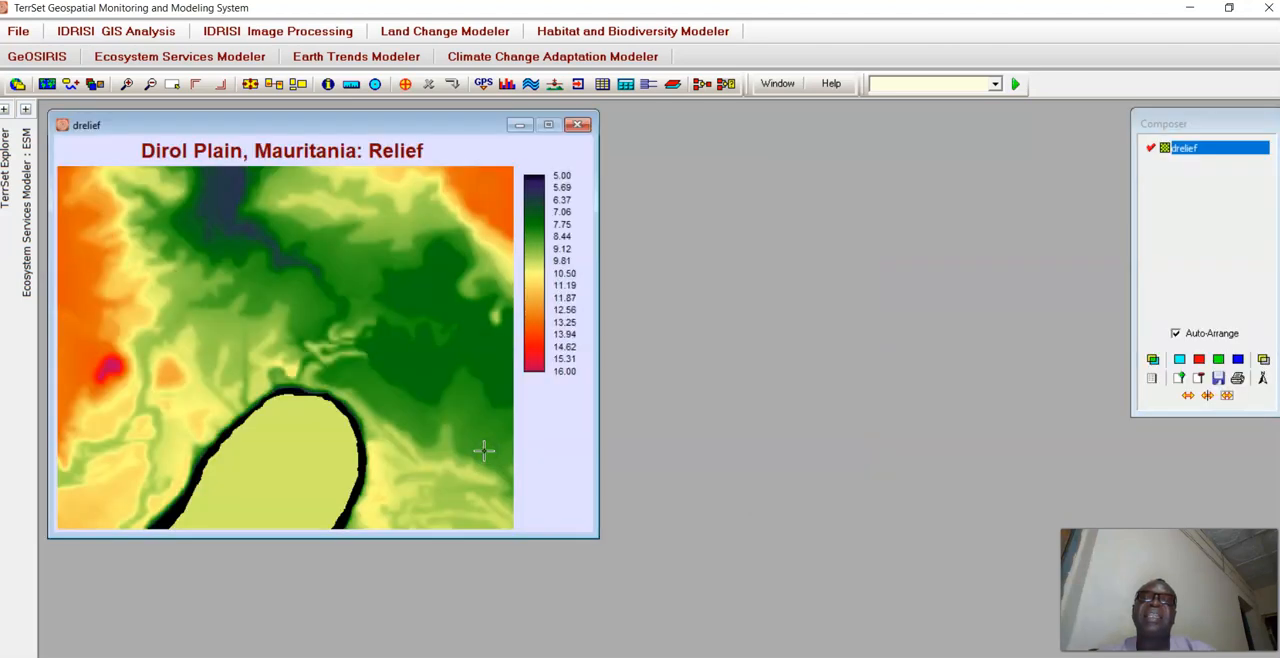
drag(375, 124, 315, 119)
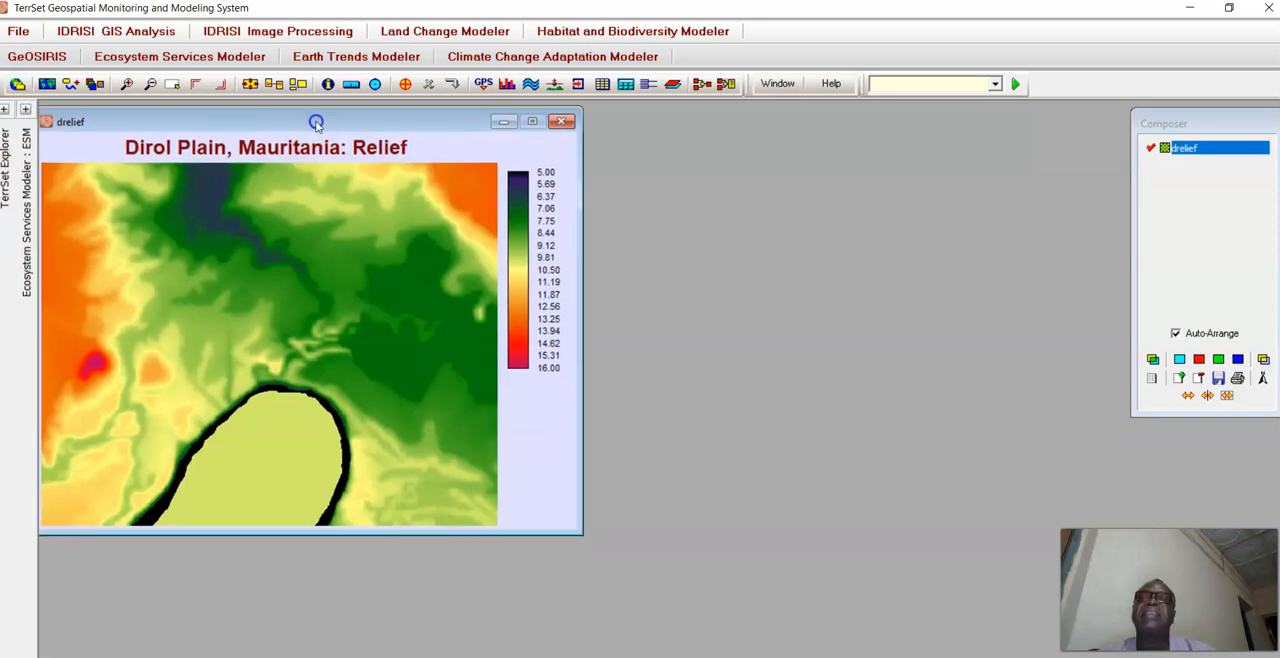
Display the dsoils.rst raster layer from the Introductory GIS folder and place its map window beside the relief map.
click(47, 84)
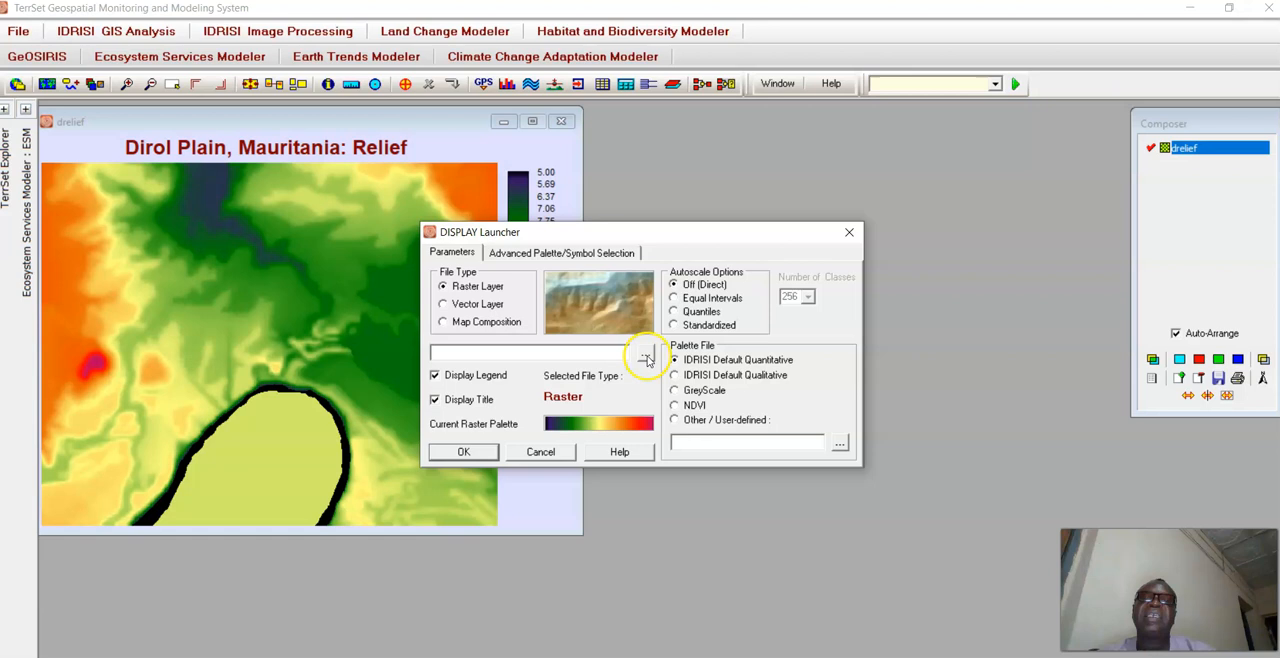
click(645, 356)
click(640, 450)
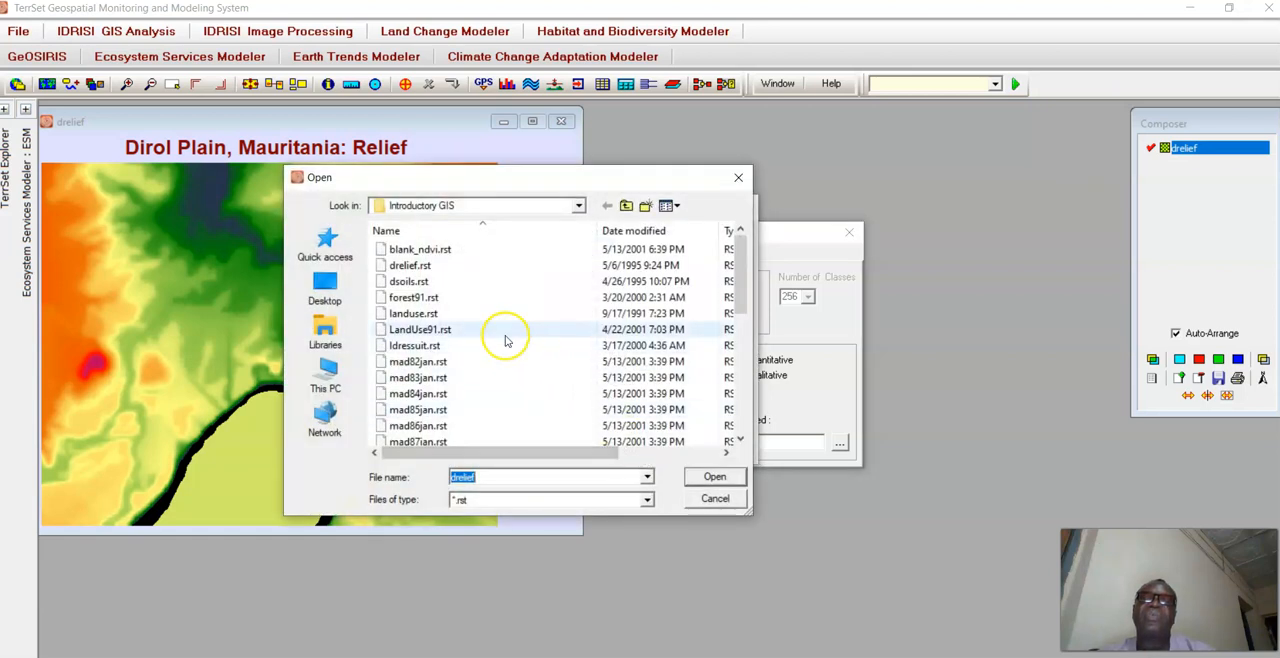
double_click(400, 281)
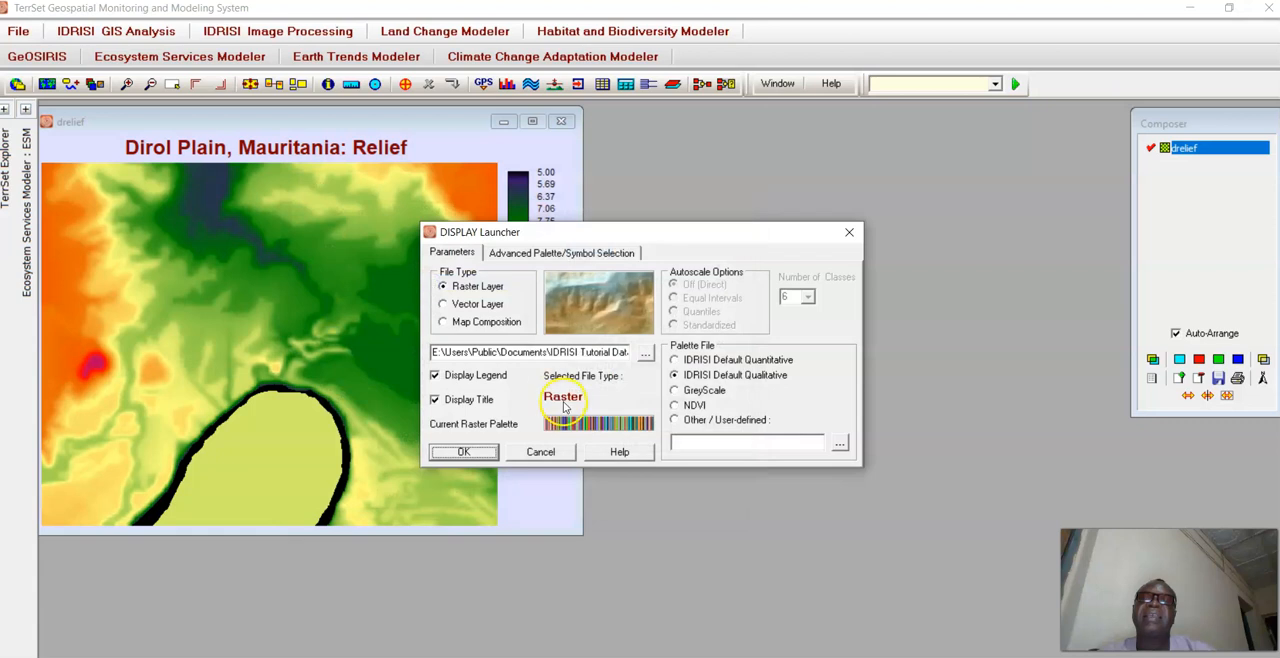
click(482, 451)
drag(372, 165, 868, 137)
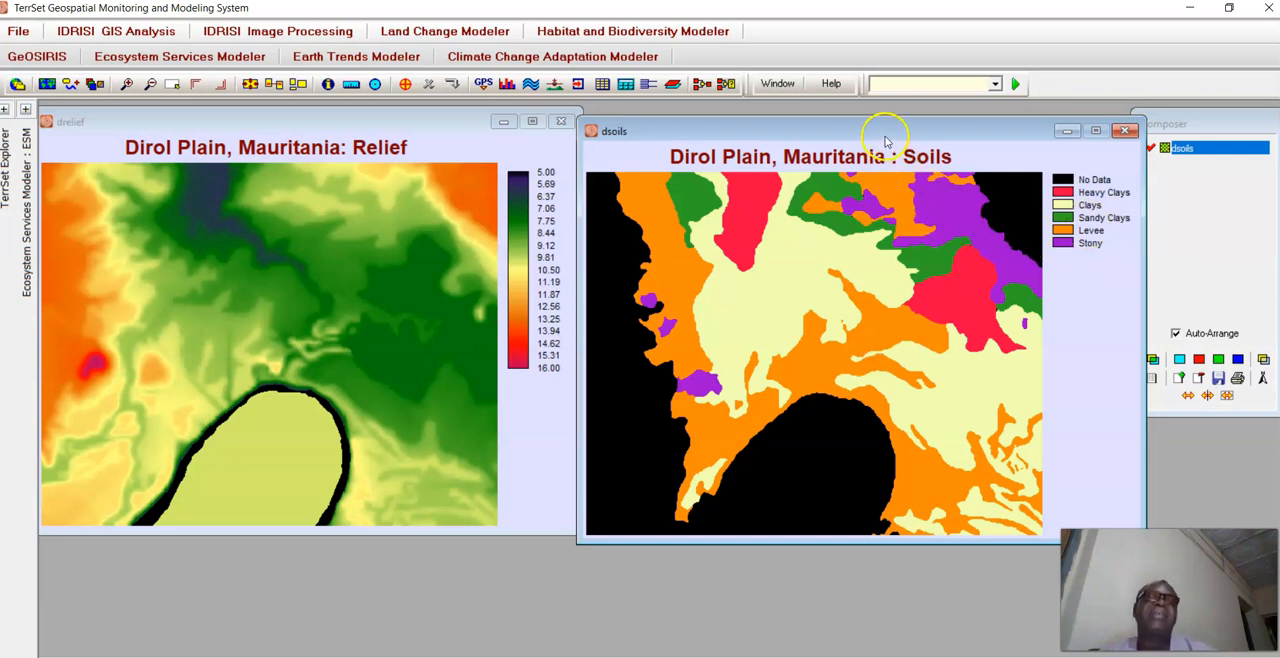
drag(877, 129, 847, 122)
Query the class ID and soil type at several locations on the soils map, and bring the relief map to the front.
click(916, 207)
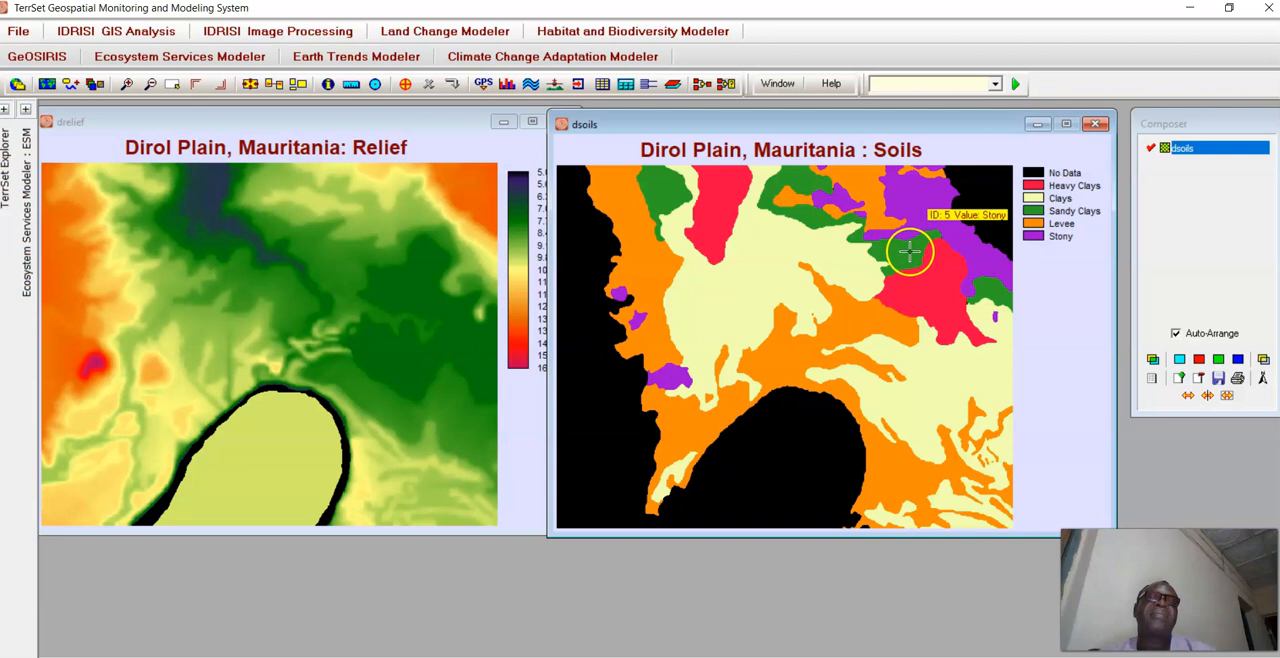
click(910, 251)
click(771, 260)
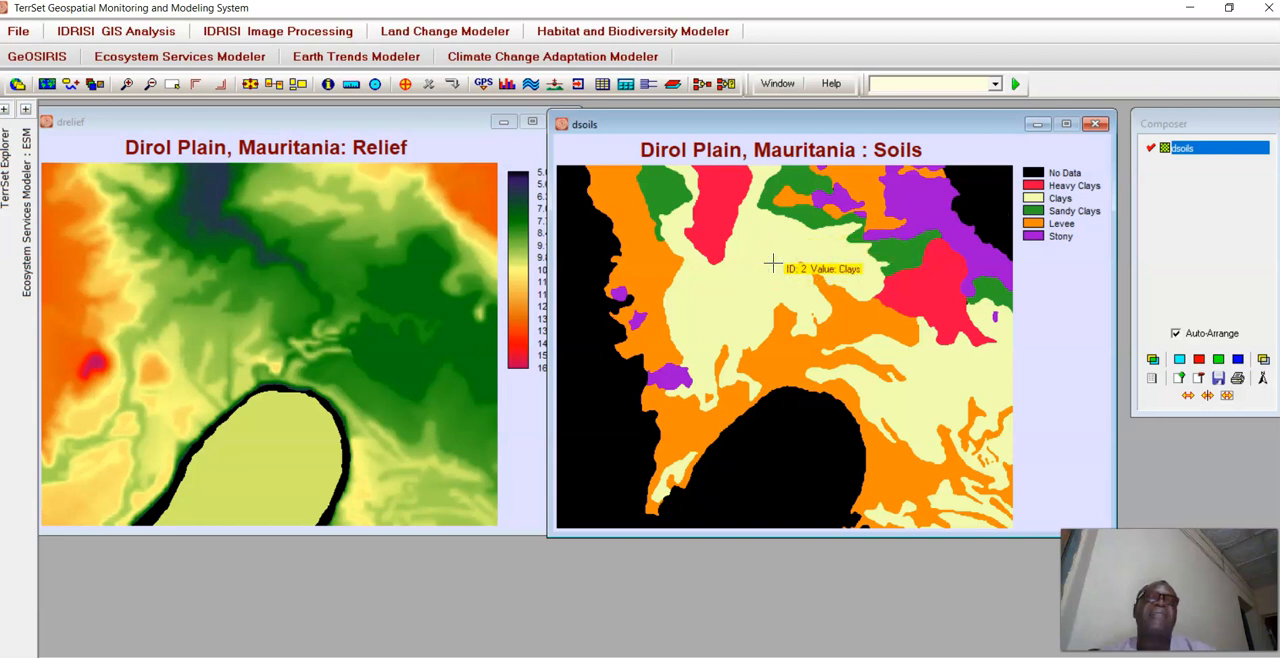
click(796, 351)
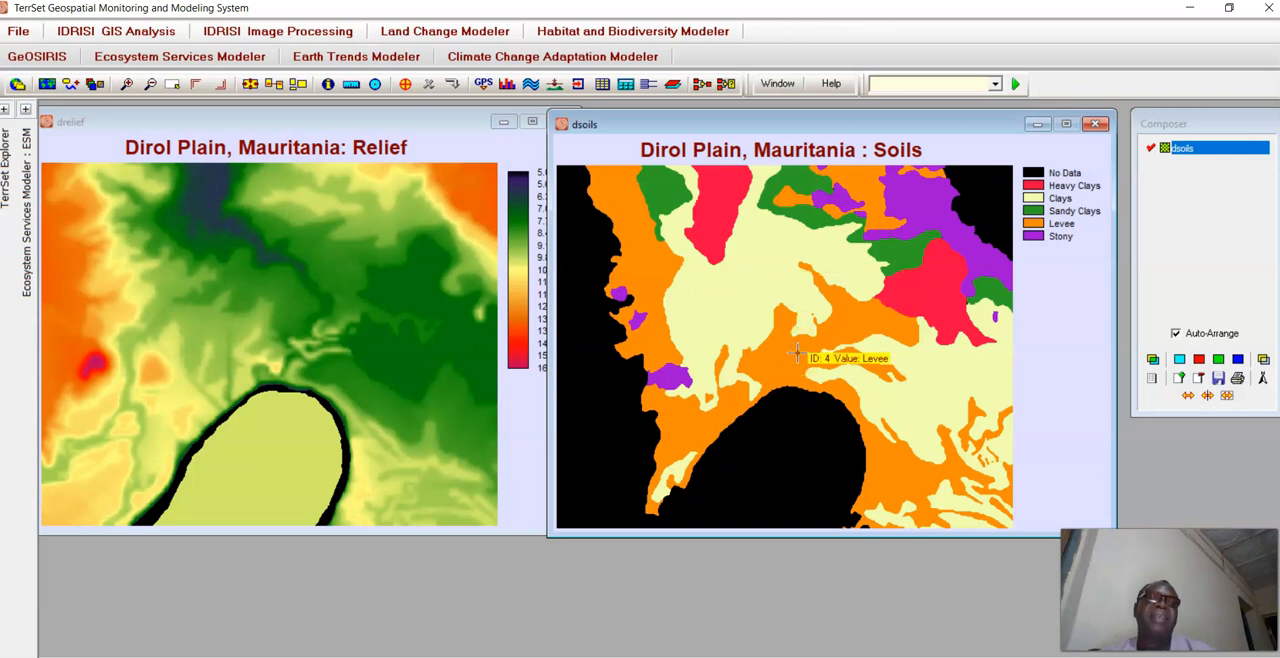
click(709, 218)
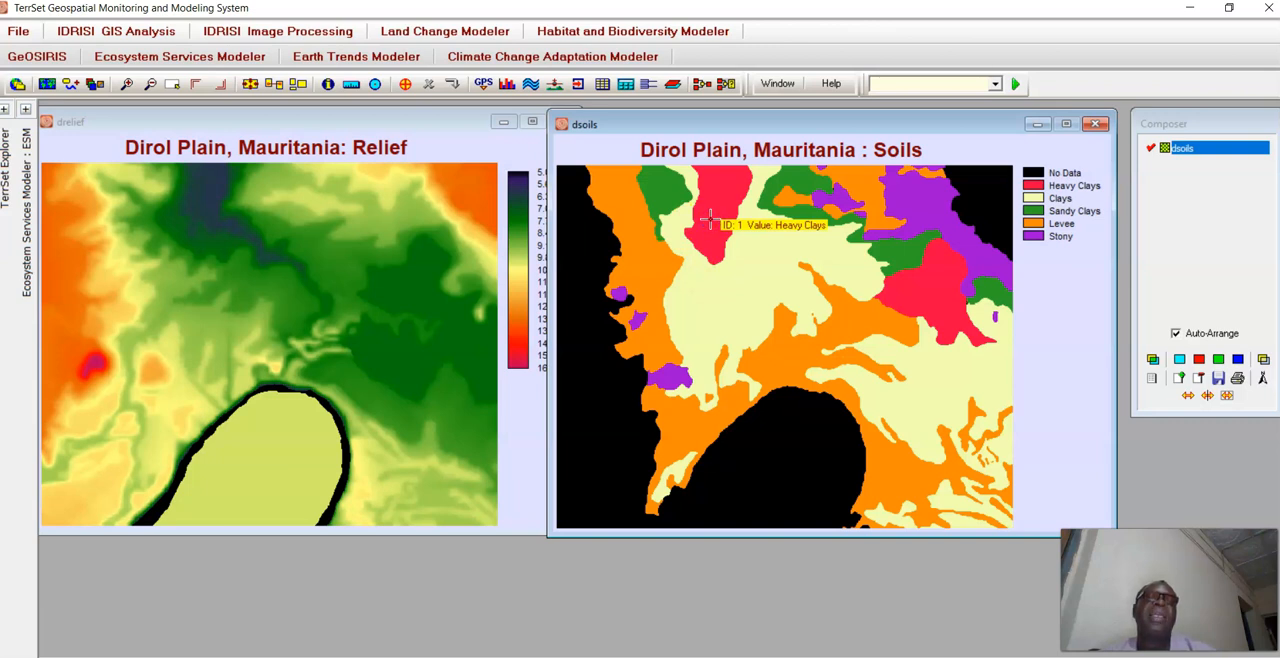
click(922, 410)
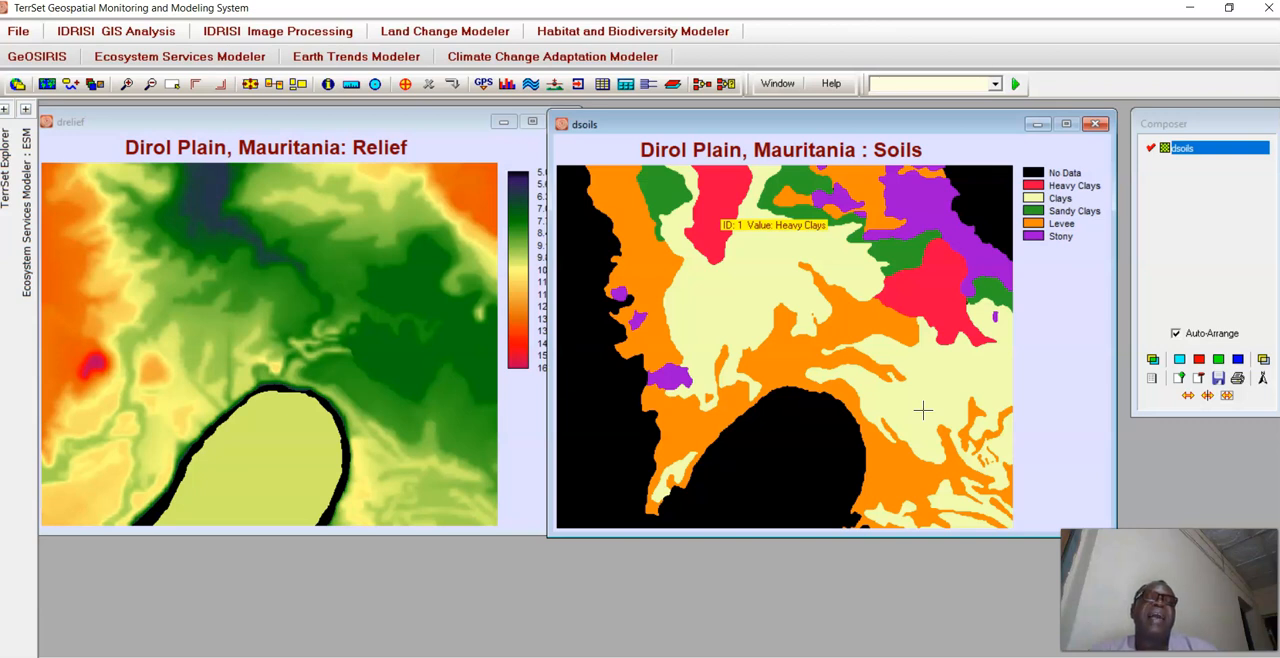
click(850, 330)
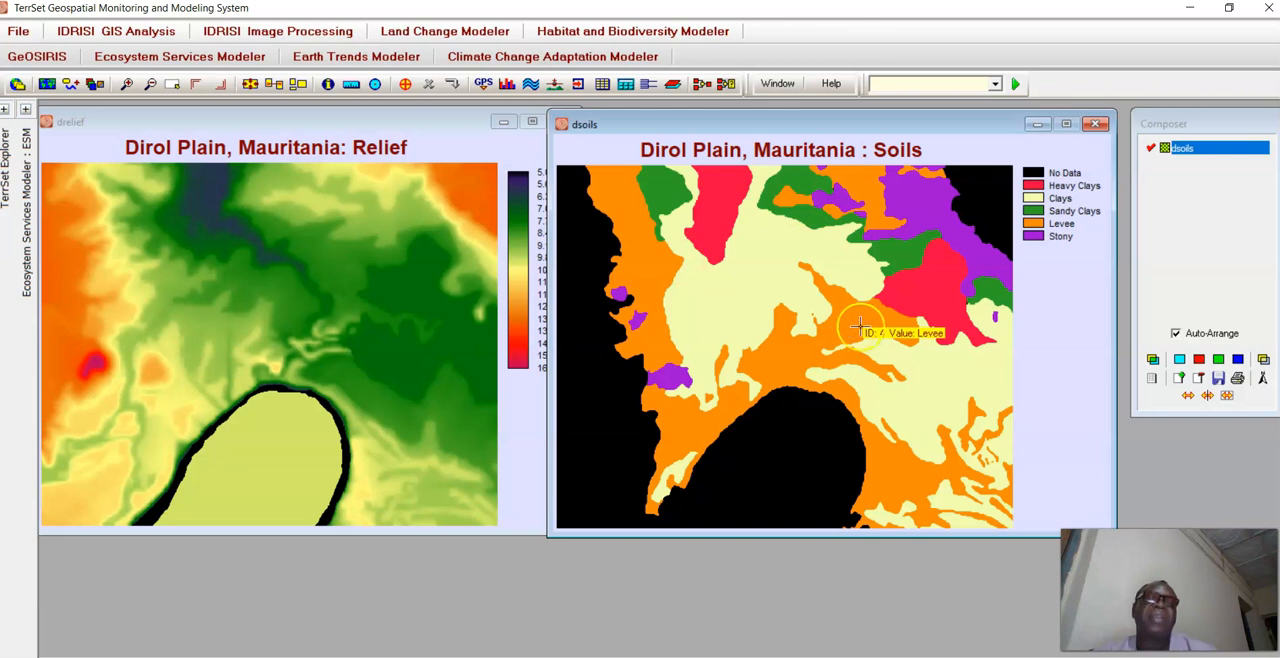
click(767, 268)
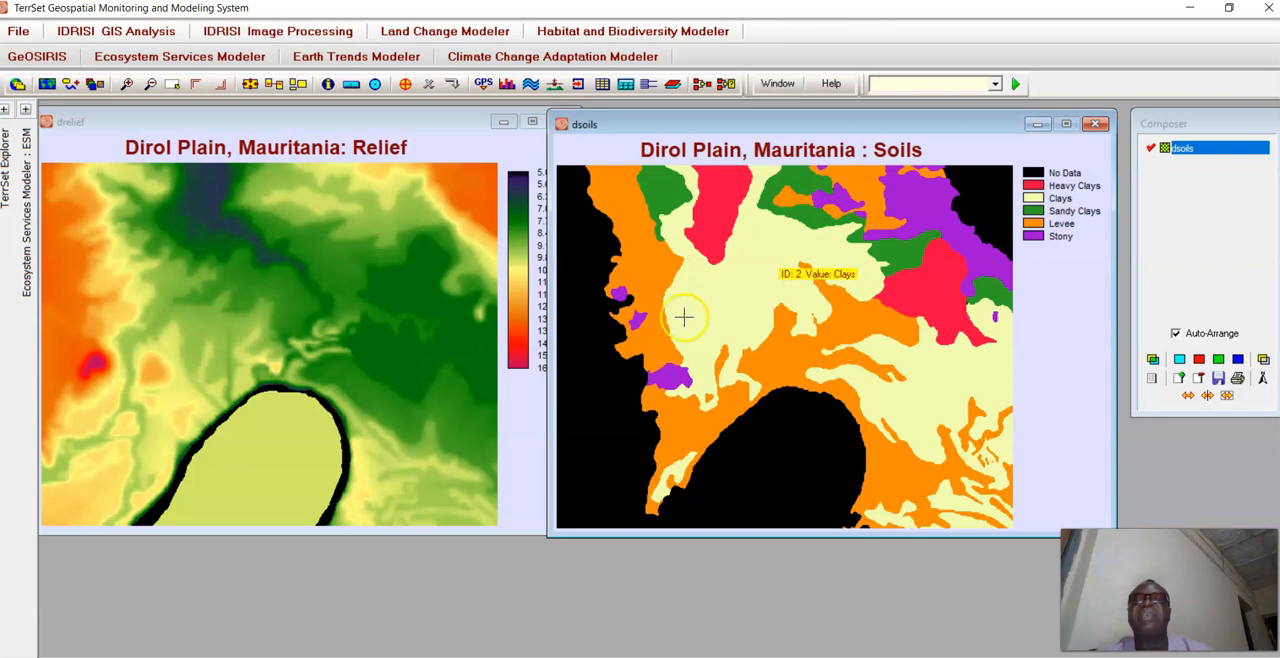
click(316, 316)
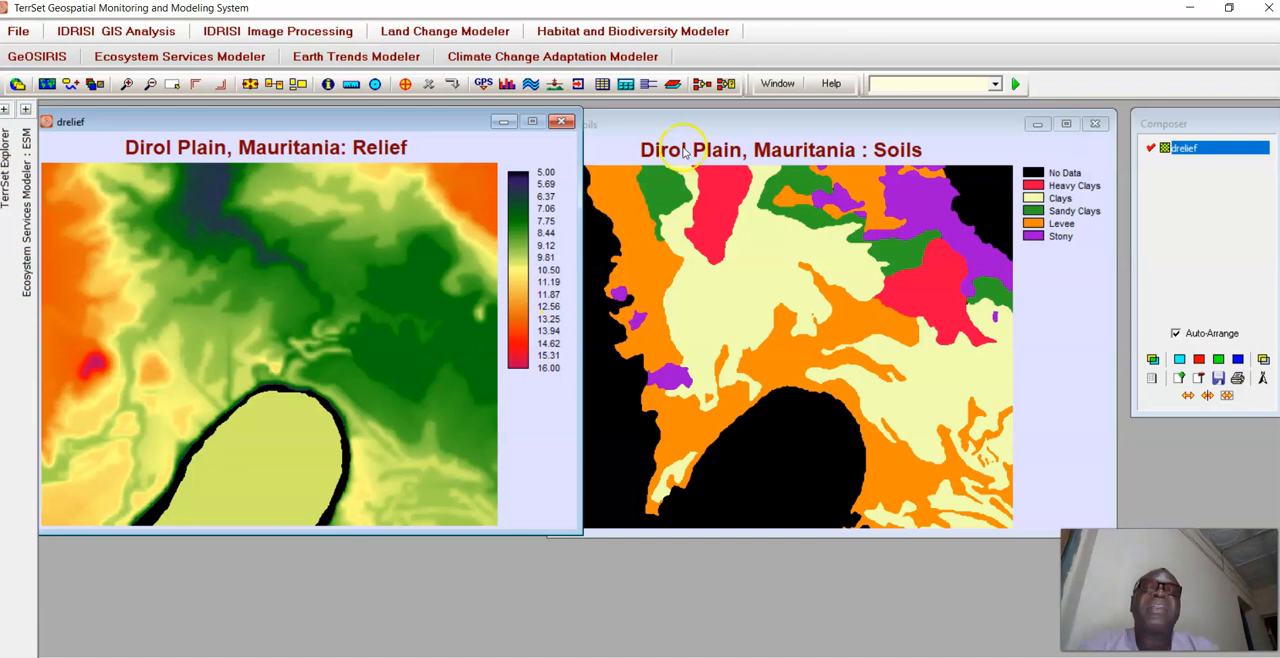
Start a user-defined RECLASS of an image and choose dsoils.rst as the input file.
click(648, 84)
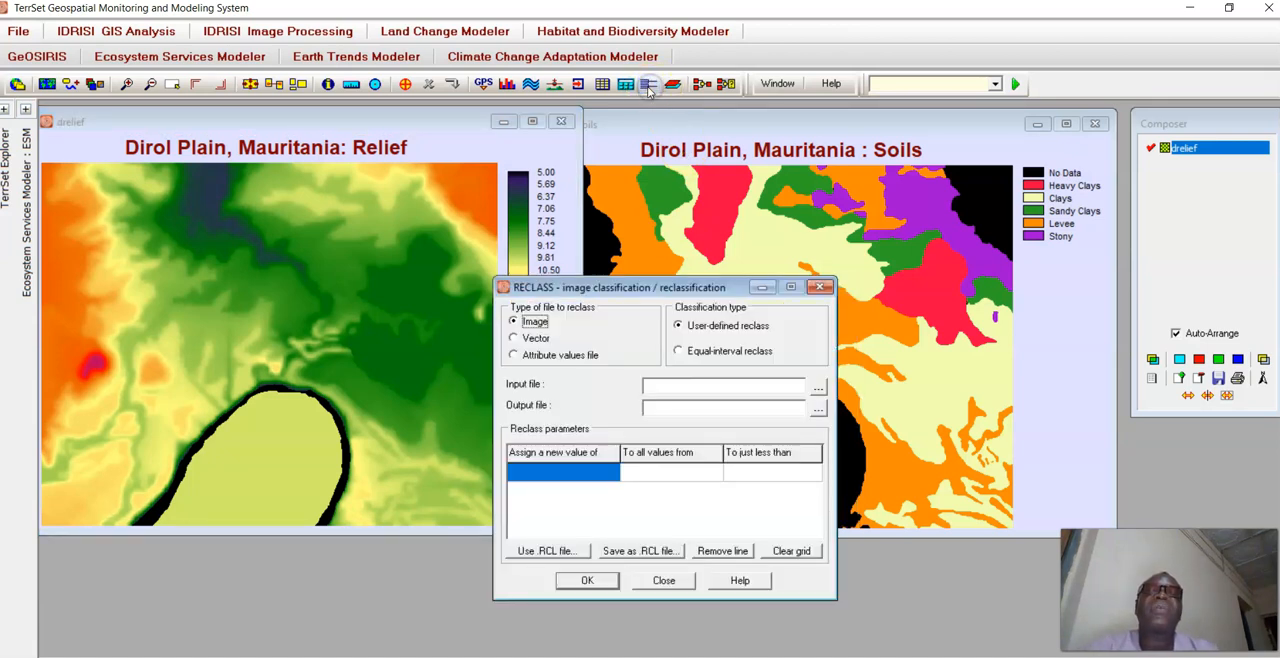
mouse_move(657, 288)
mouse_down()
mouse_move(690, 213)
mouse_move(597, 168)
mouse_move(527, 161)
mouse_up()
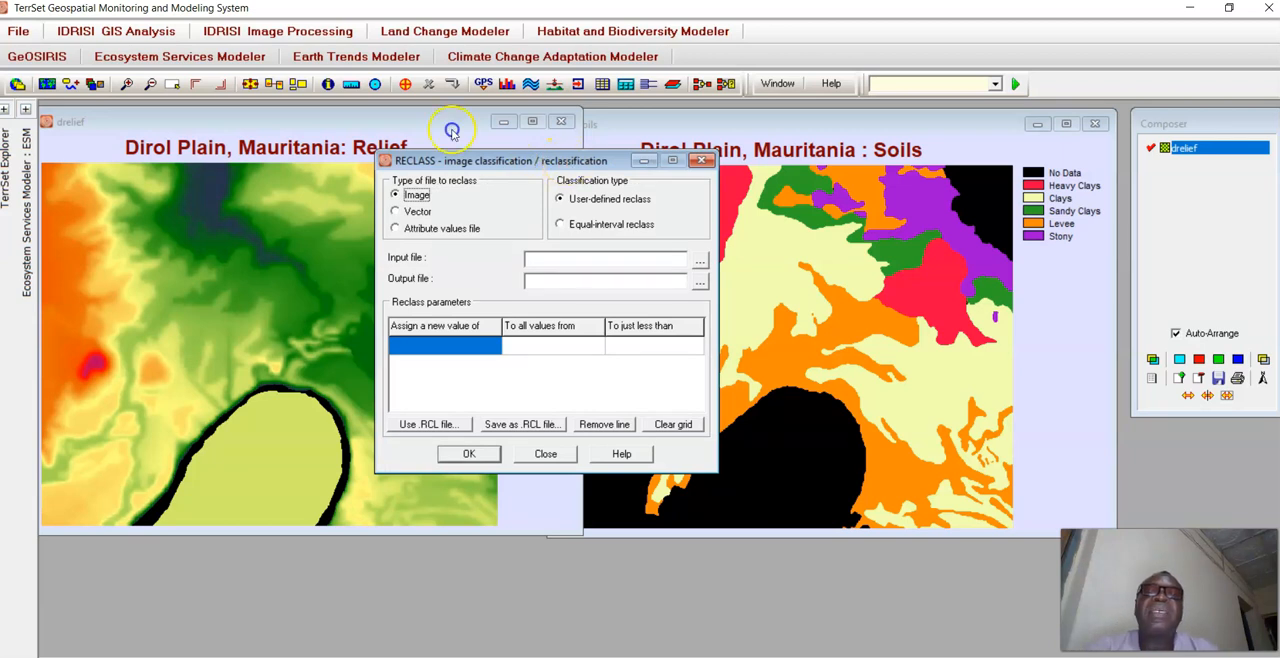
drag(567, 165, 585, 163)
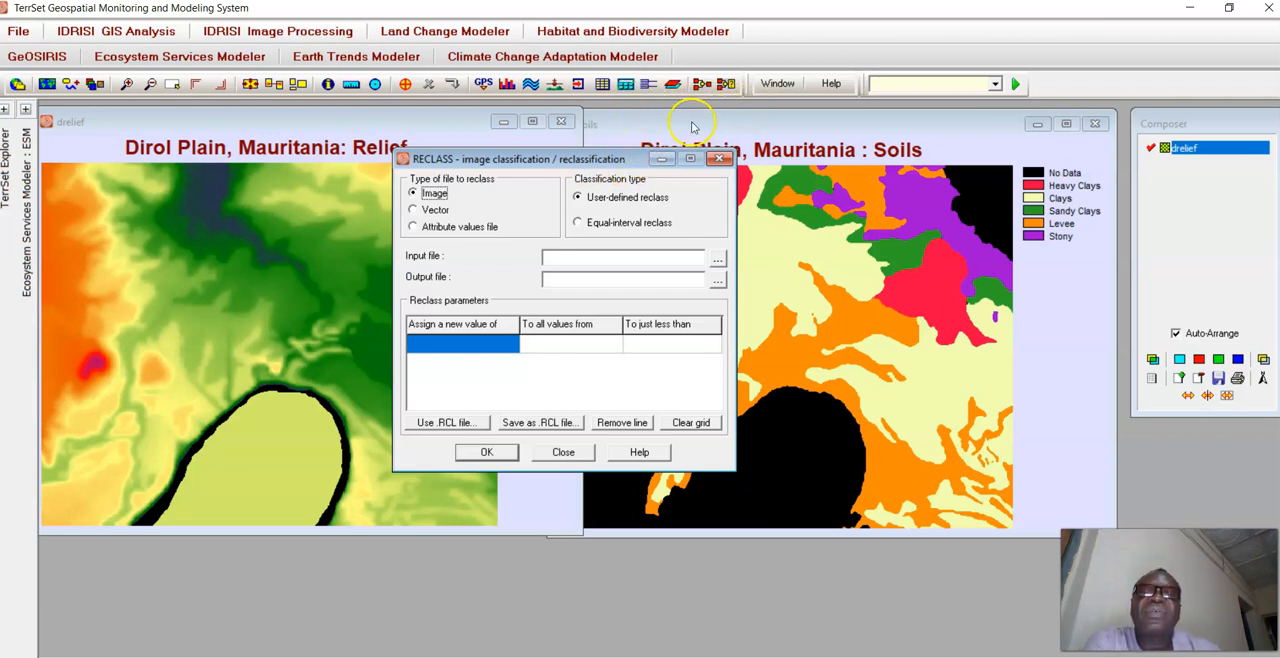
drag(582, 158, 596, 181)
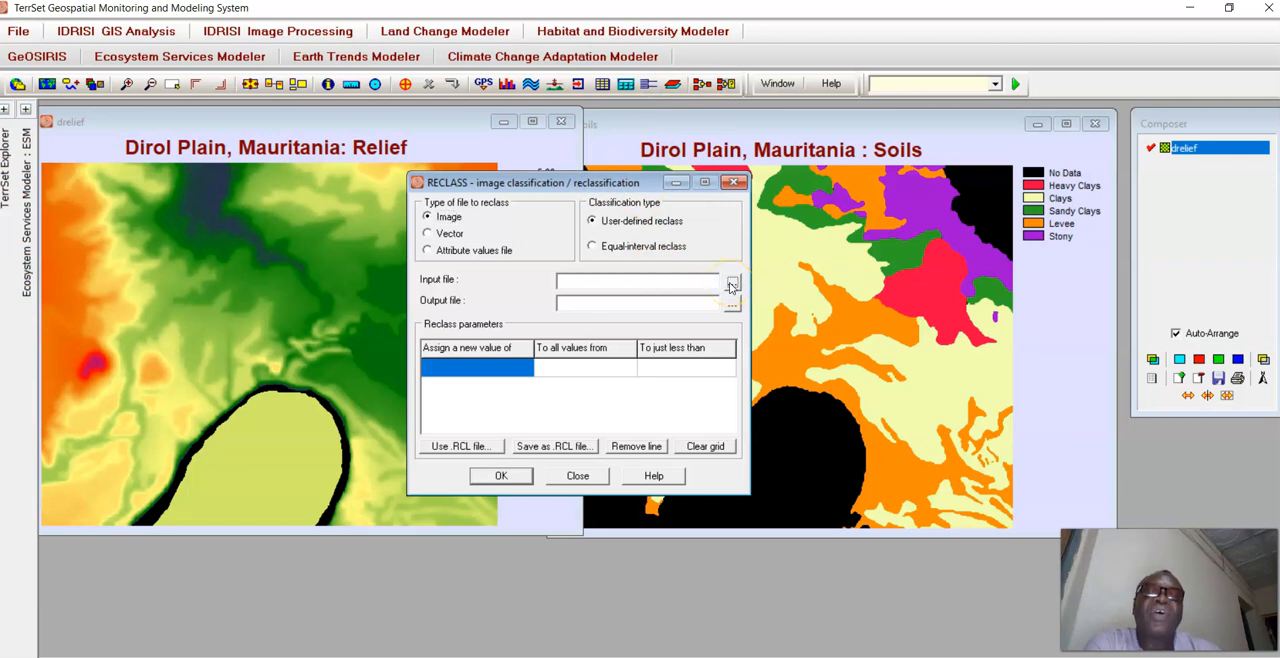
click(731, 287)
click(657, 449)
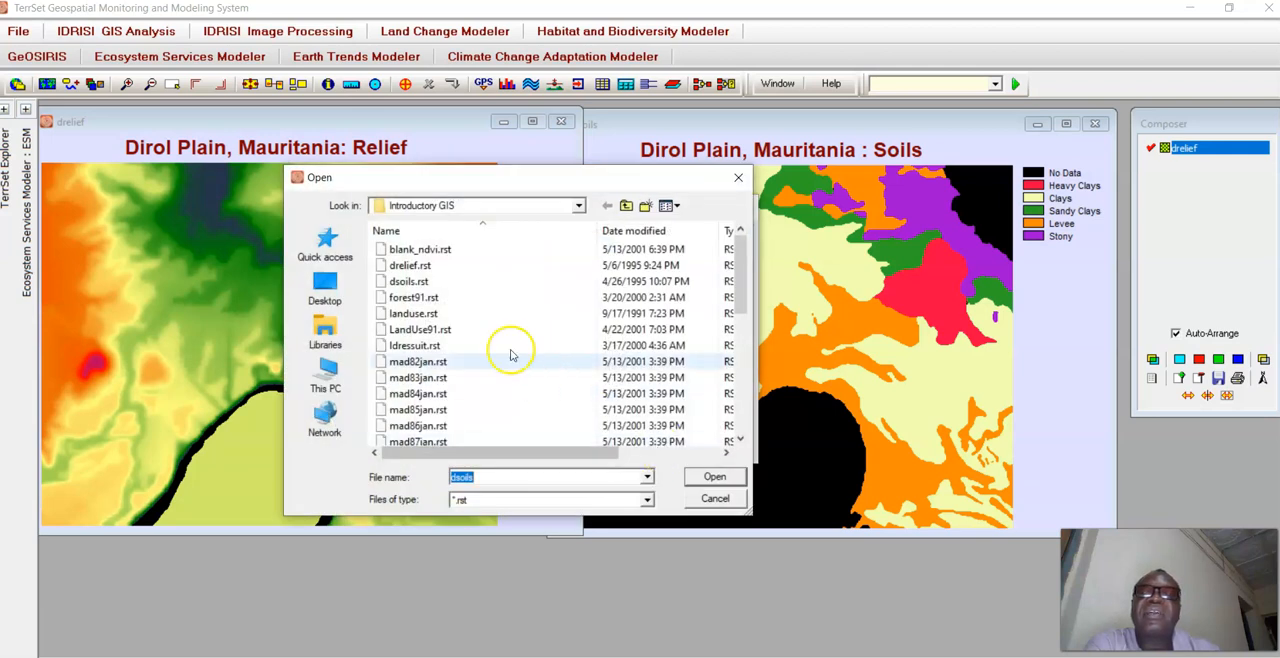
double_click(429, 281)
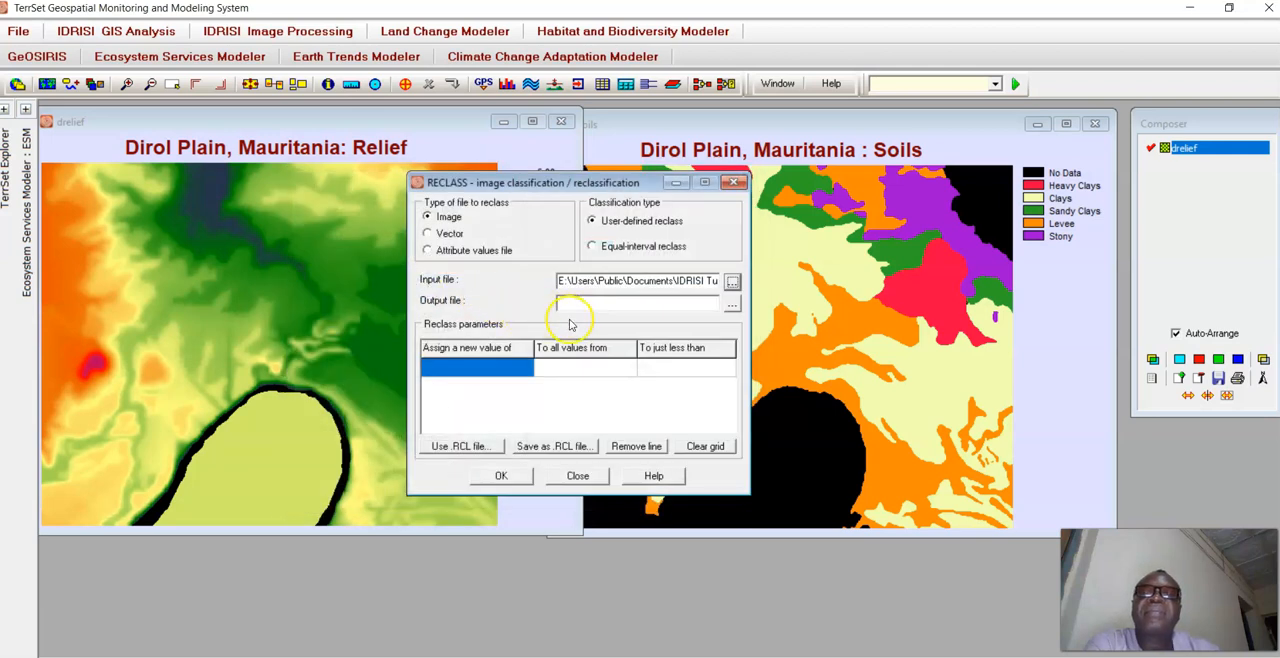
Name the reclassification's output file goodsoil.
click(713, 303)
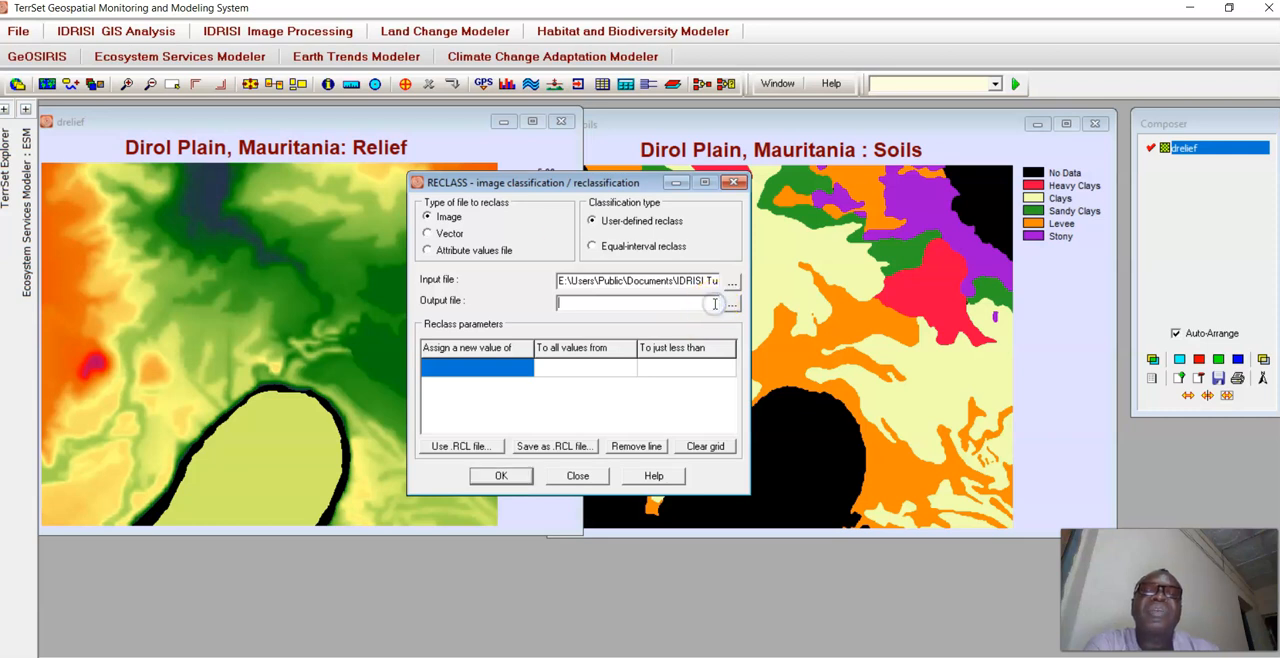
text(soilgood)
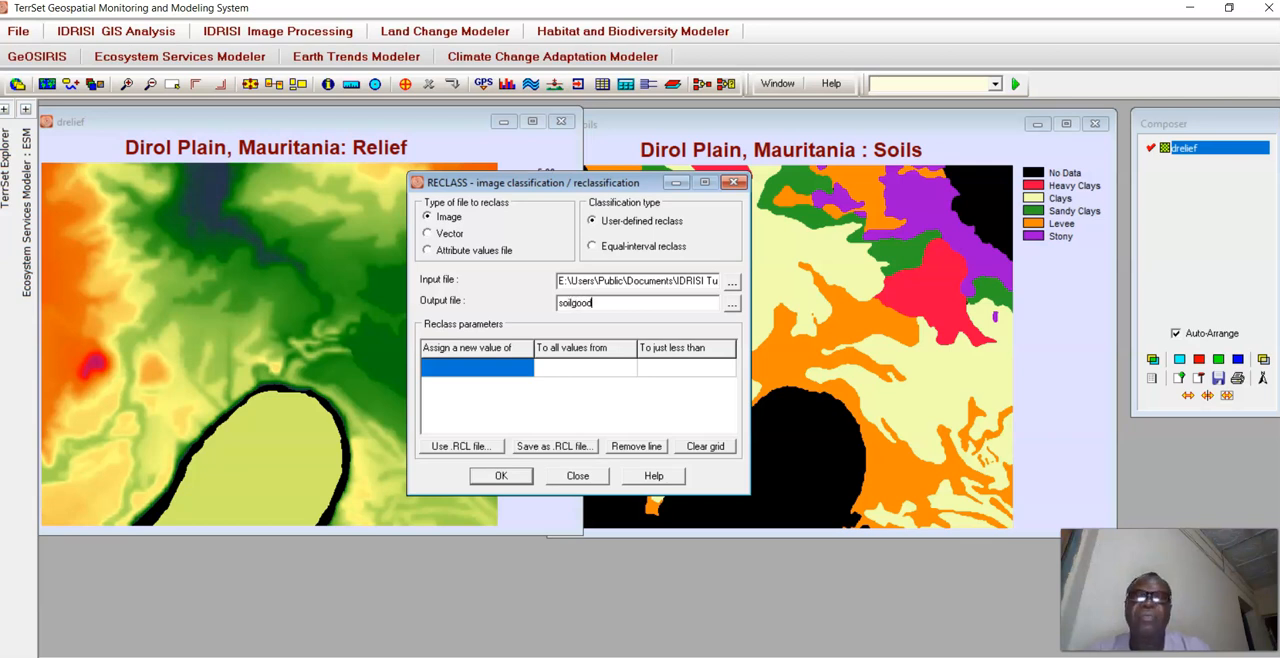
key(BackSpace)
key(BackSpace)
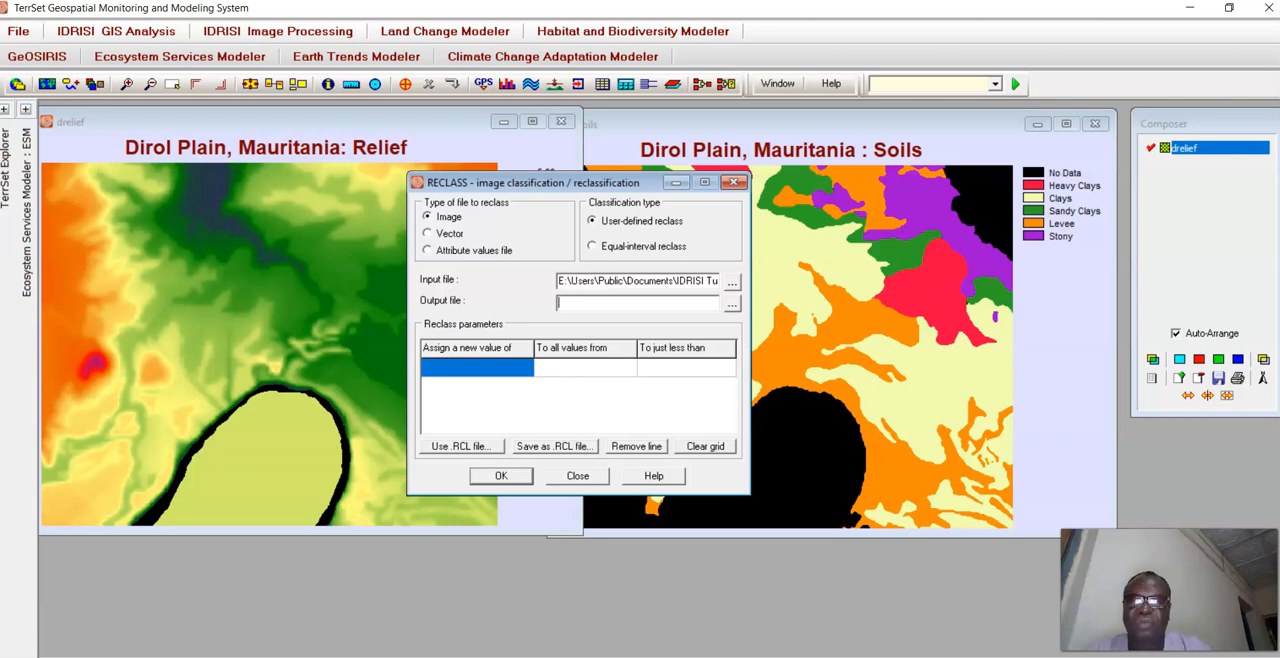
text(goodsoil)
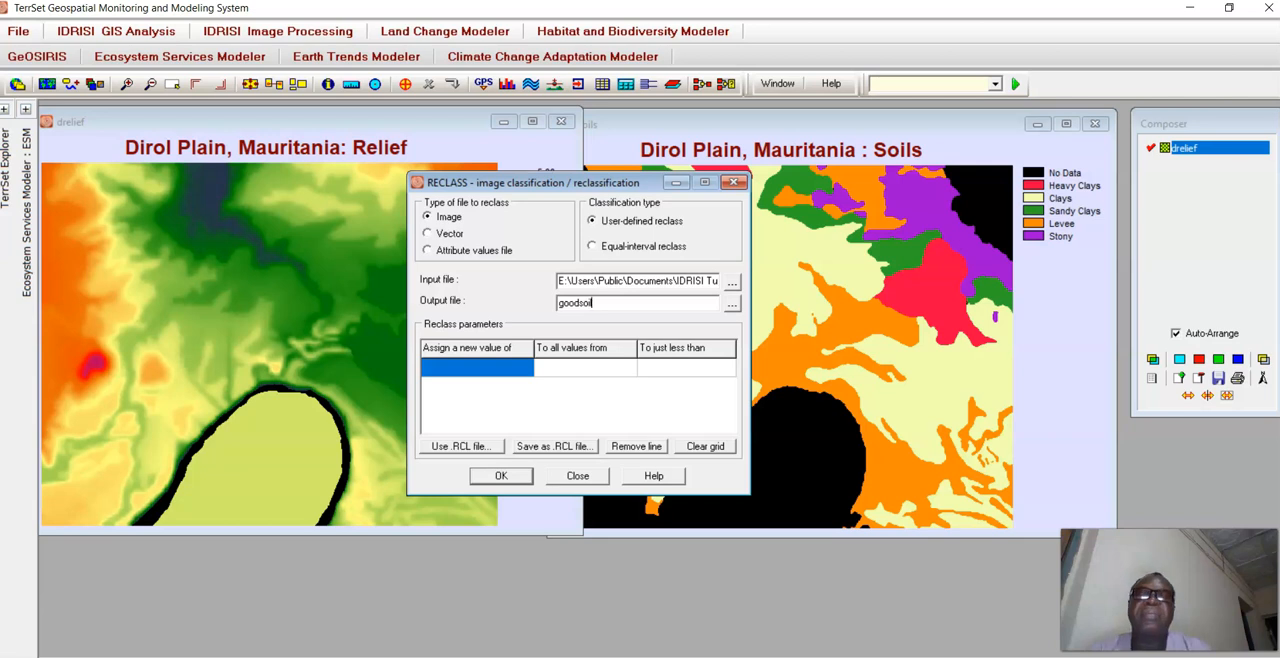
Fill in the first reclass row to assign a new value of 0 to all values from 0 to just less than 2.
click(508, 370)
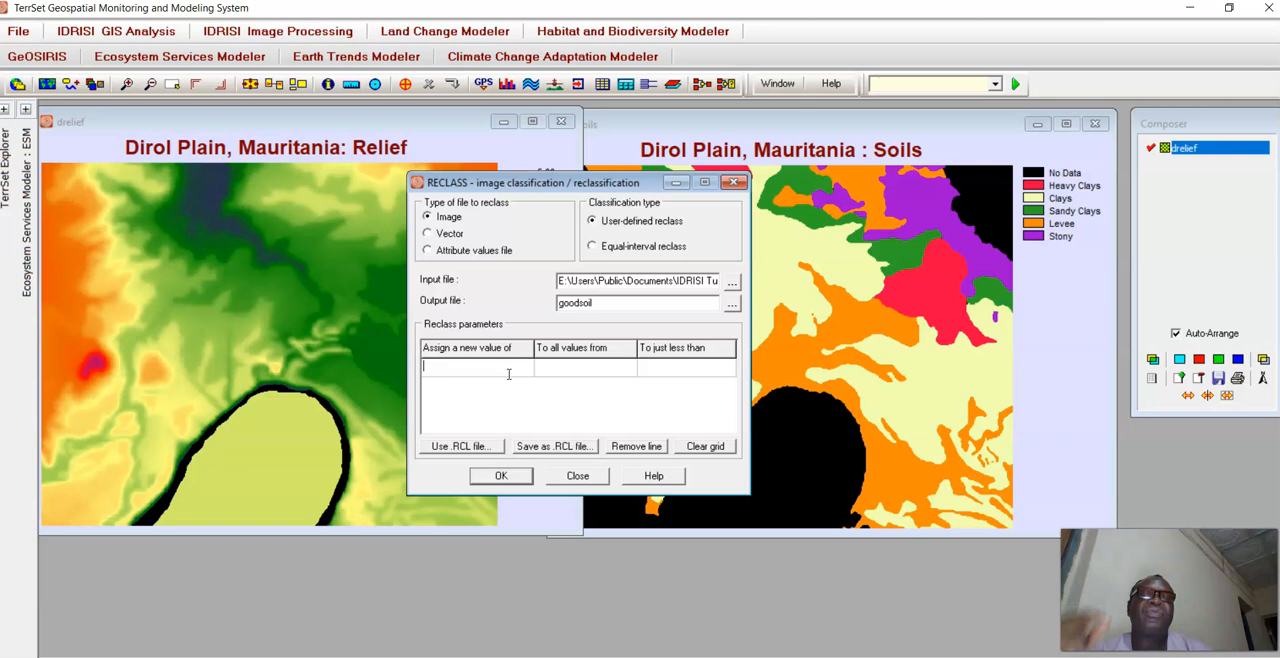
click(456, 372)
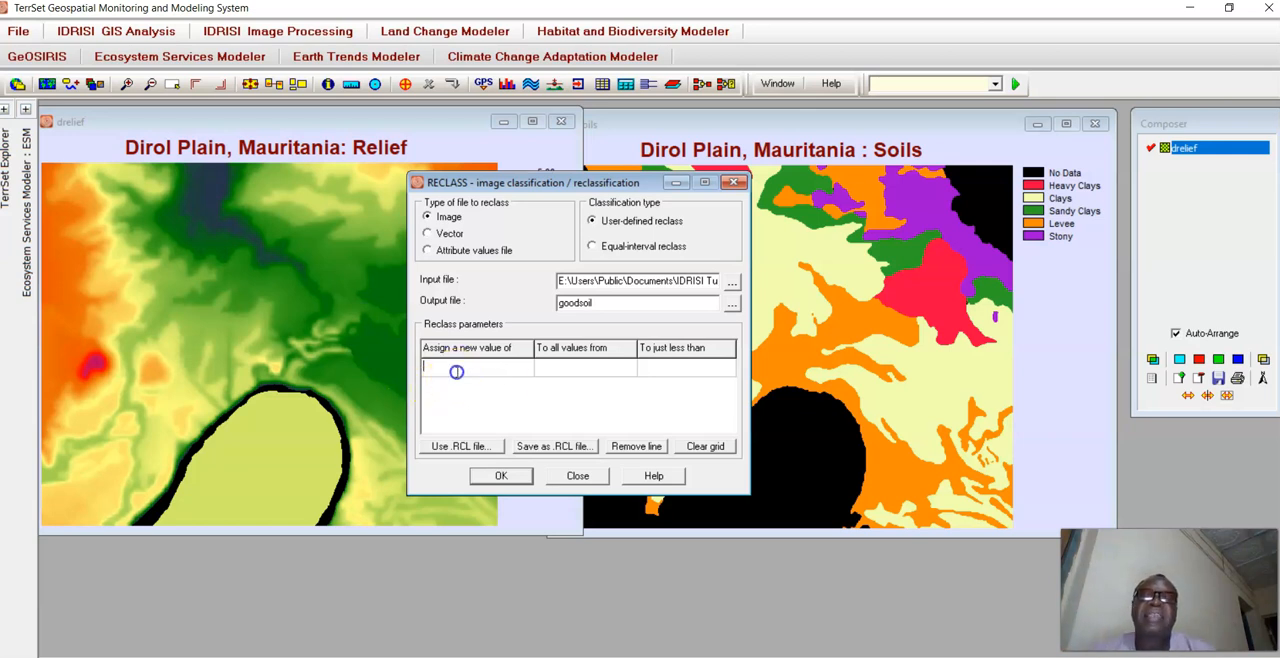
text(0)
click(547, 366)
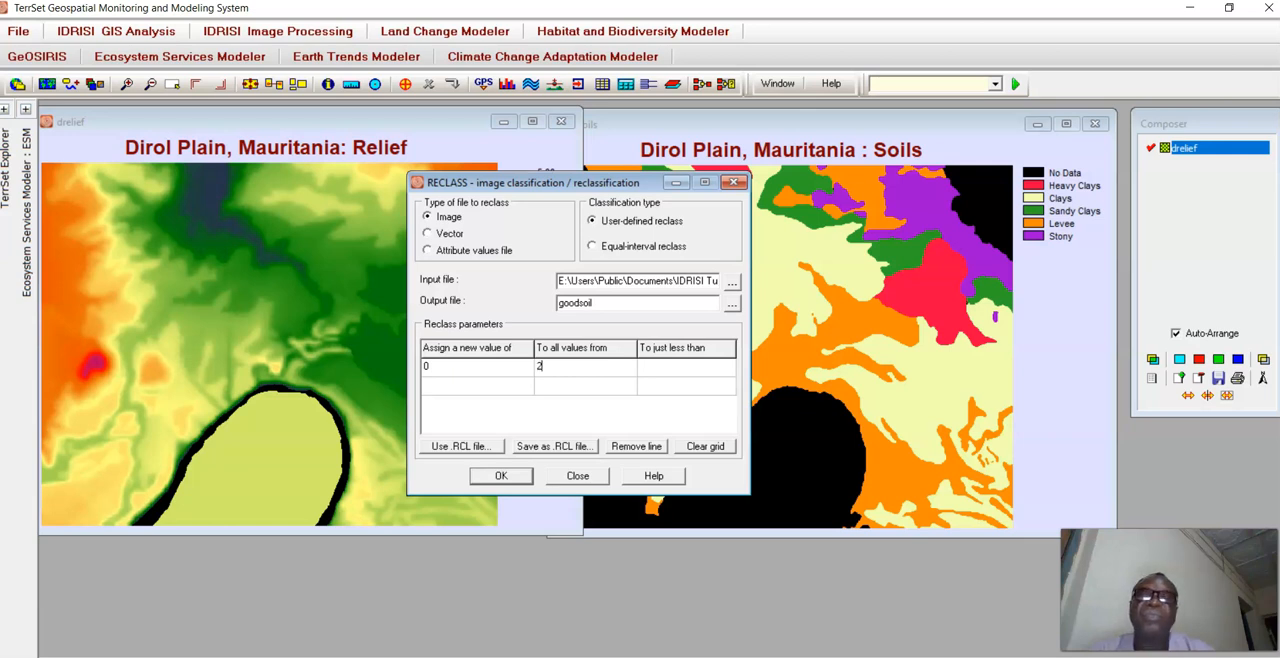
drag(580, 369, 537, 369)
text(0)
click(682, 369)
text(2)
Add a second reclass row assigning a new value of 10 to all values from 2 to just less than 3.
click(489, 384)
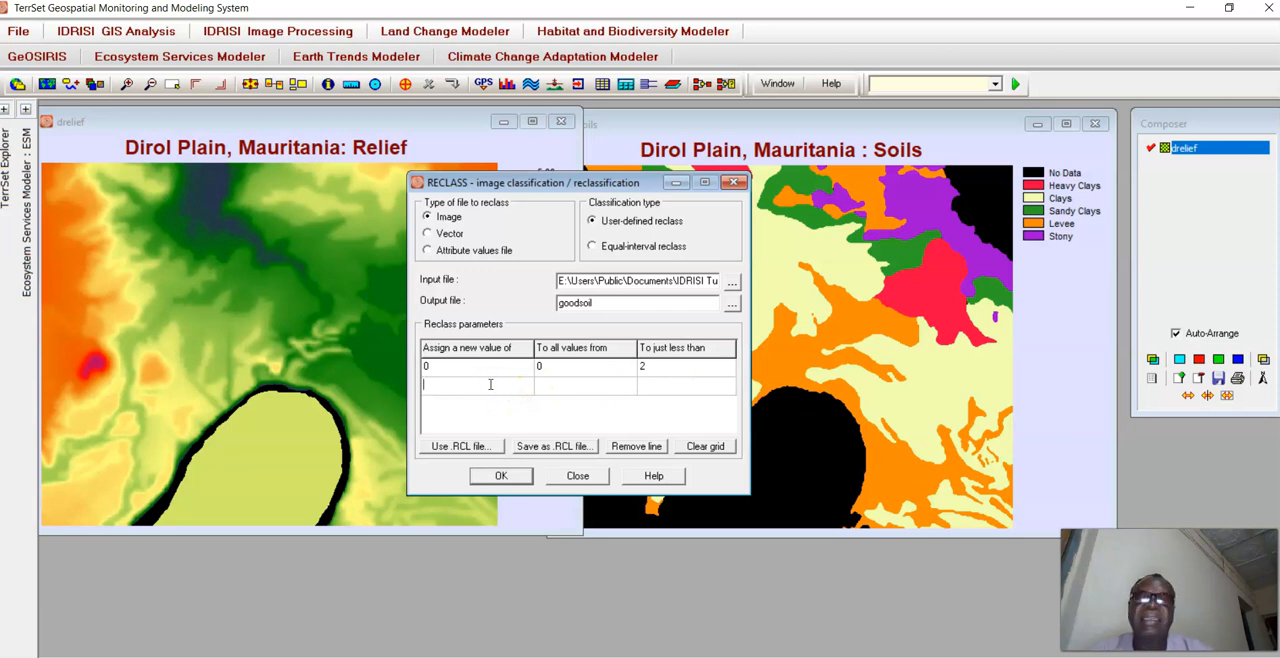
text(10)
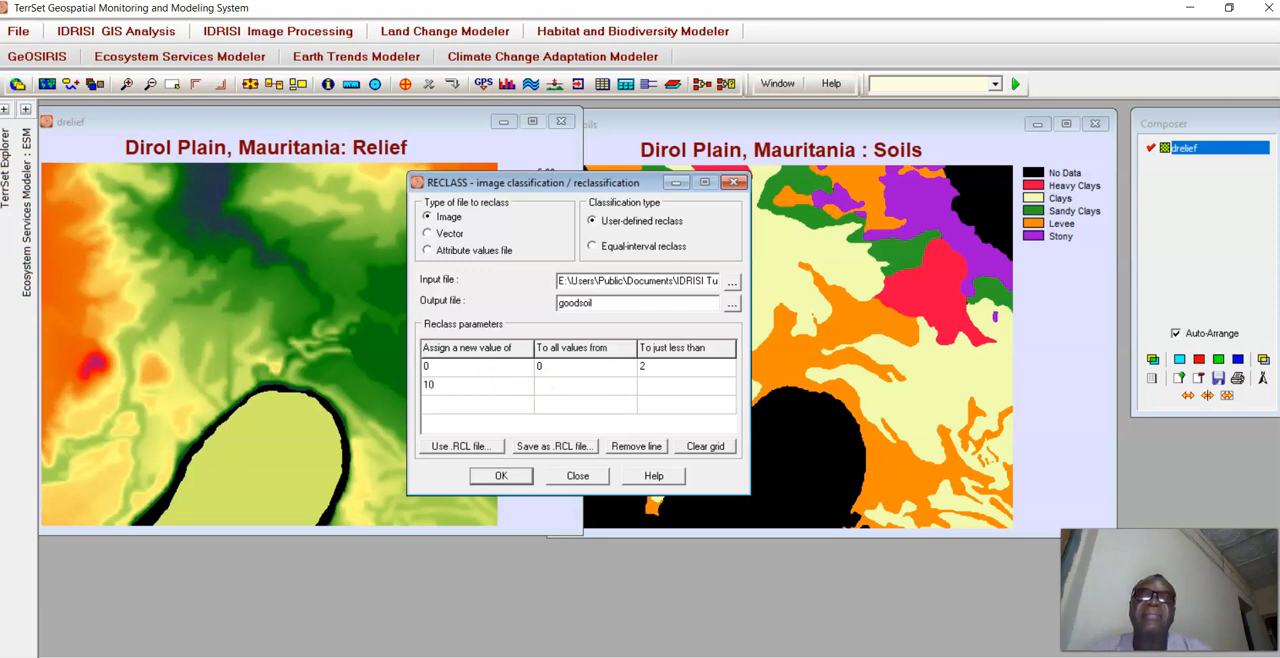
click(557, 382)
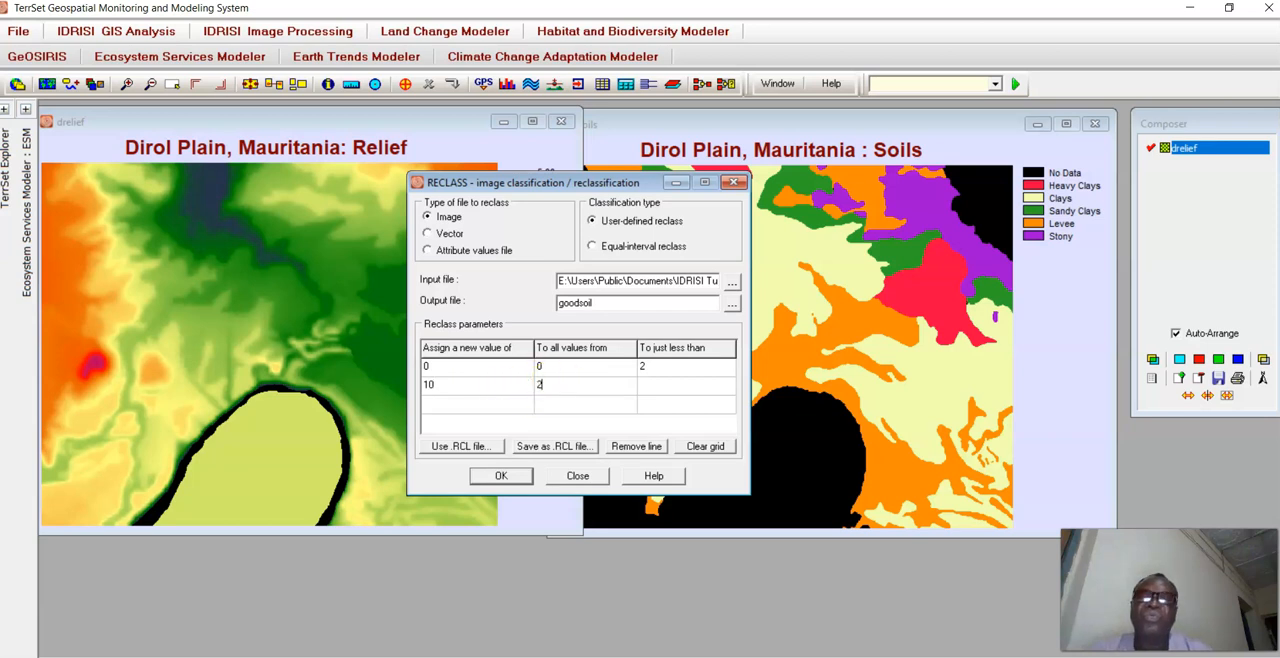
click(663, 383)
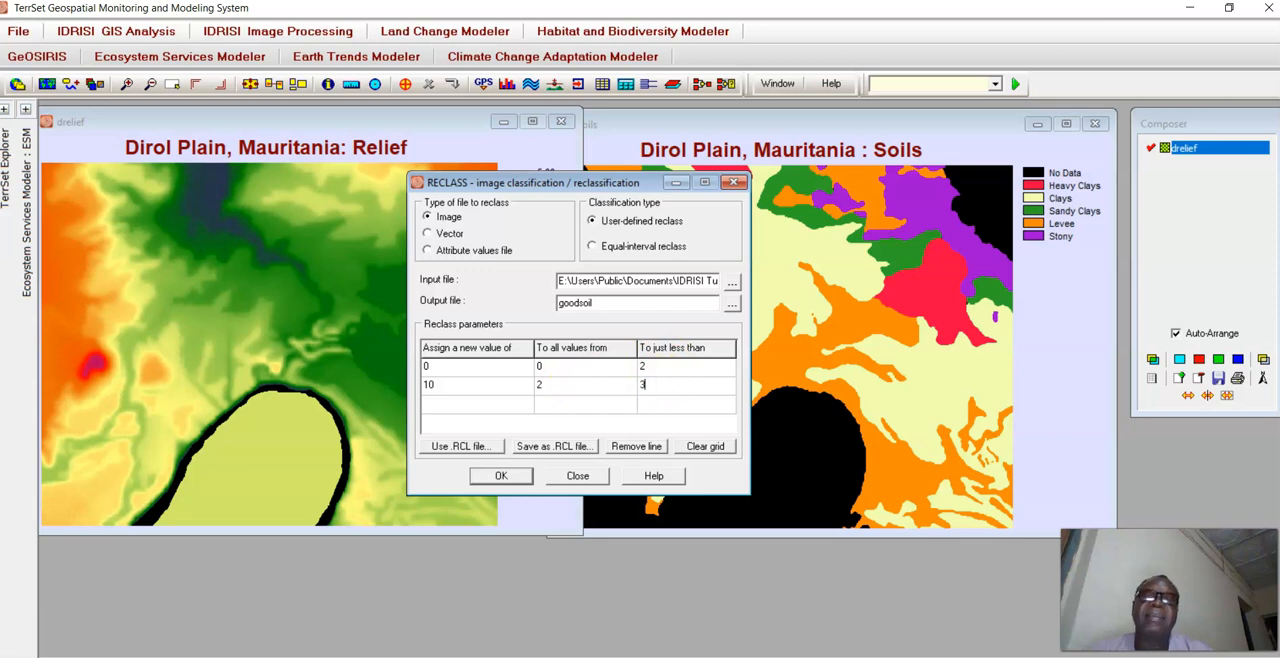
Add a third reclass row assigning a new value of 0 to all values from 3 to just less than 4.
click(500, 403)
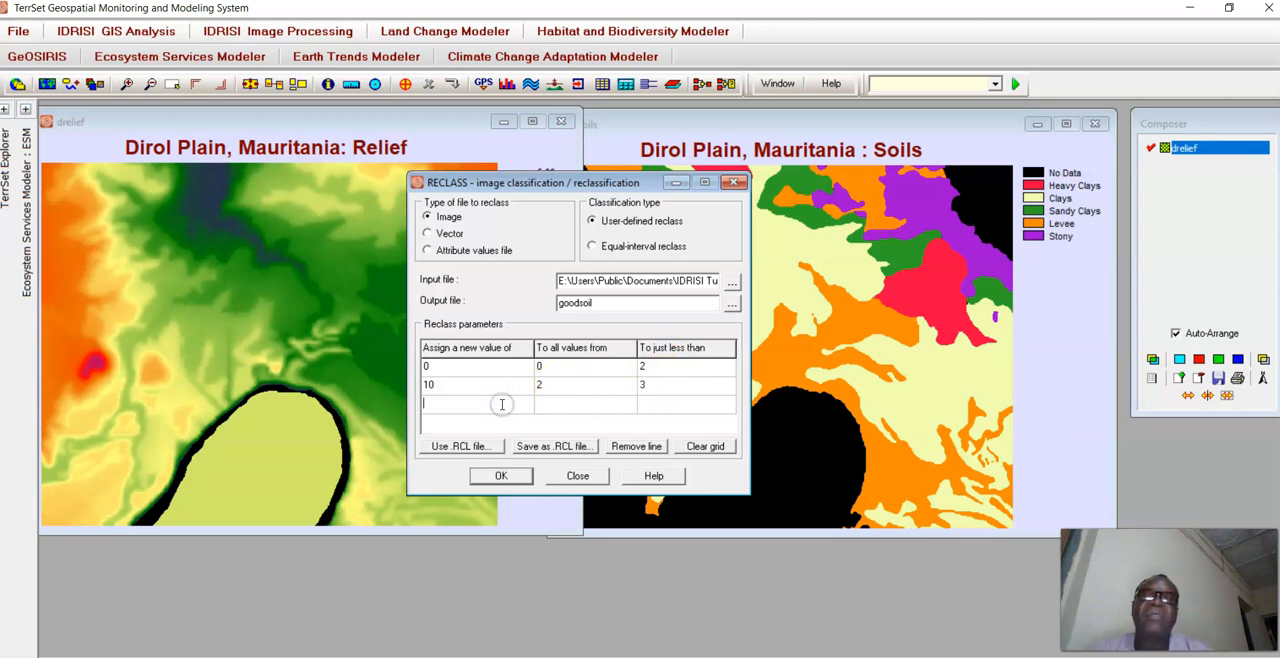
text(0)
click(585, 401)
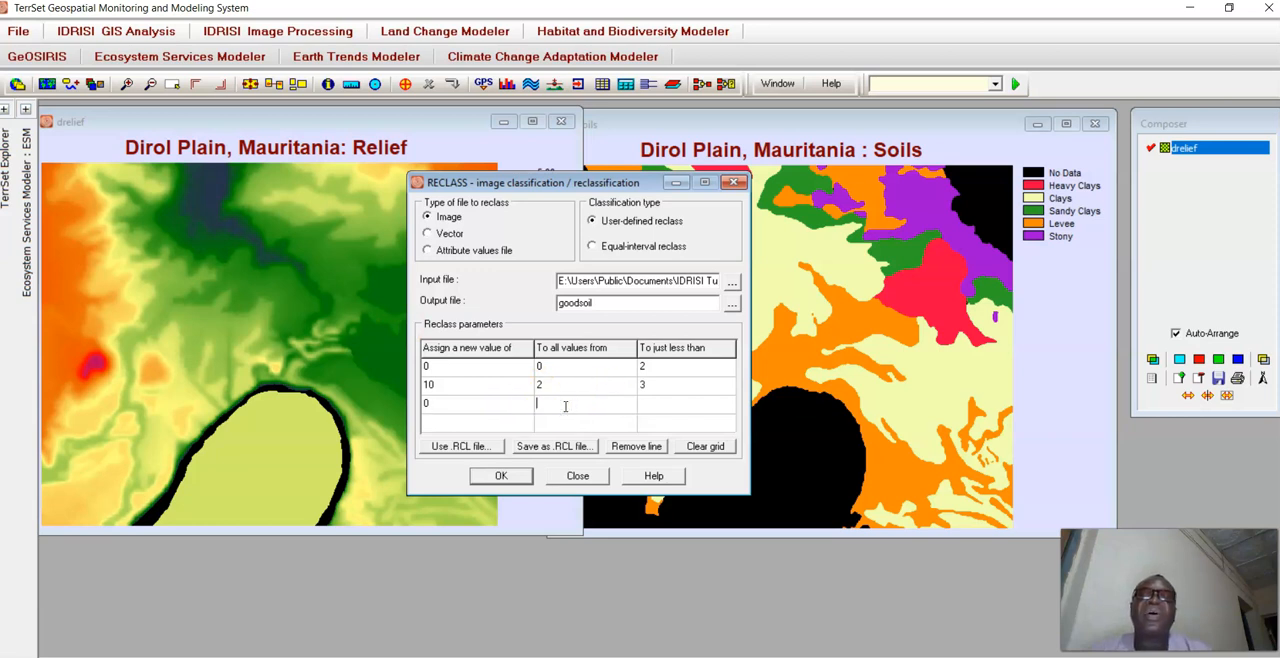
text(3)
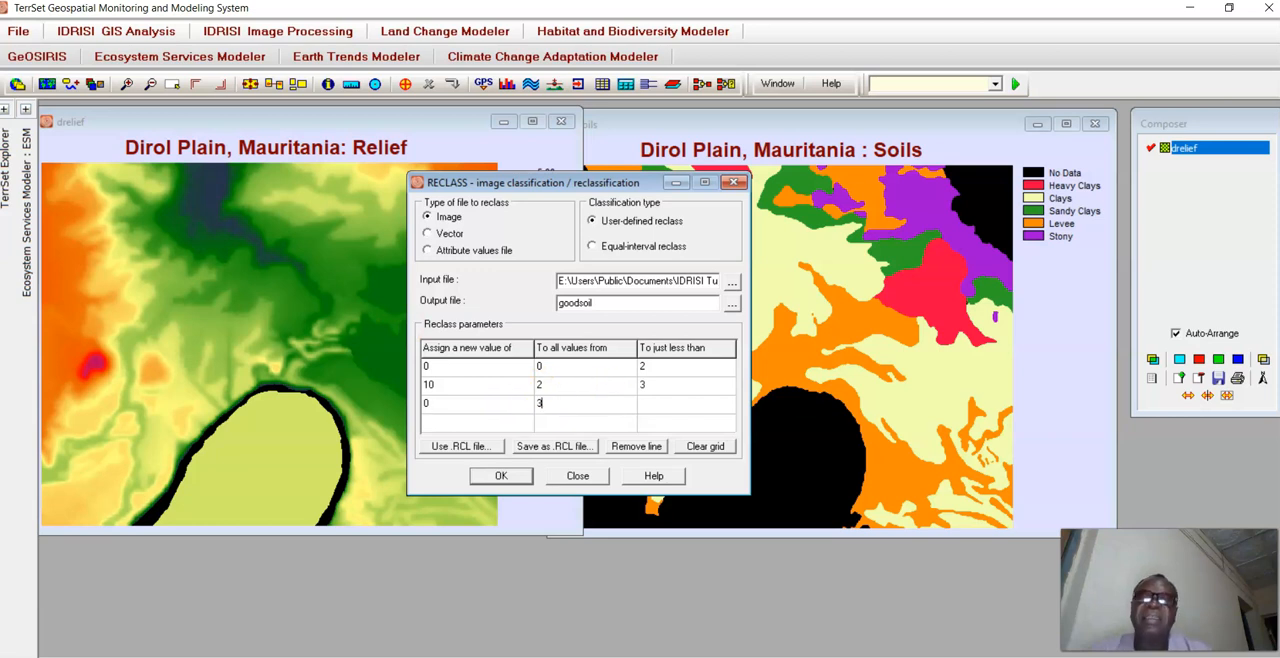
click(652, 405)
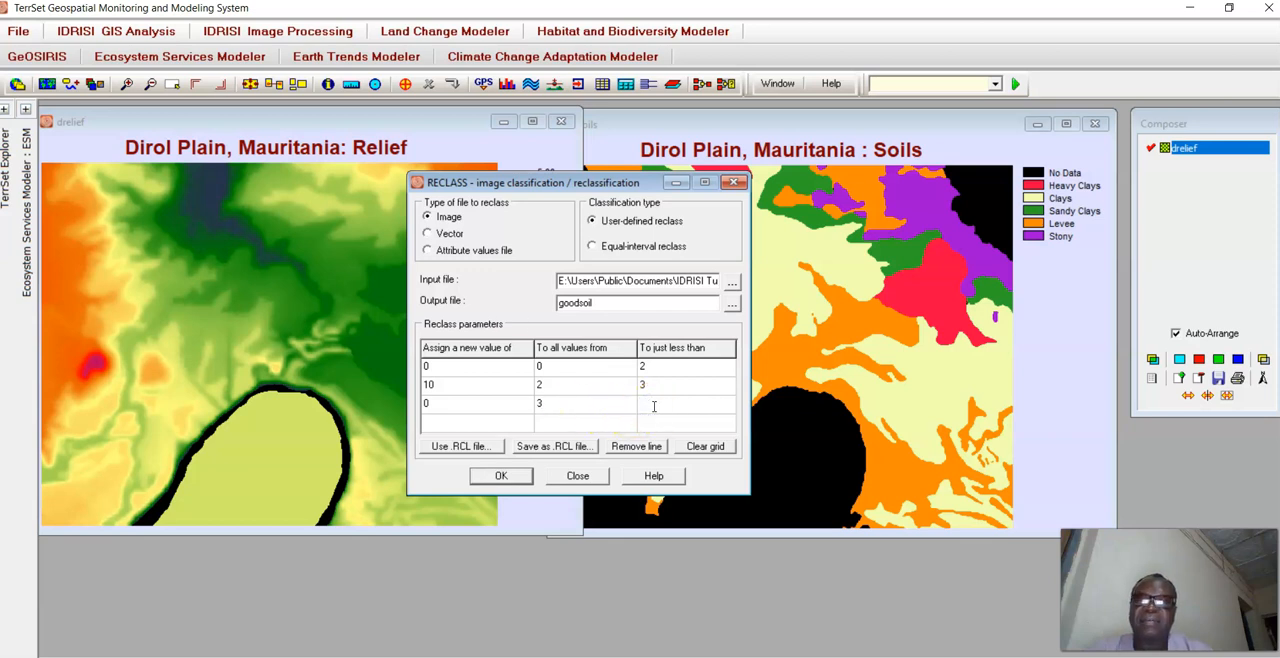
Add a fourth reclass row assigning a new value of 10 to all values from 4 to just less than 5.
click(481, 422)
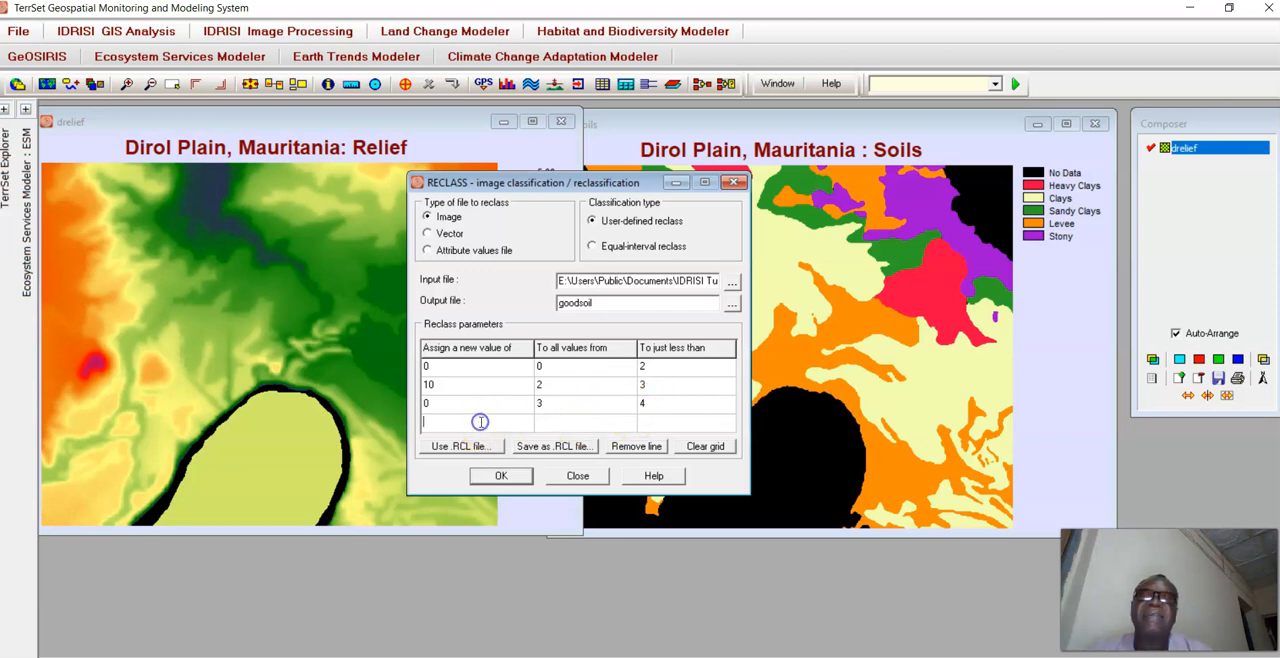
text(10)
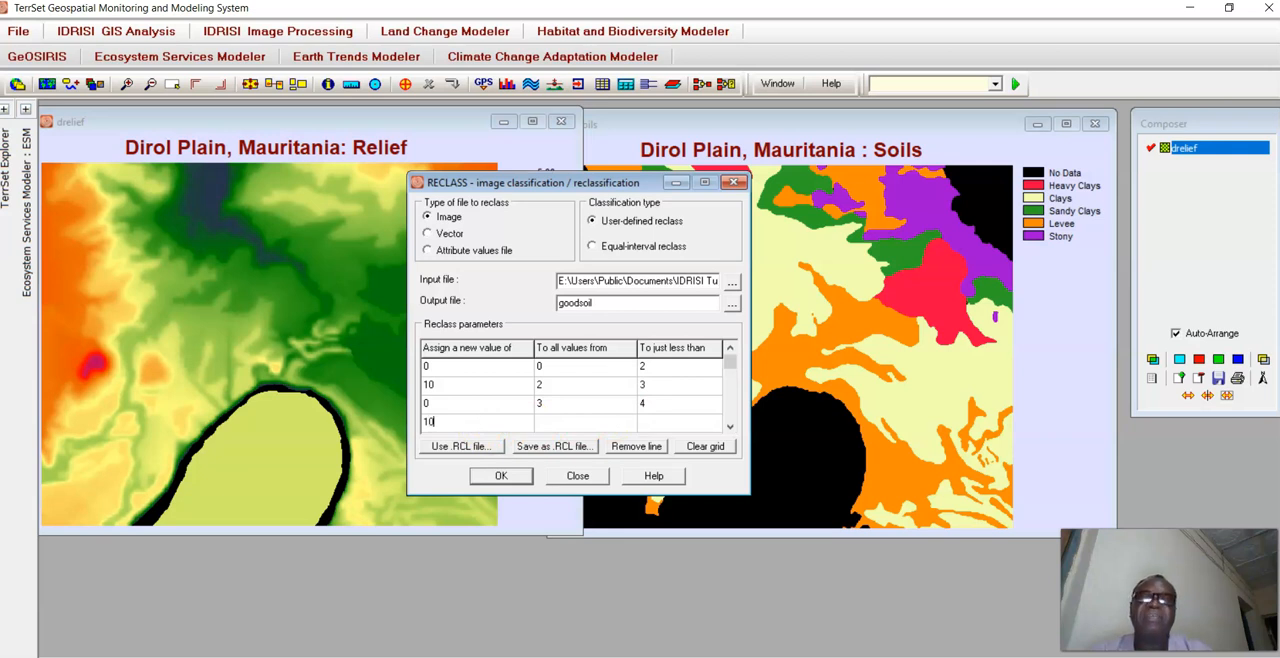
click(550, 422)
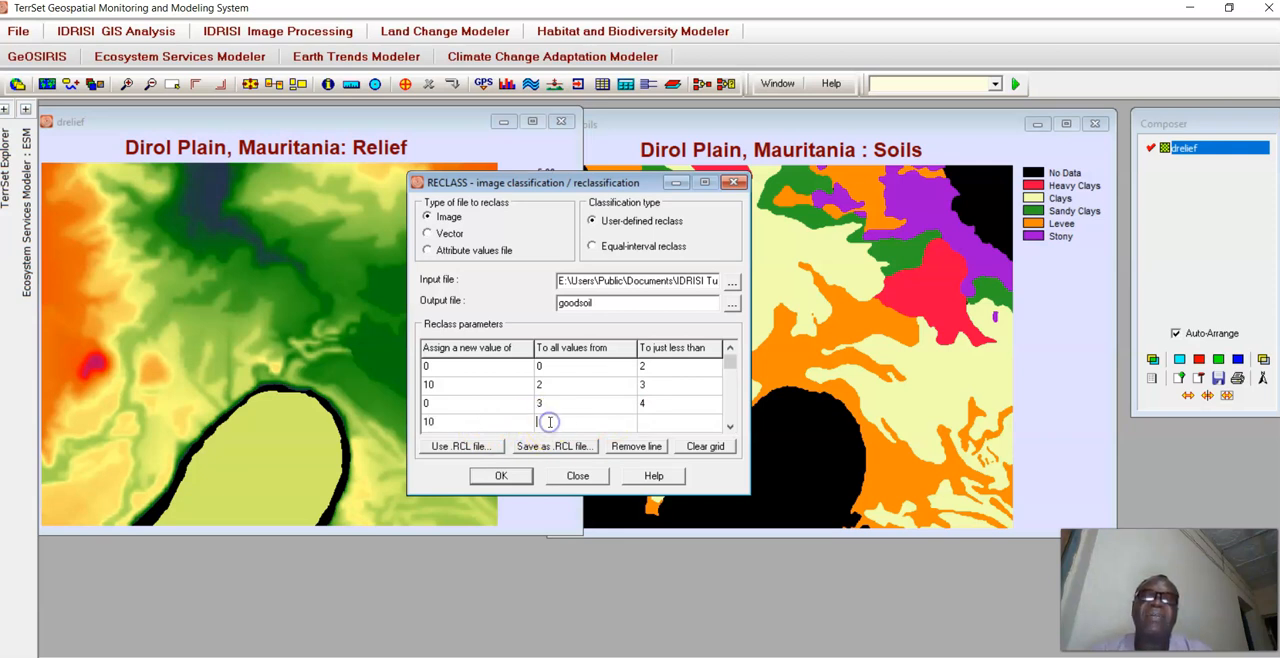
click(730, 425)
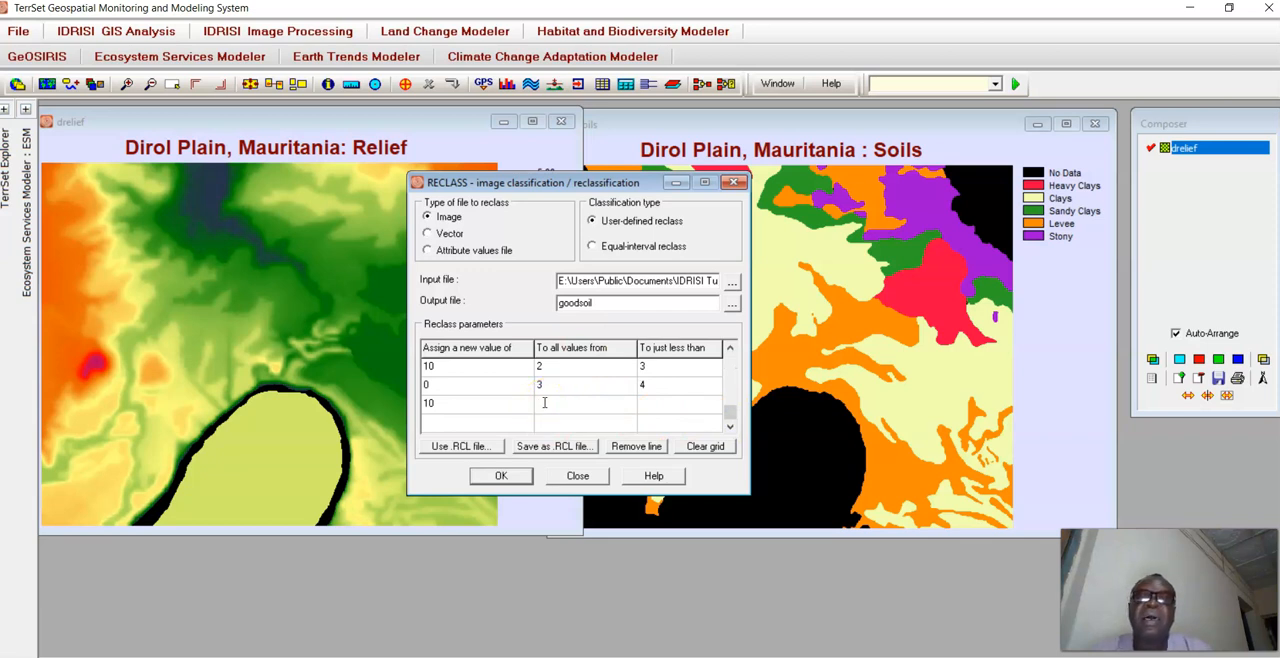
text(4)
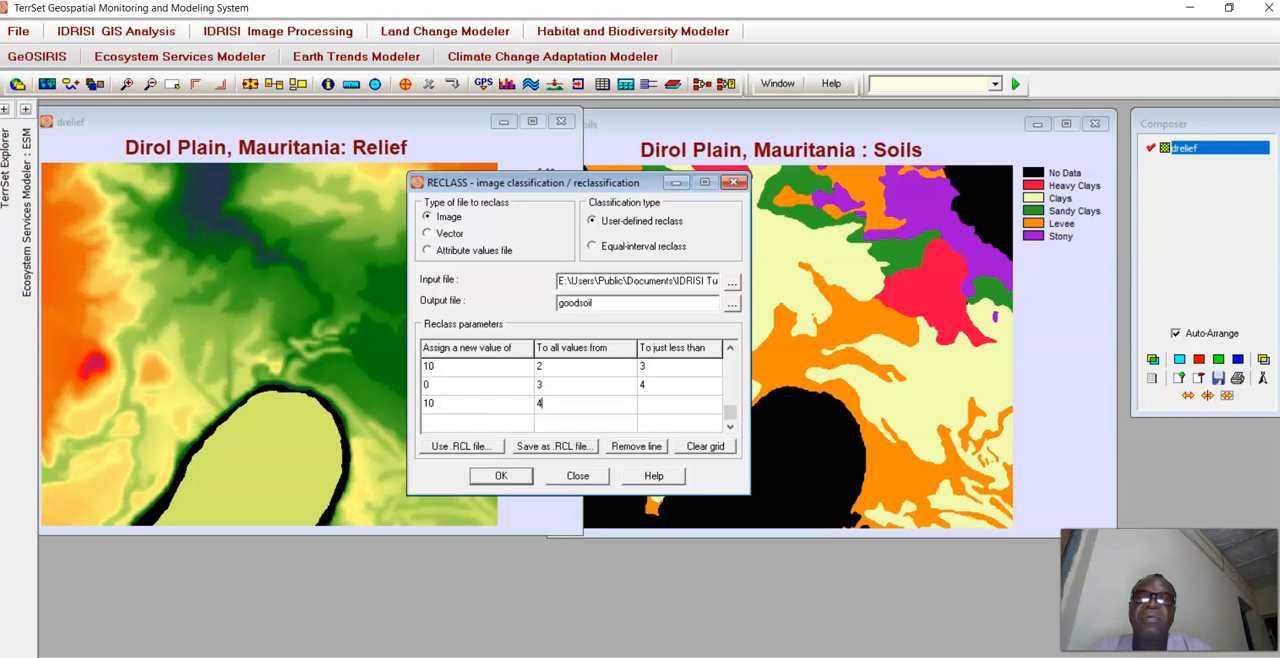
click(650, 400)
text(5)
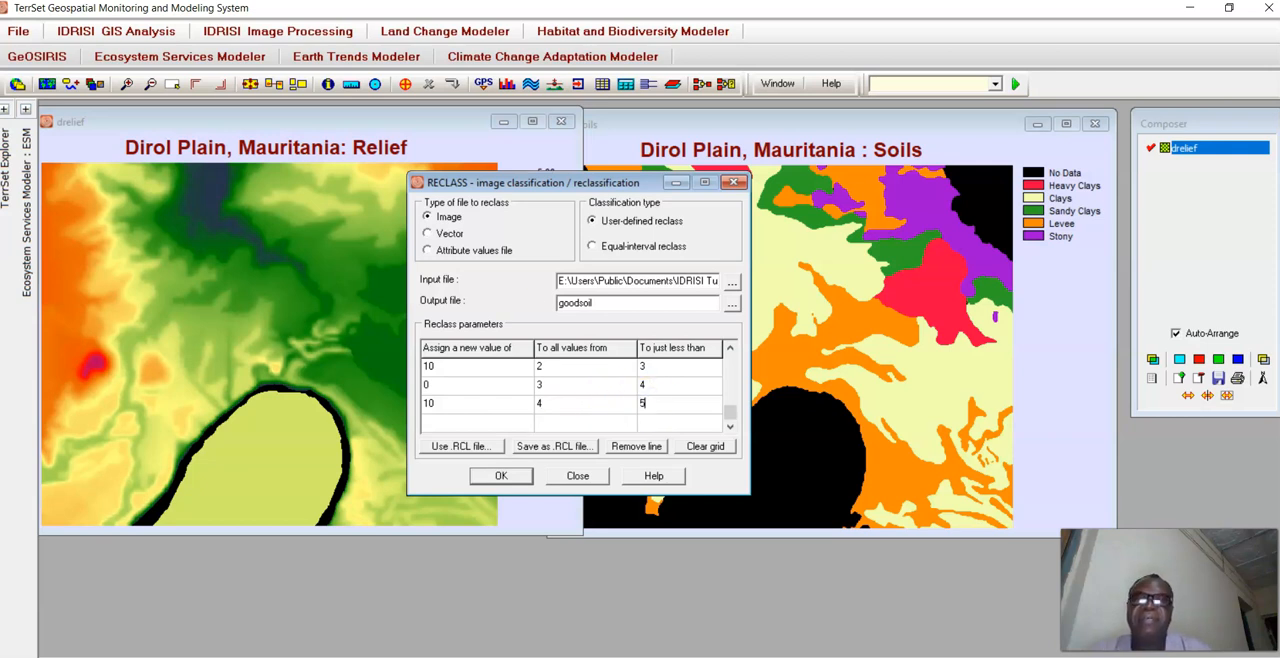
Add a fifth reclass row assigning a new value of 0 to all values from 5 to just less than 9999.
click(467, 422)
text(0)
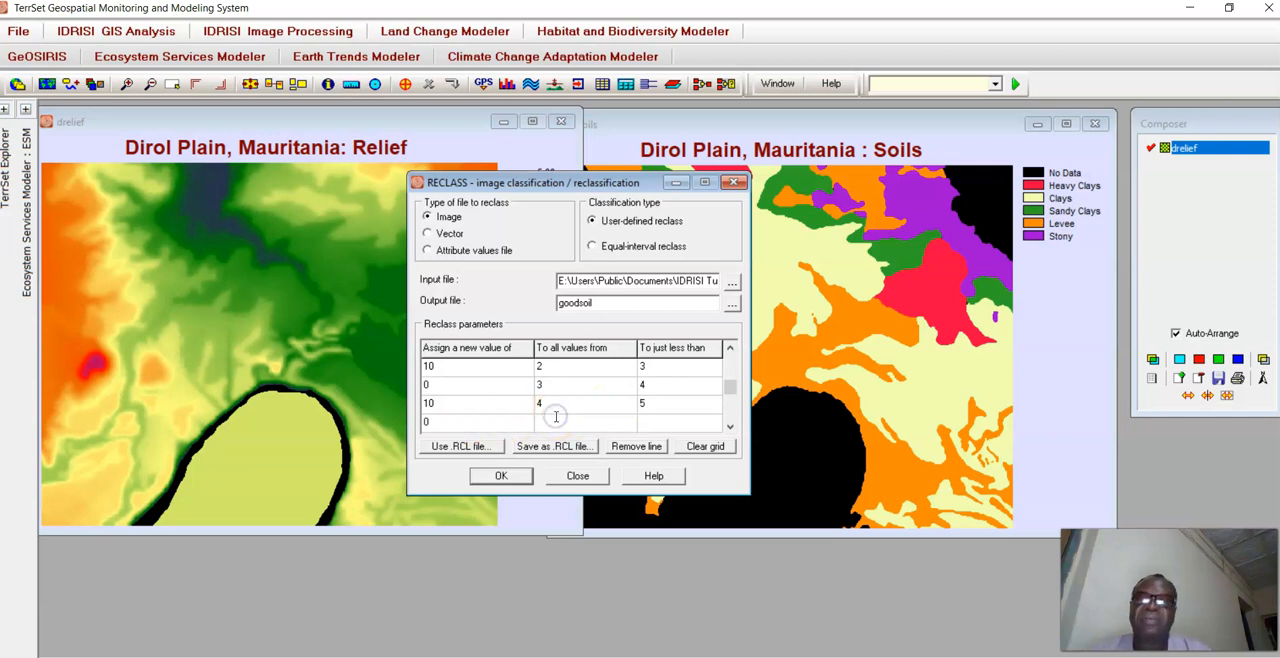
text(5)
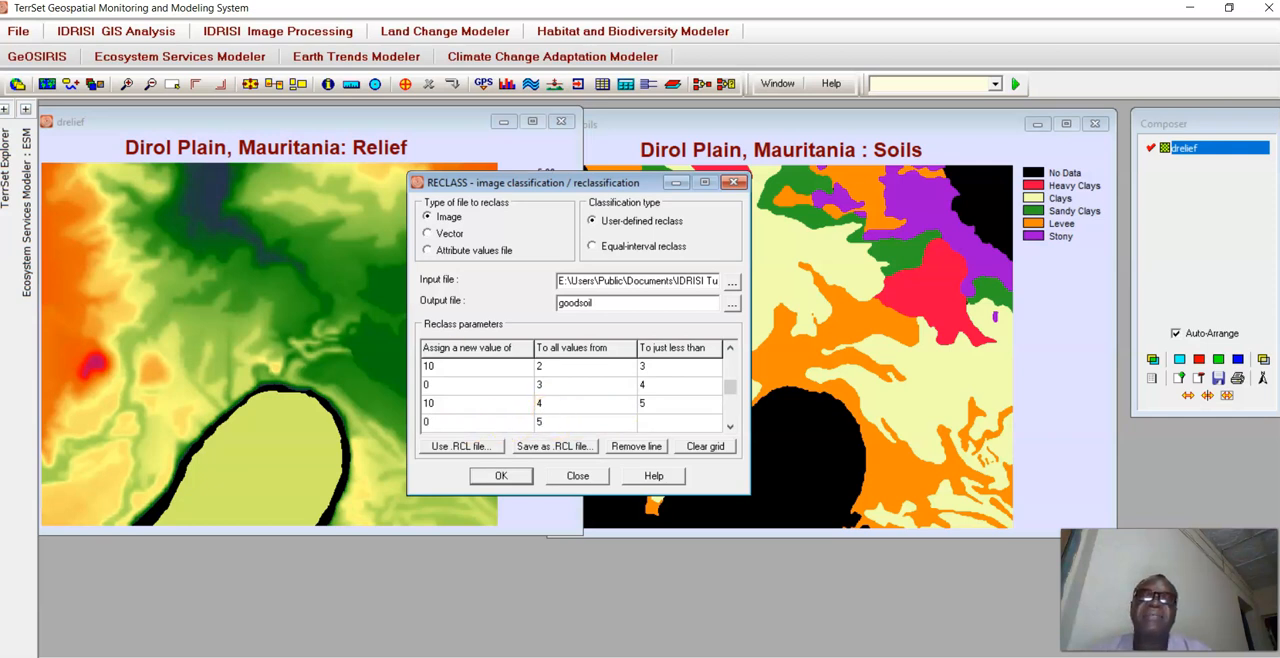
click(651, 422)
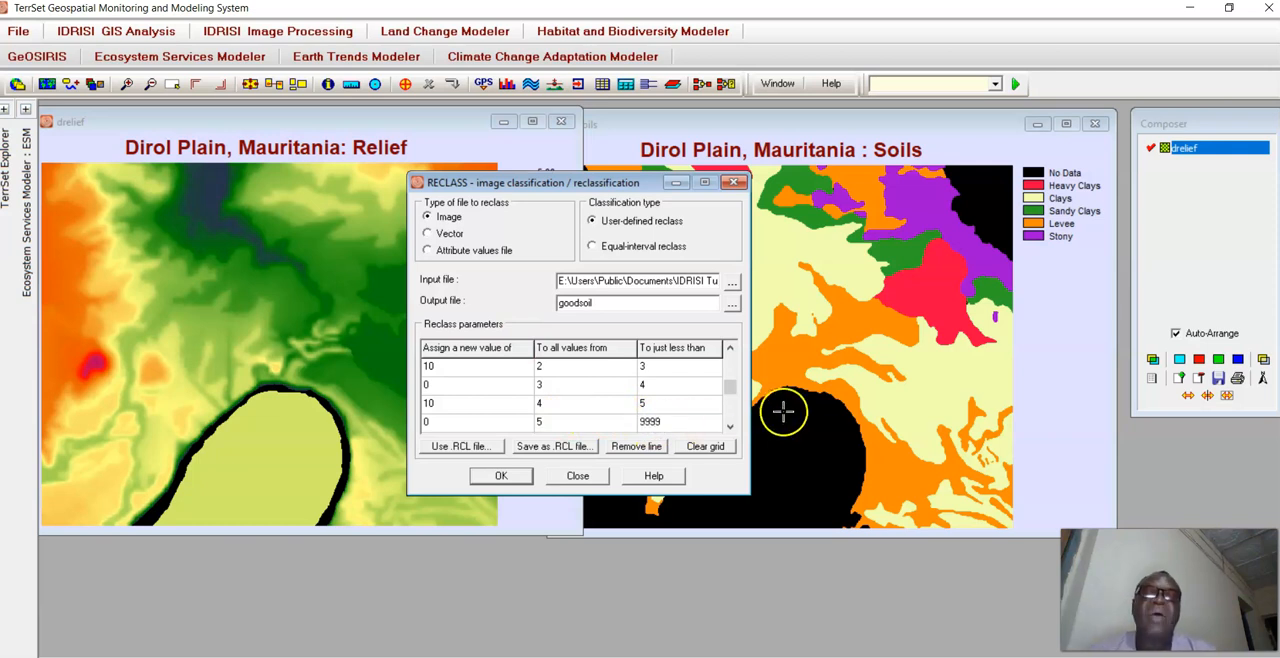
Review the reclass rows from the start and query the class IDs of the black, orange and pale yellow areas on the soils map.
drag(731, 387, 735, 355)
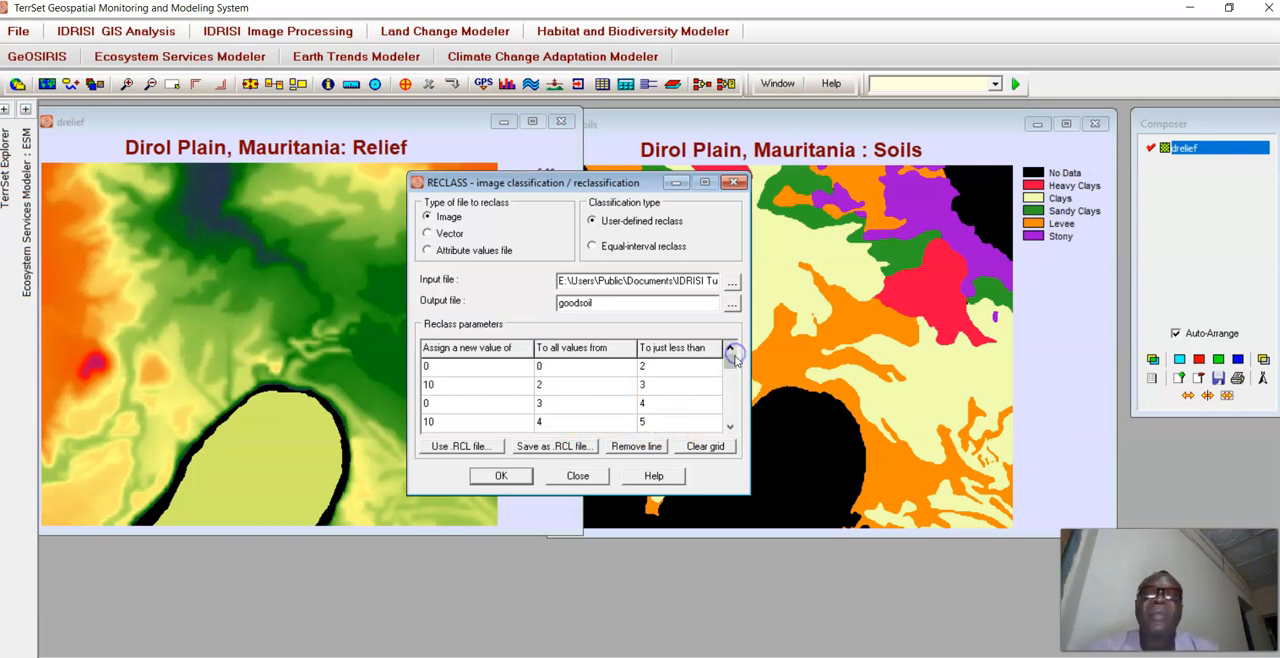
click(437, 371)
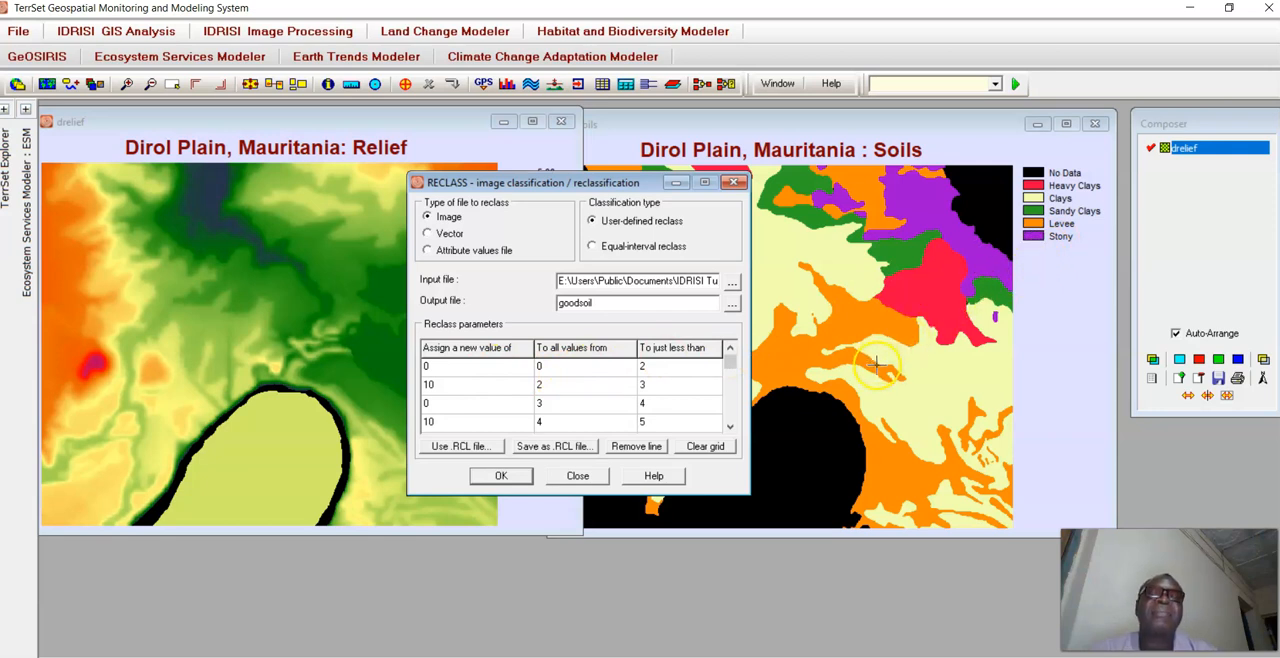
click(820, 431)
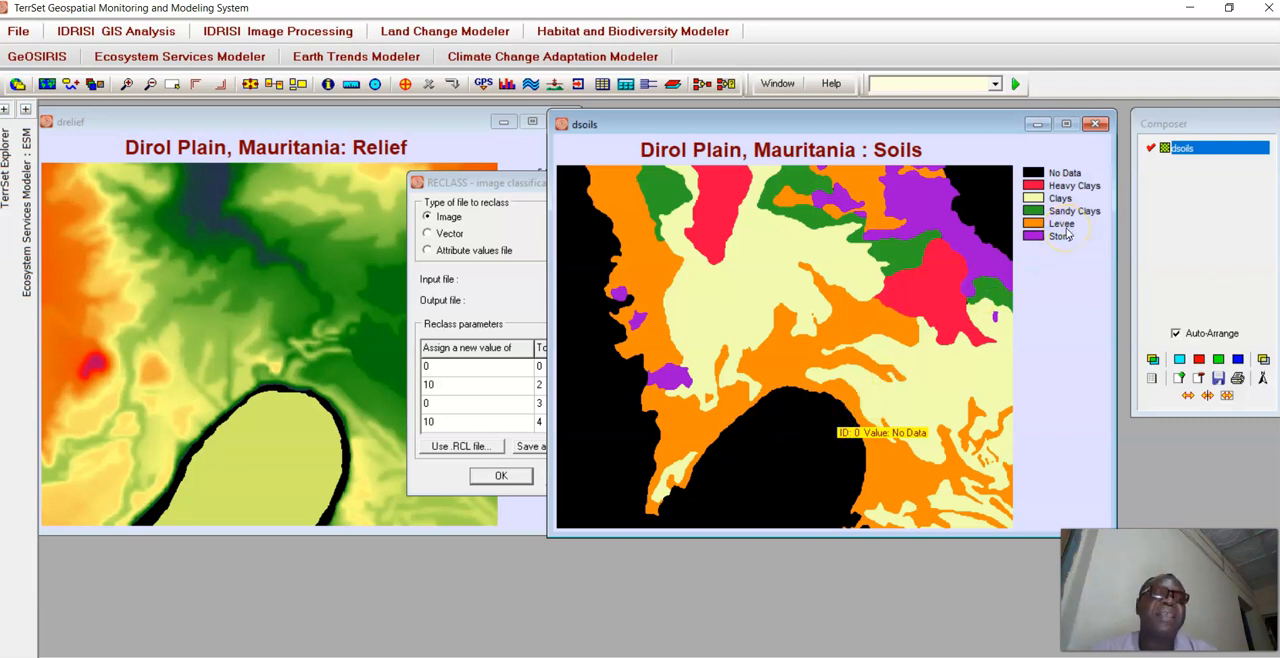
click(880, 325)
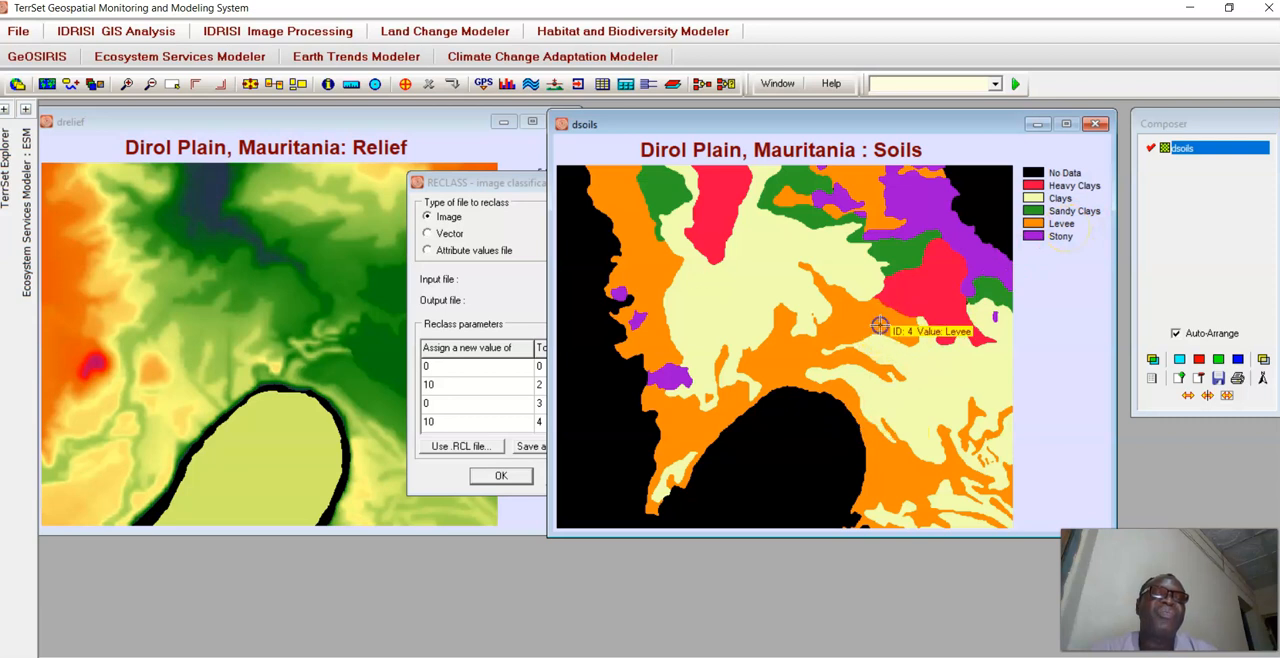
click(857, 326)
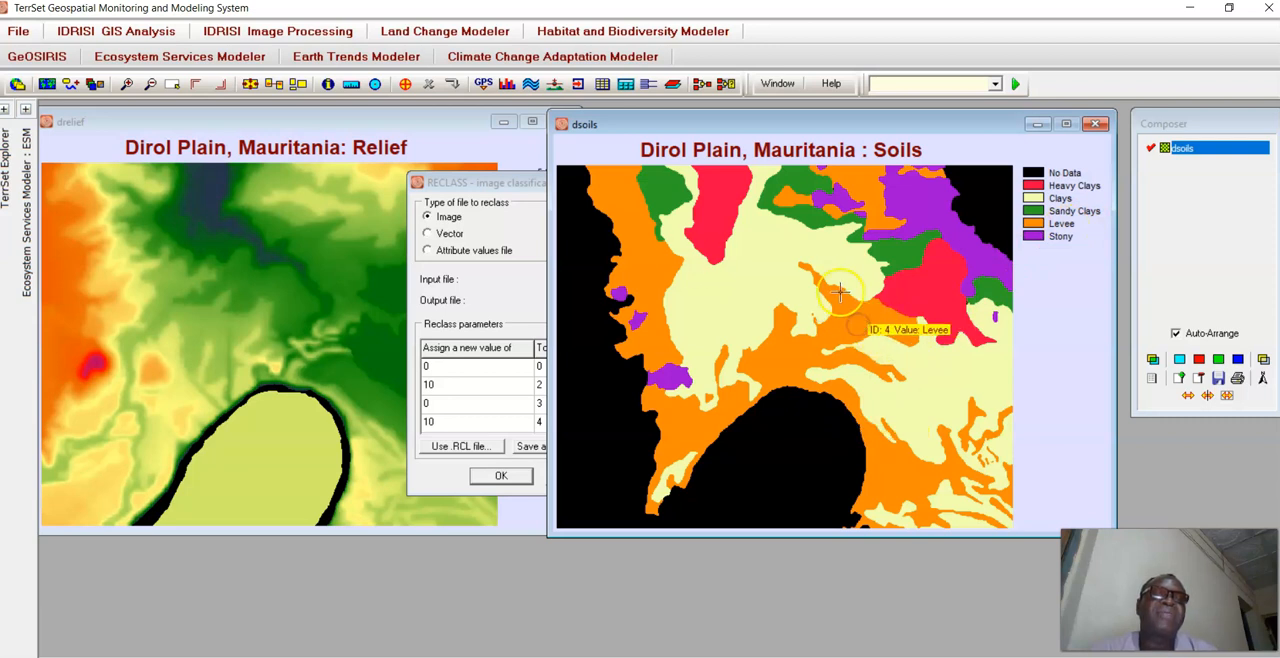
click(757, 297)
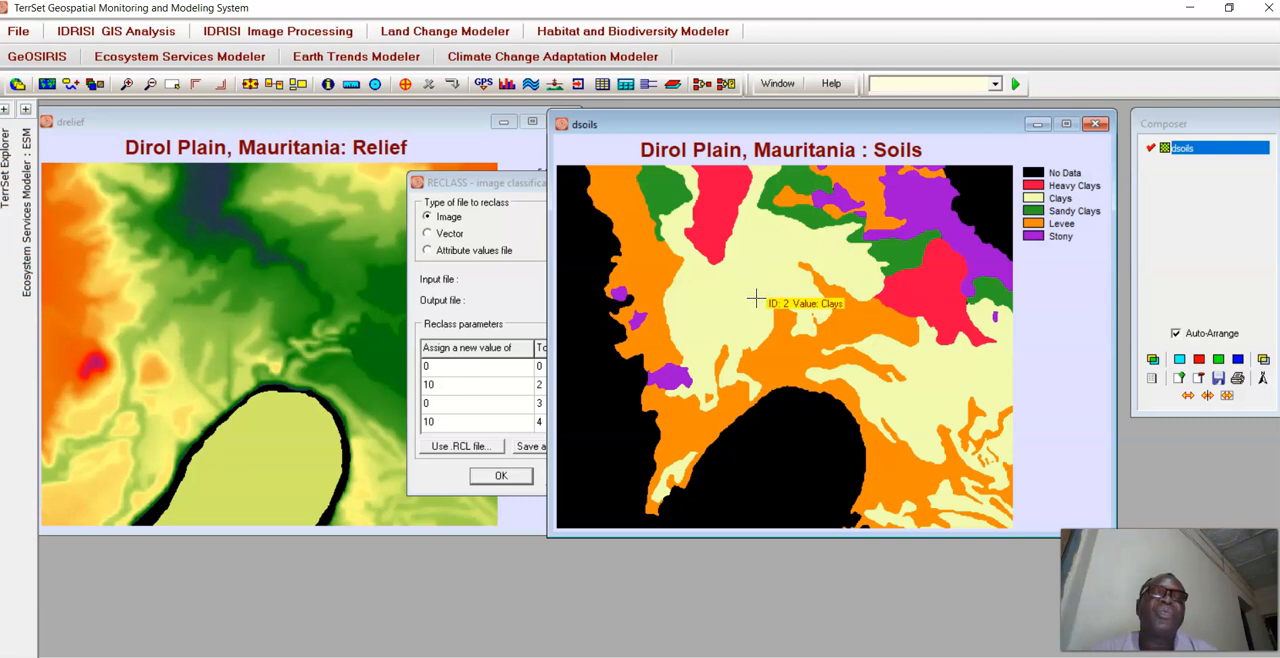
Move the RECLASS dialog clear of the soils map and query the class IDs of the orange, pale yellow, red and purple soil areas.
drag(497, 183, 295, 173)
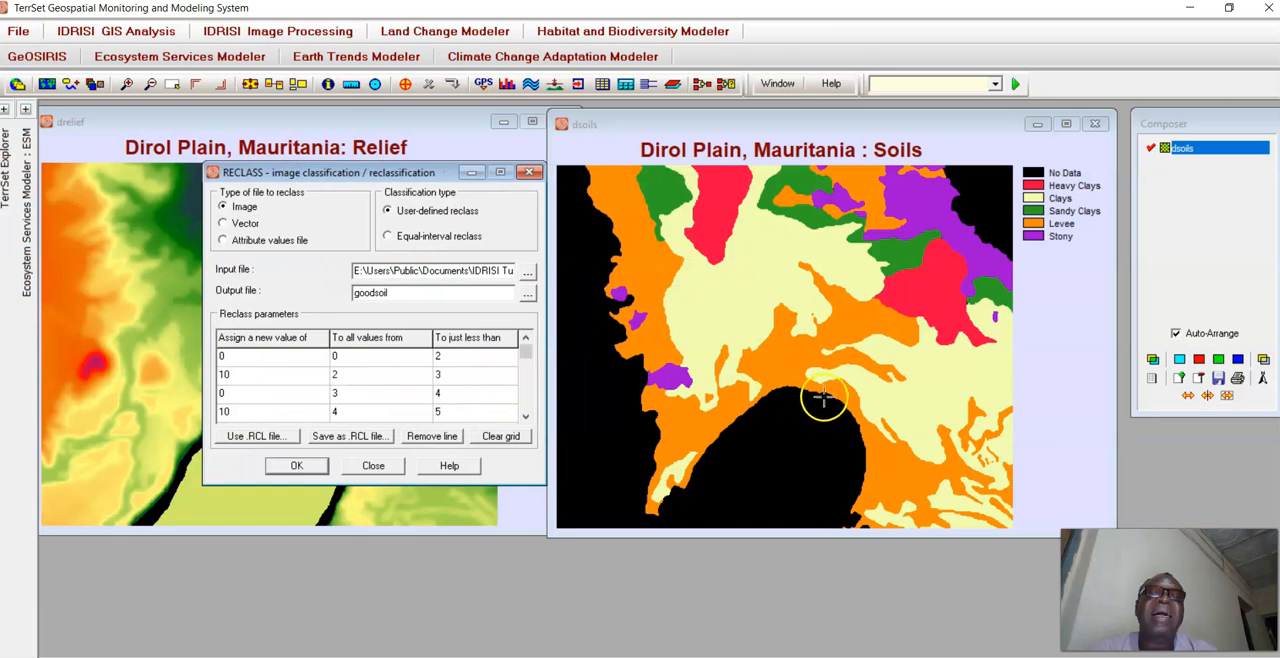
click(866, 424)
click(866, 444)
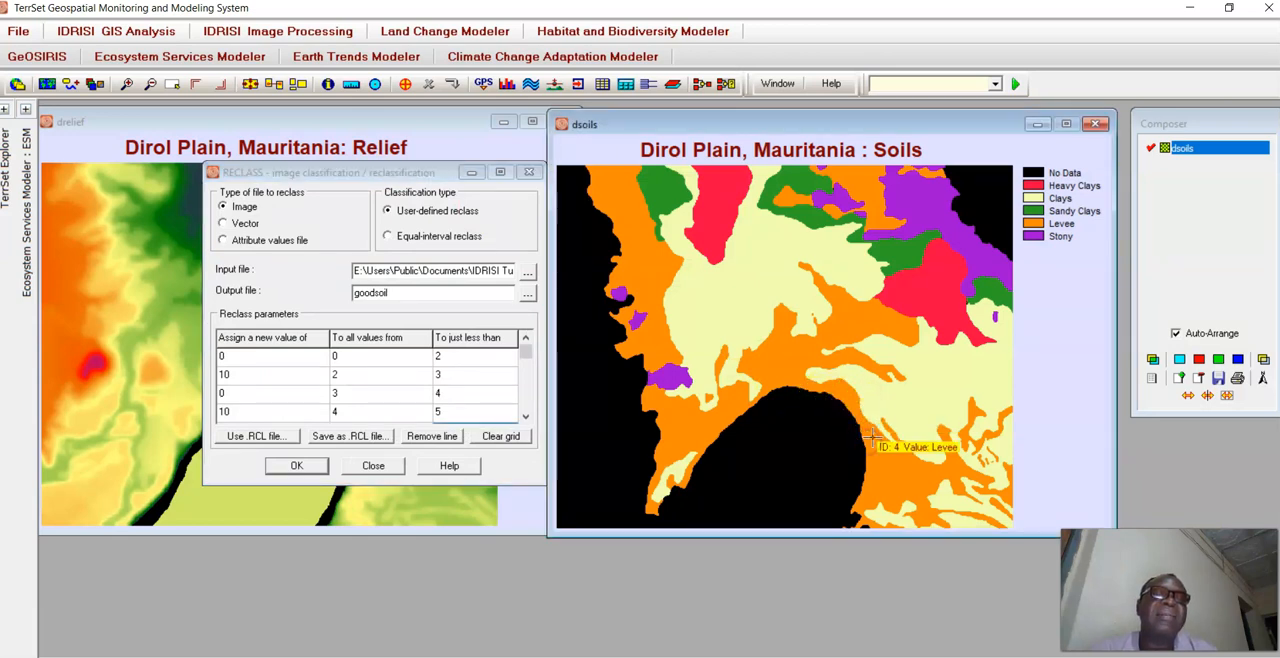
click(891, 401)
click(934, 309)
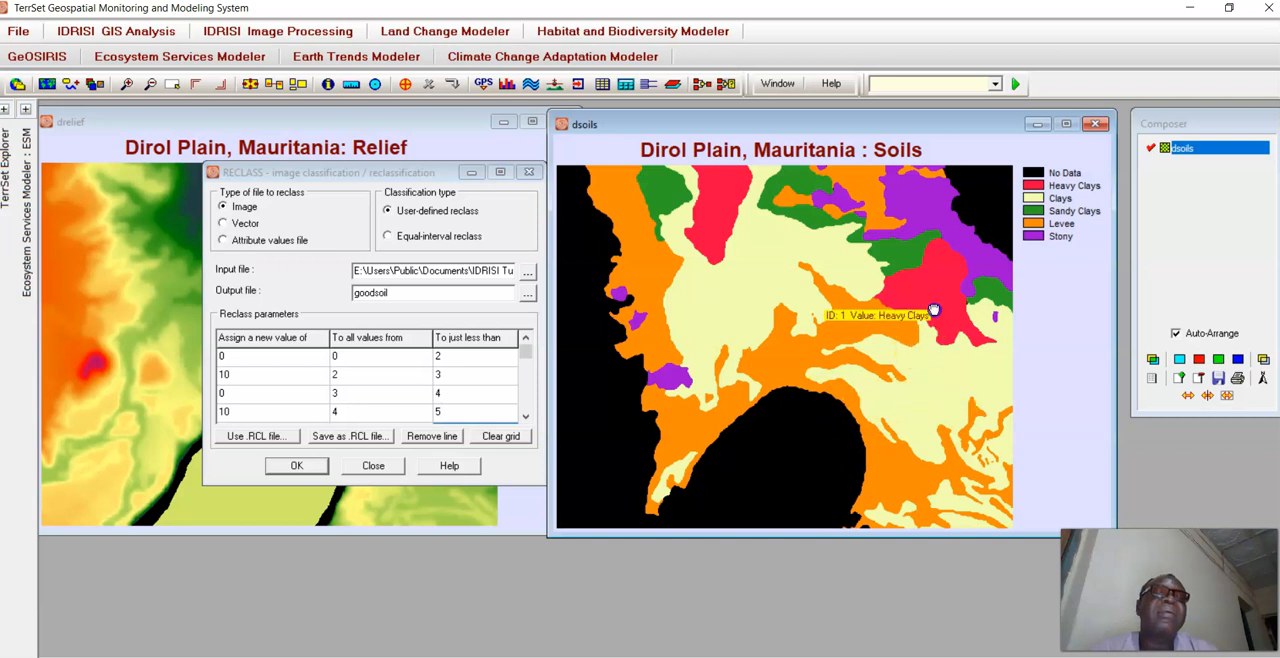
click(986, 256)
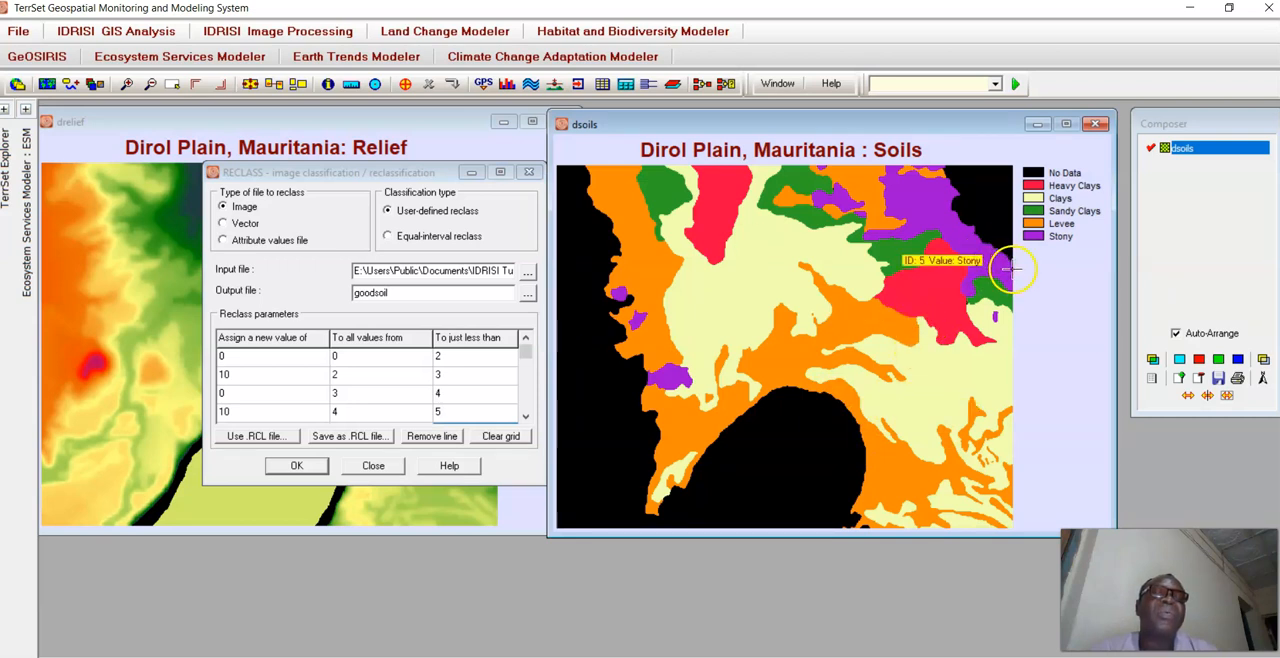
click(802, 359)
click(718, 222)
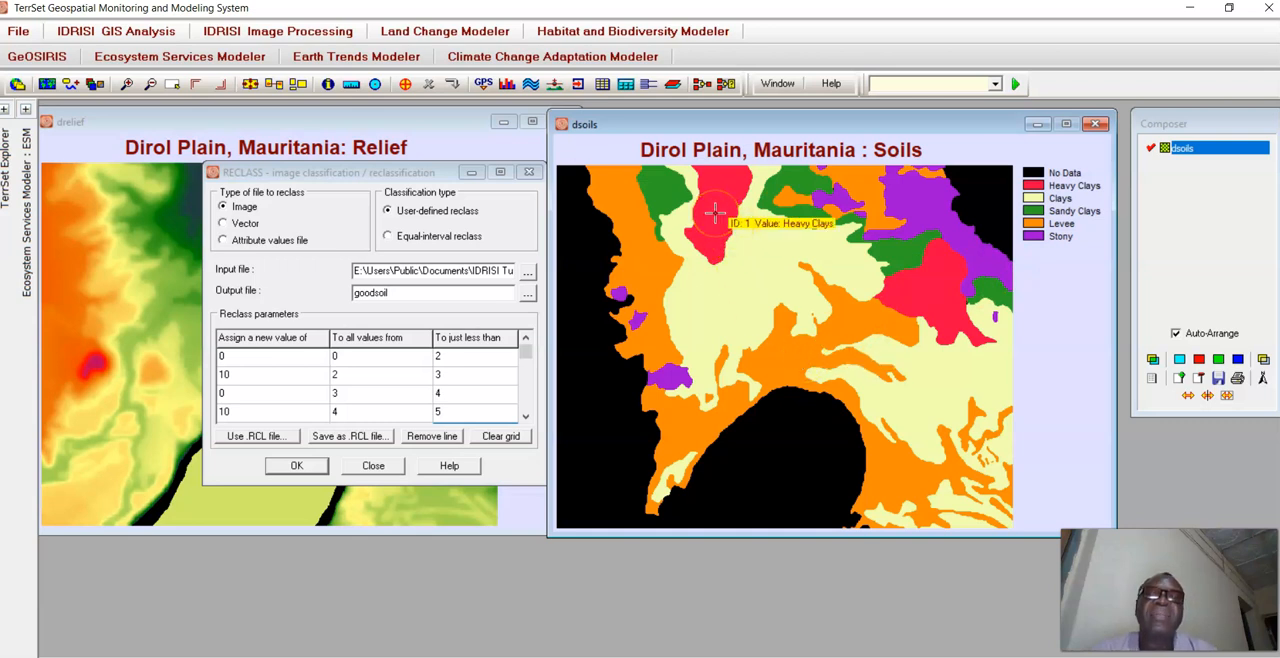
click(712, 233)
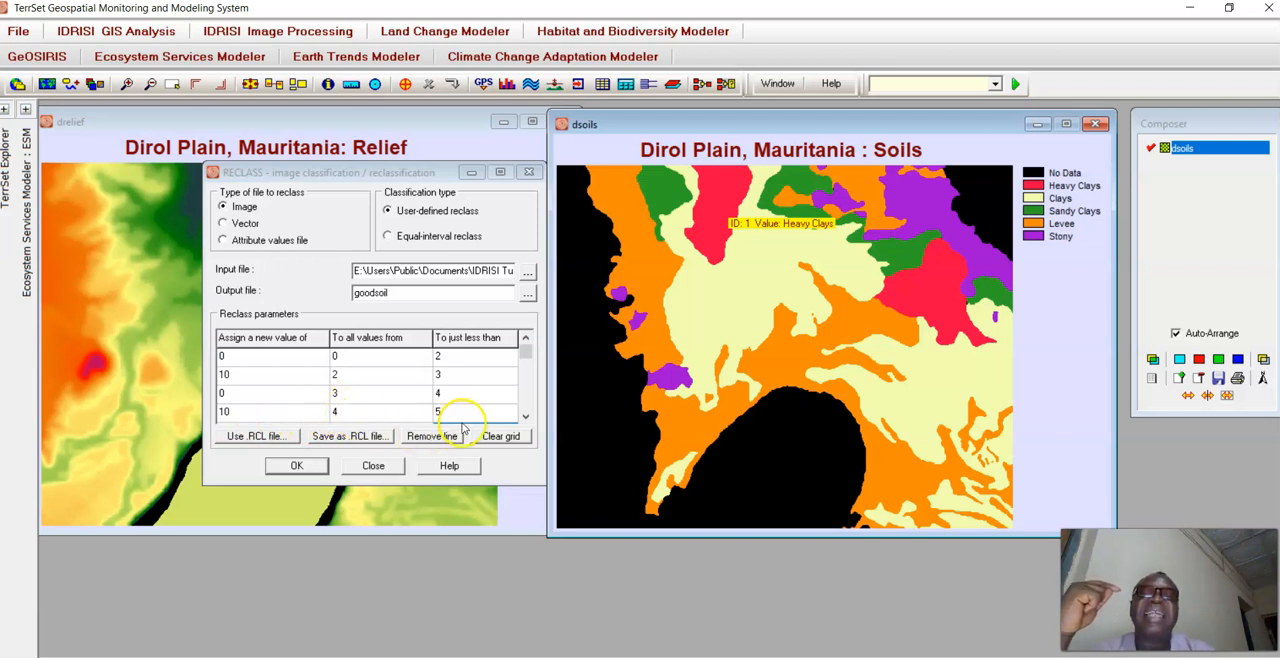
Check the remaining reclass rows and run the reclassification to create the goodsoil image.
click(526, 417)
click(526, 417)
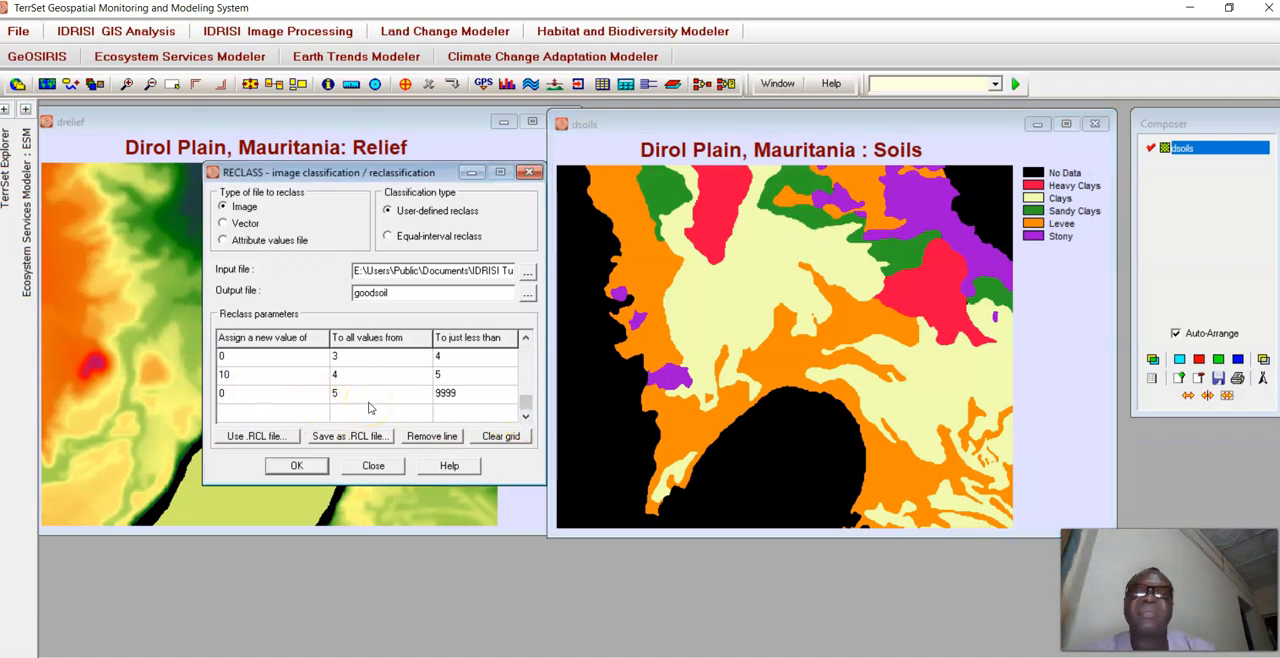
click(296, 467)
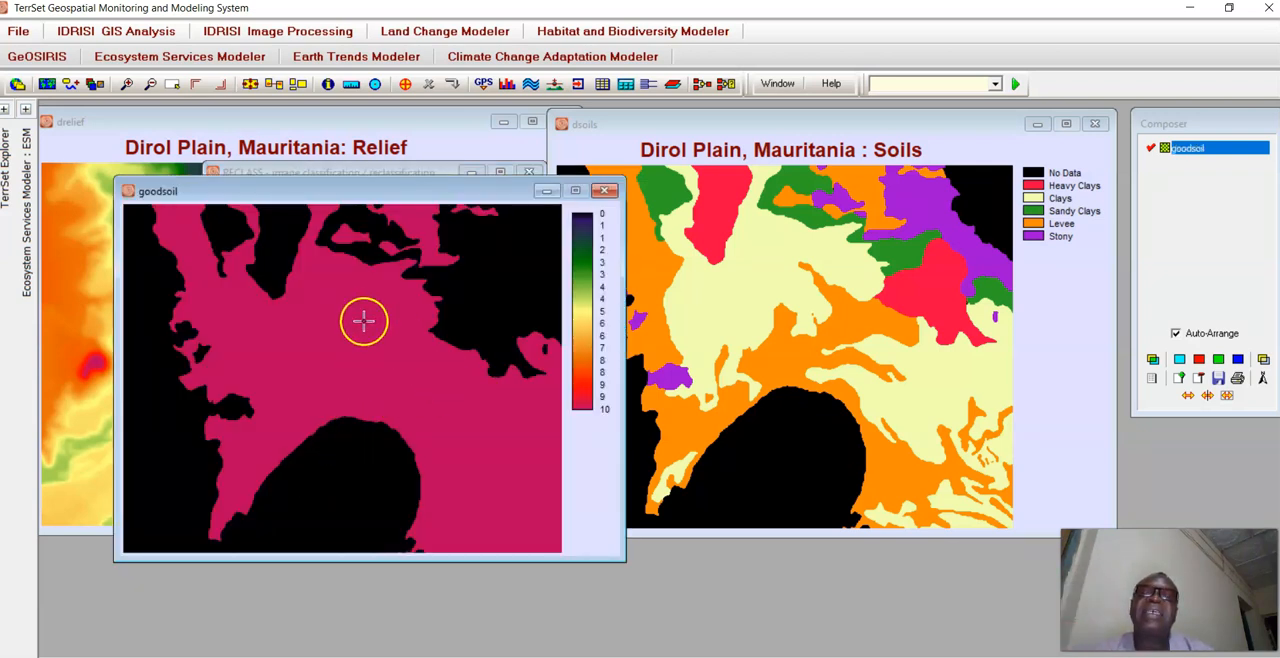
Query the pixel values at several places in the magenta area of the goodsoil image.
click(381, 372)
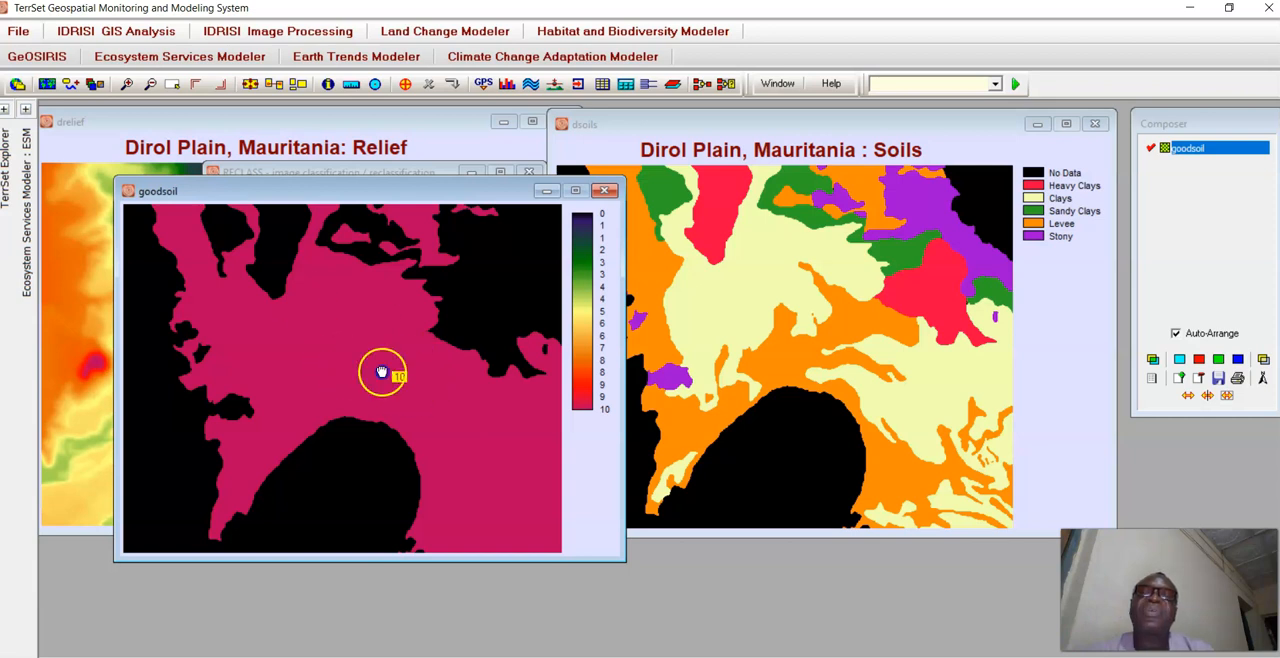
click(381, 311)
click(397, 272)
click(430, 240)
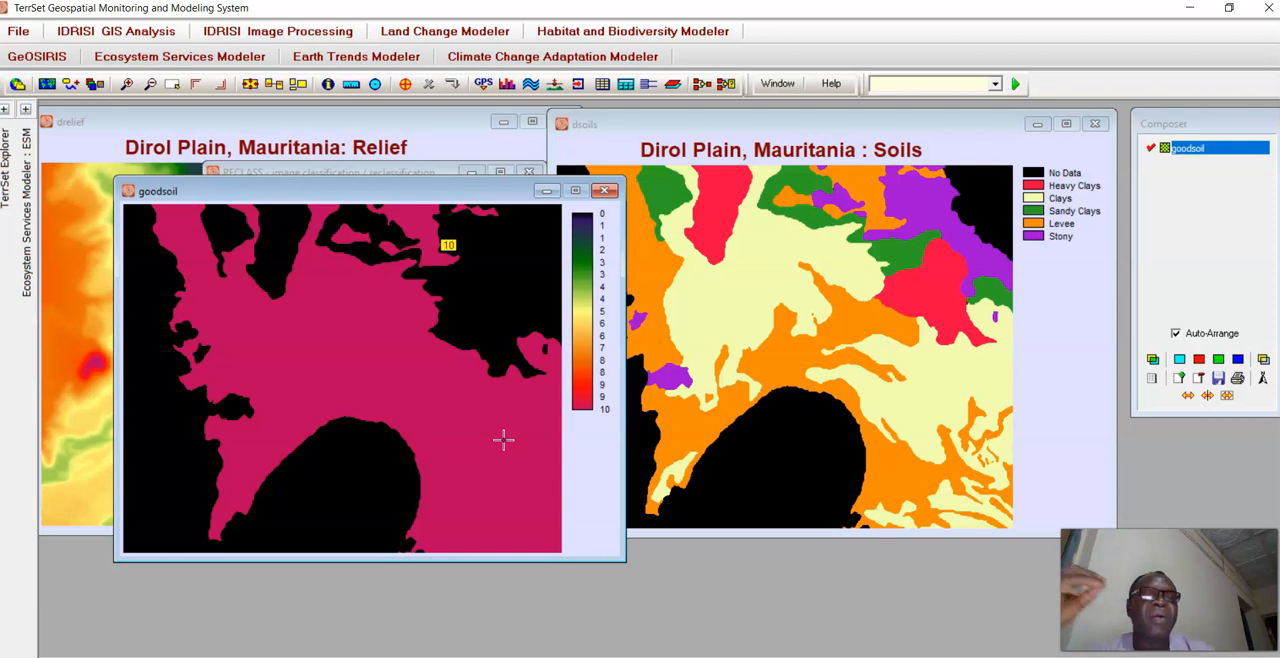
Move the goodsoil map over the soils map and reposition the RECLASS dialog so that the relief map is uncovered.
drag(350, 180, 855, 199)
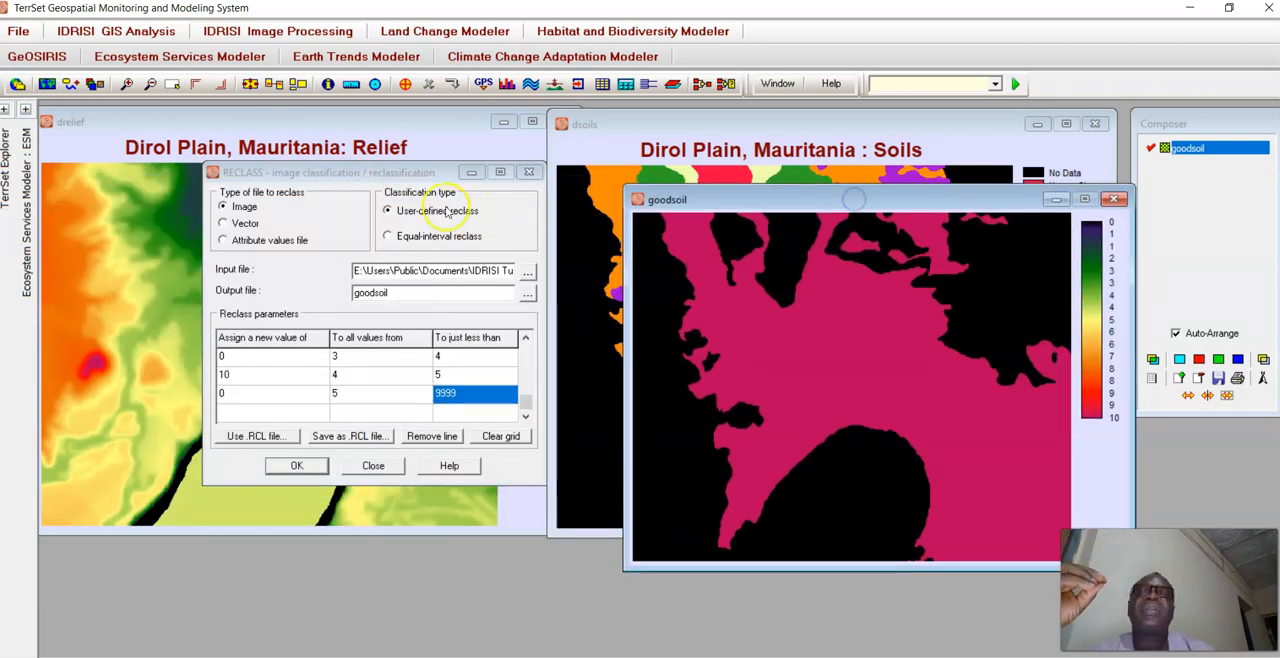
click(311, 133)
drag(389, 167, 603, 173)
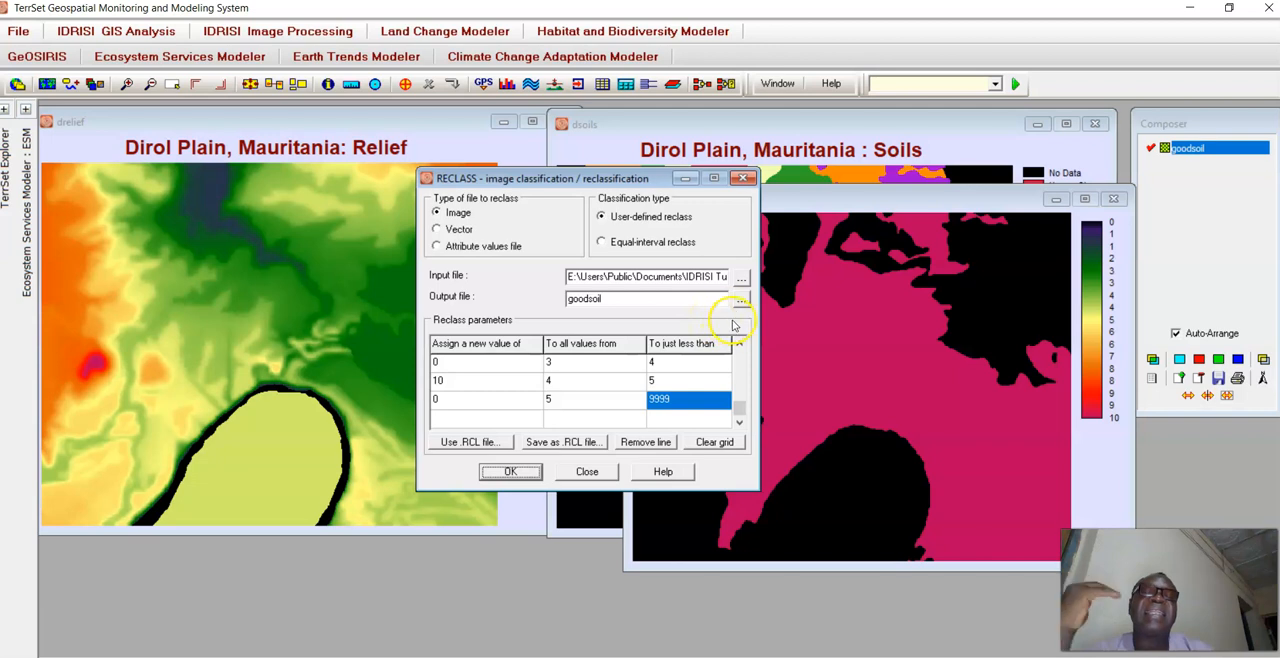
Replace the RECLASS input file with drelief.rst from the Introductory GIS folder.
click(740, 283)
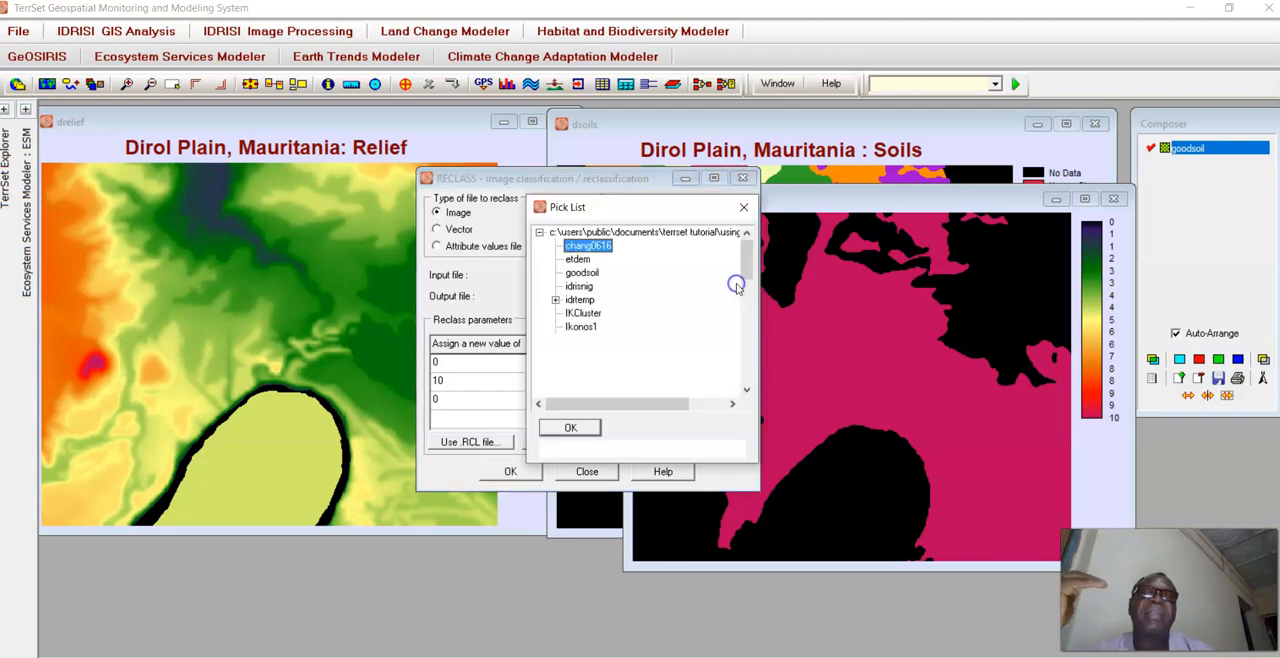
click(663, 452)
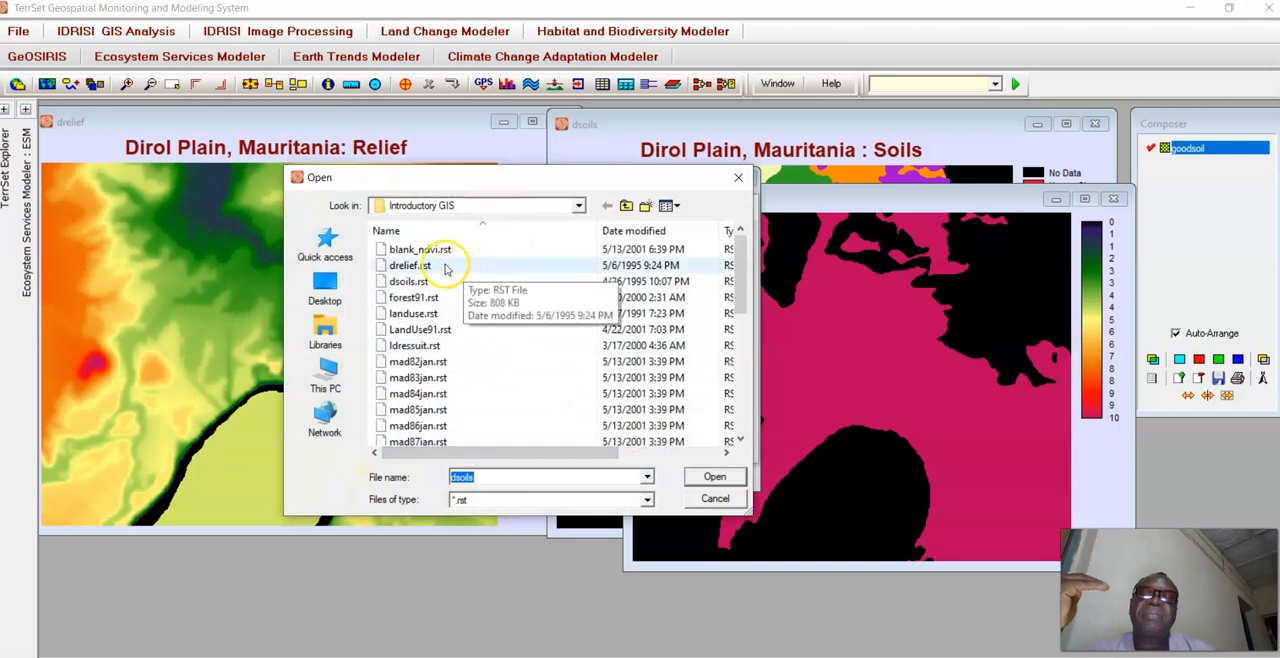
click(423, 265)
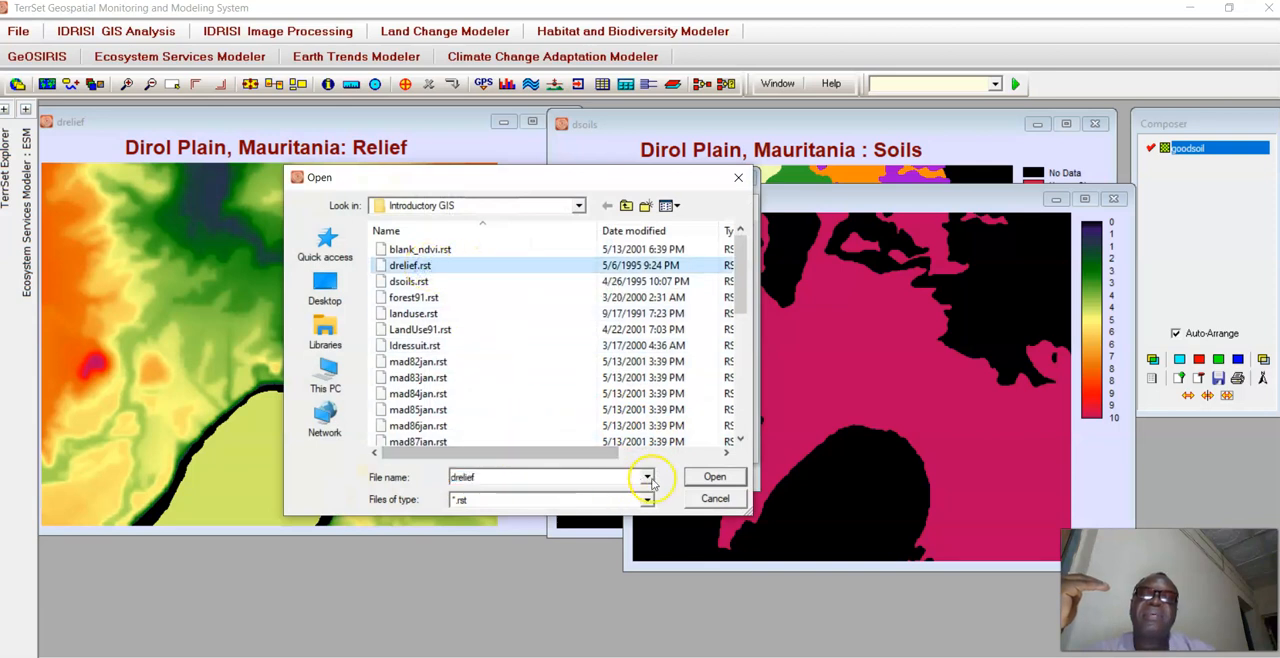
click(710, 478)
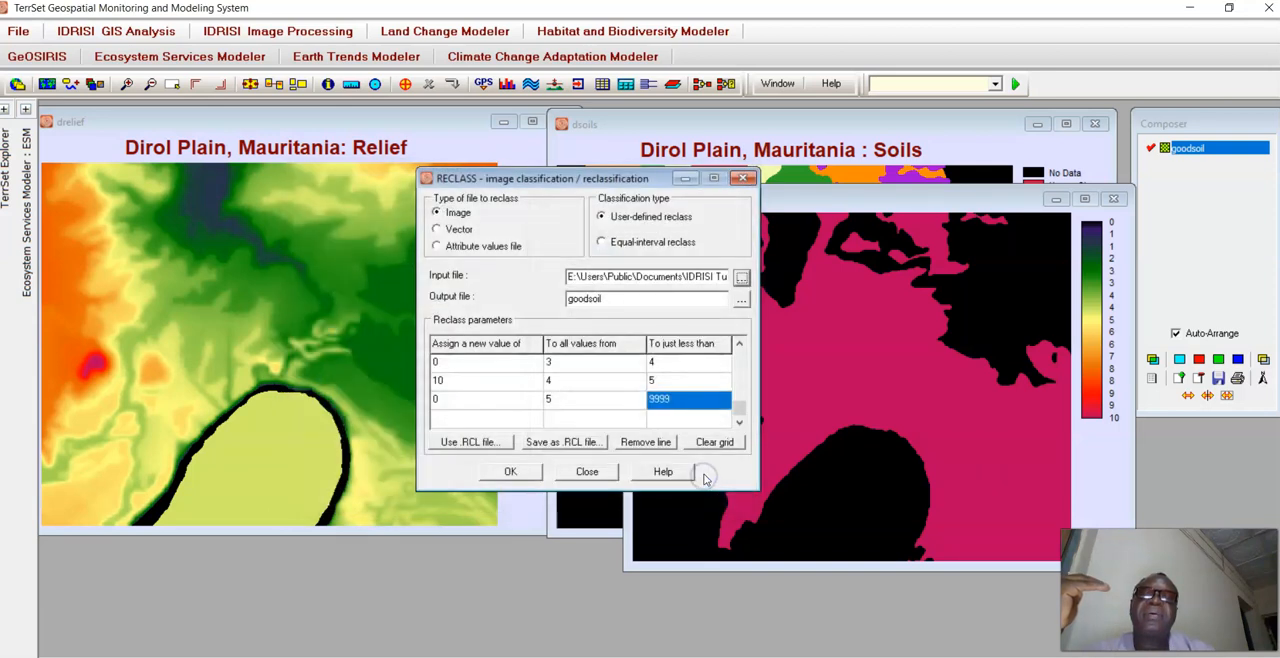
Name the RECLASS output gooeleva and set the first row to assign 0 to values from 0 to just less than 7.
drag(735, 299, 545, 299)
text(g)
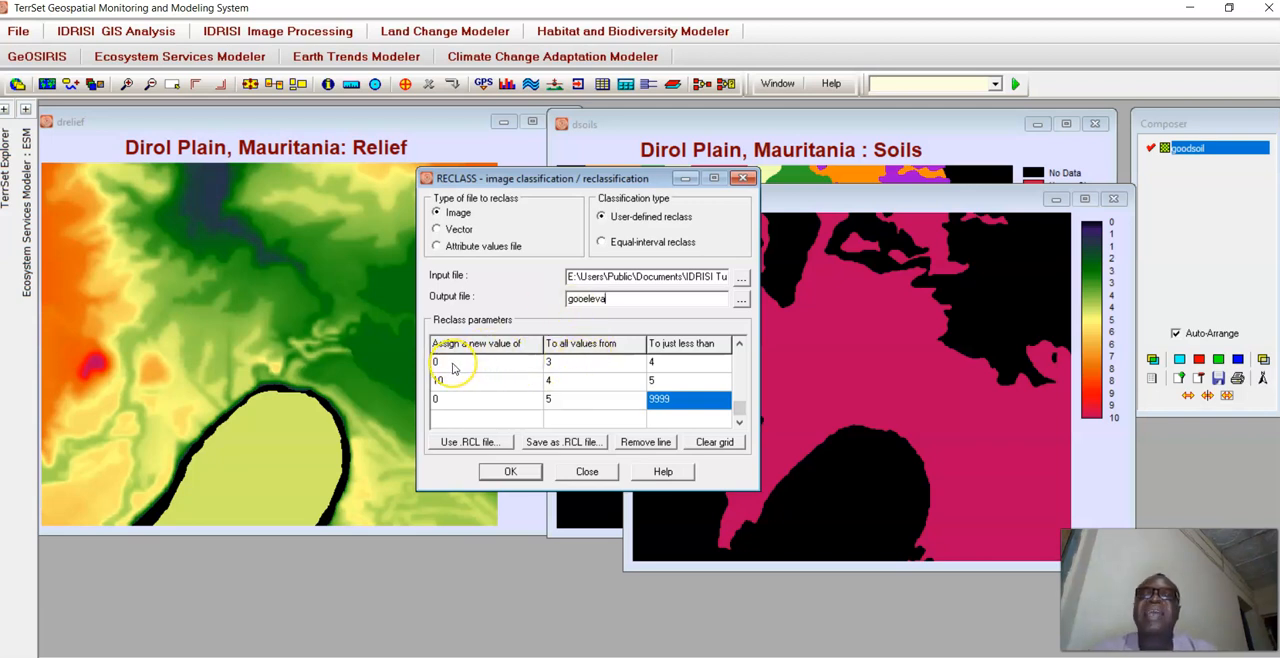
click(551, 363)
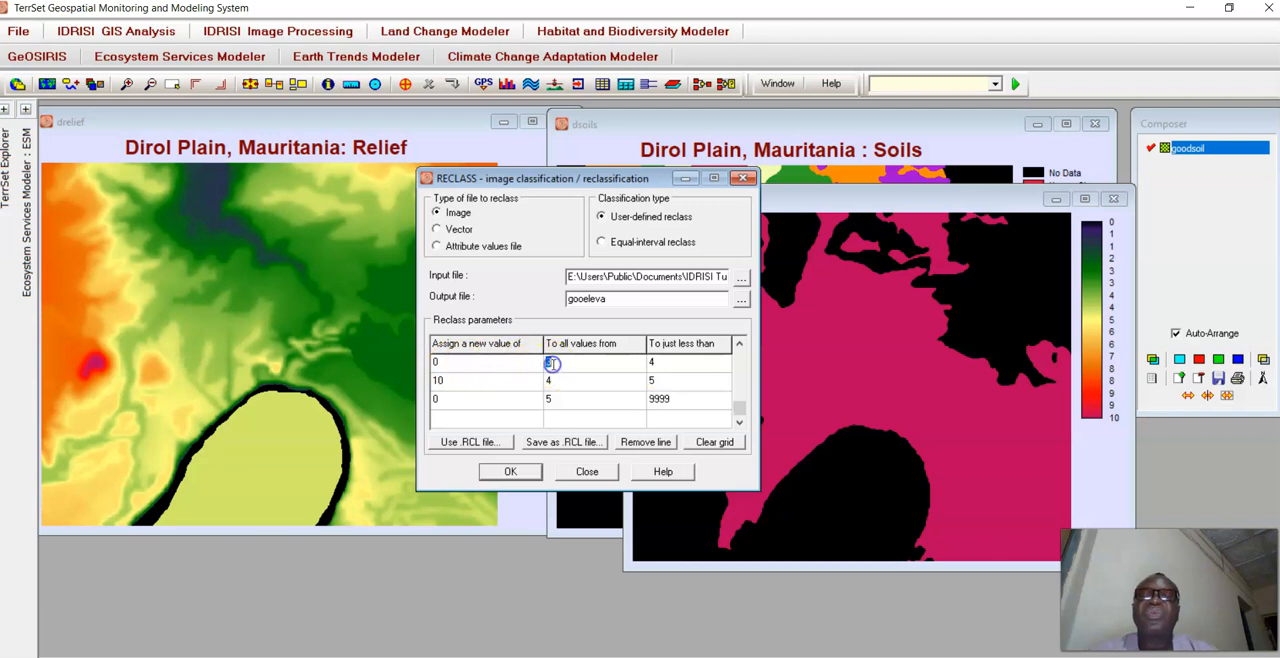
drag(741, 408, 743, 359)
click(447, 362)
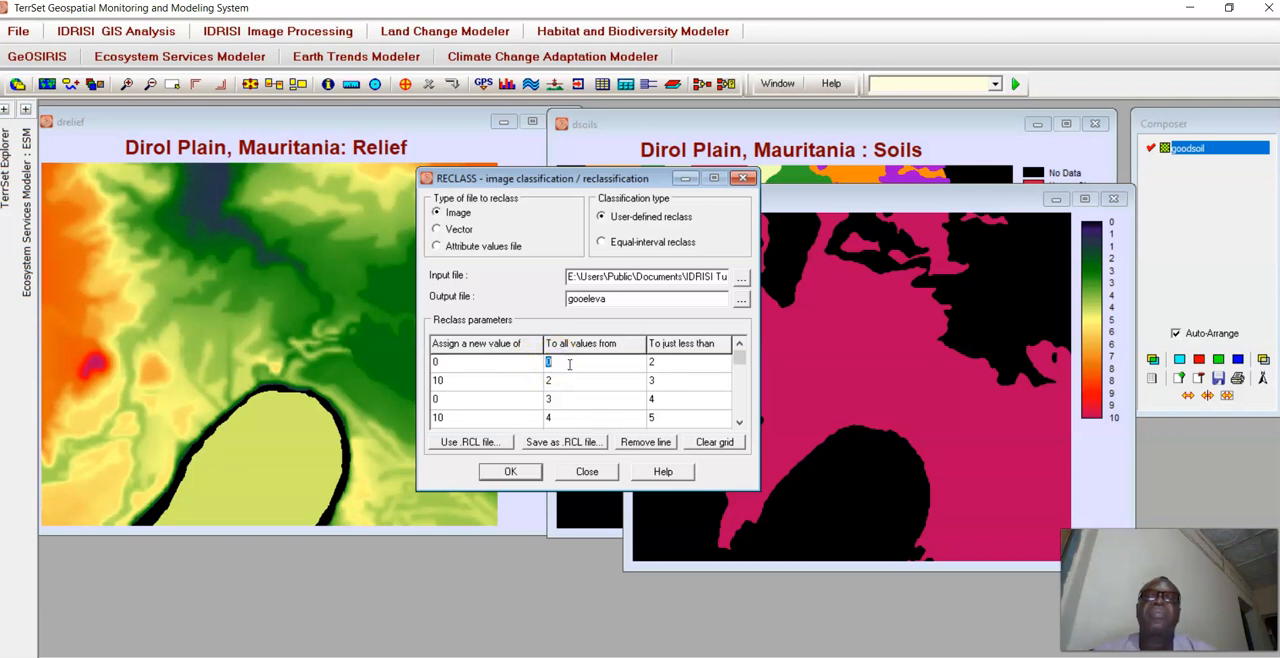
click(675, 360)
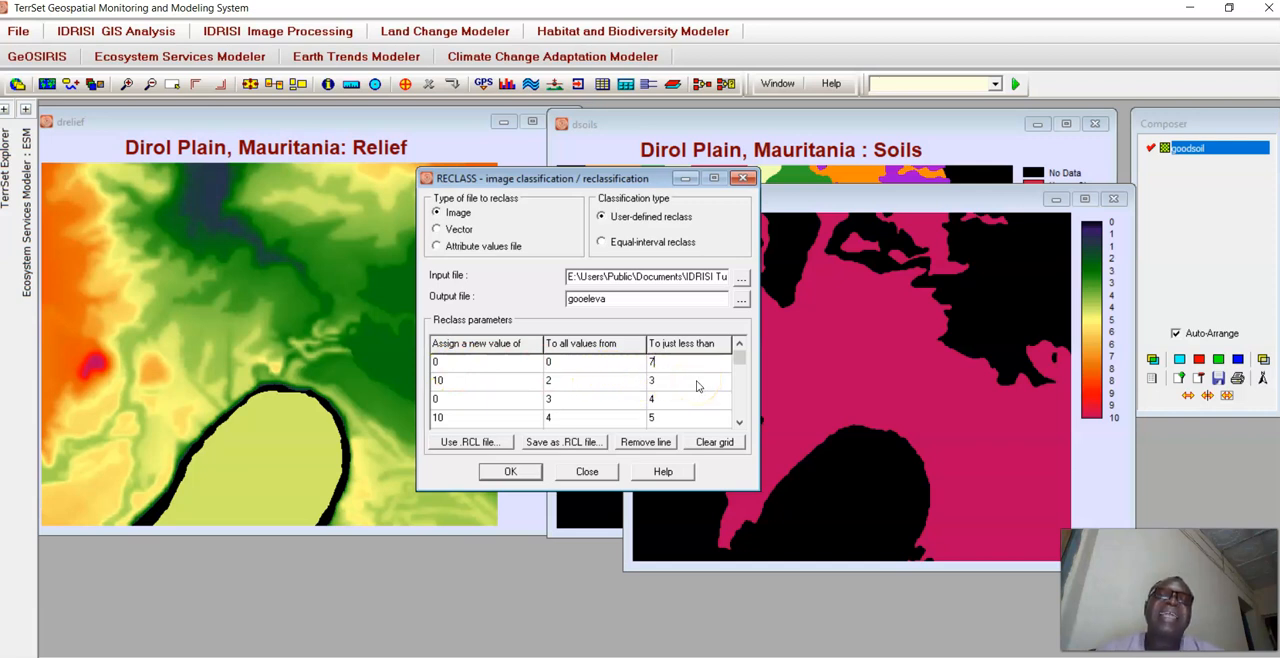
Set the second reclass row to assign 10 to values from 7 to just less than 11.5.
click(454, 385)
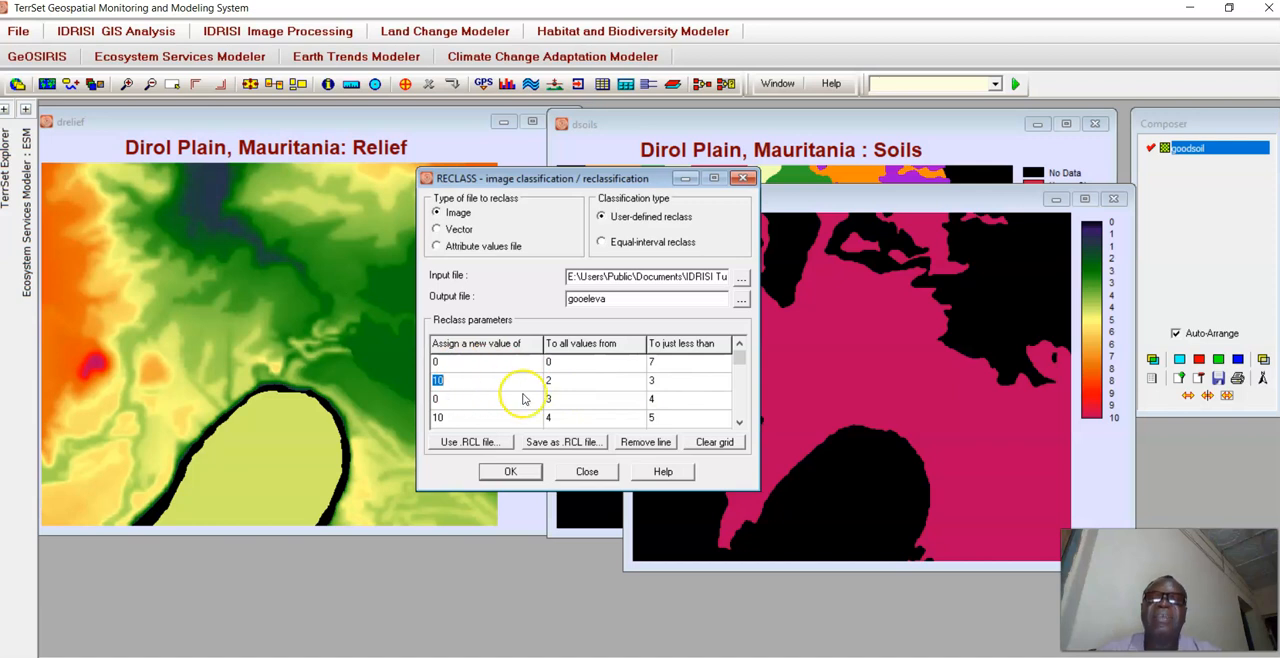
click(557, 382)
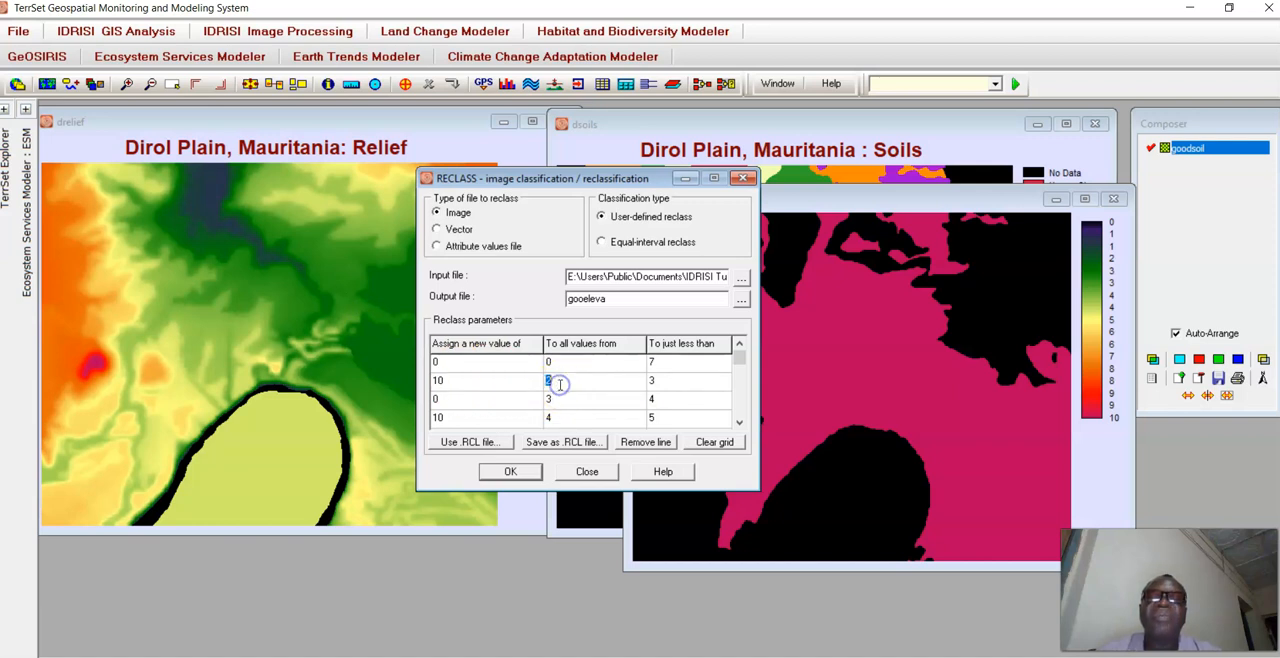
click(668, 381)
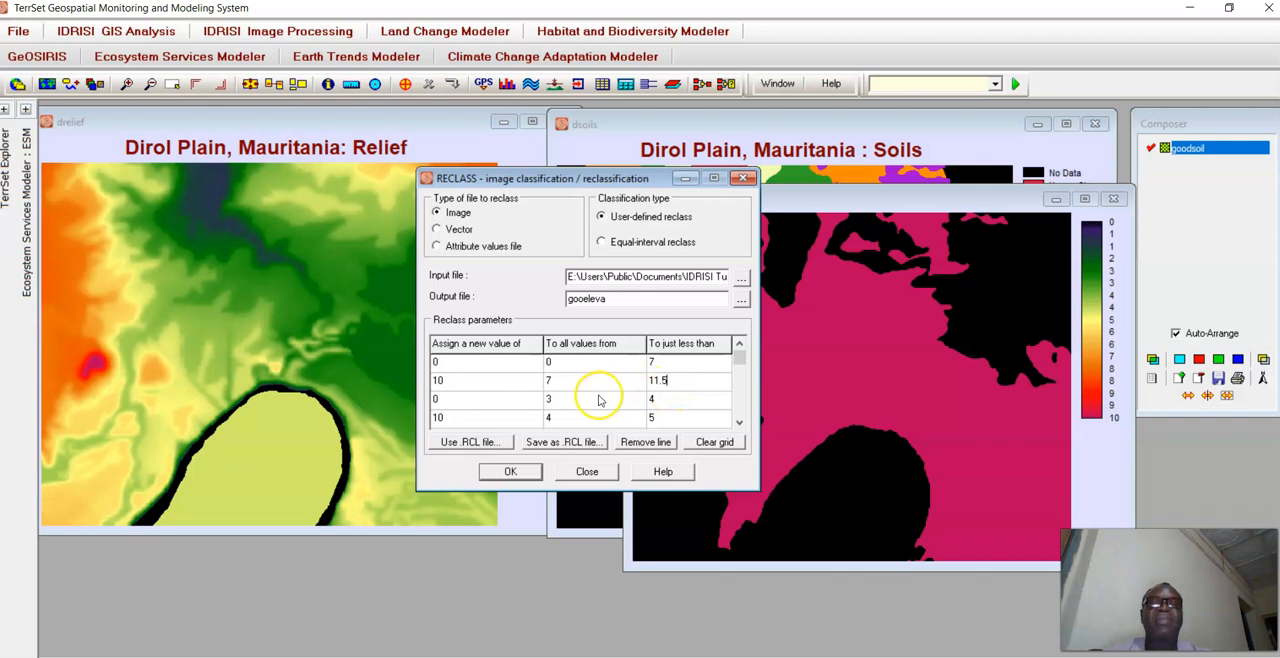
Set the third reclass row to assign 0 to values from 11.5 to just less than 99999.
click(437, 400)
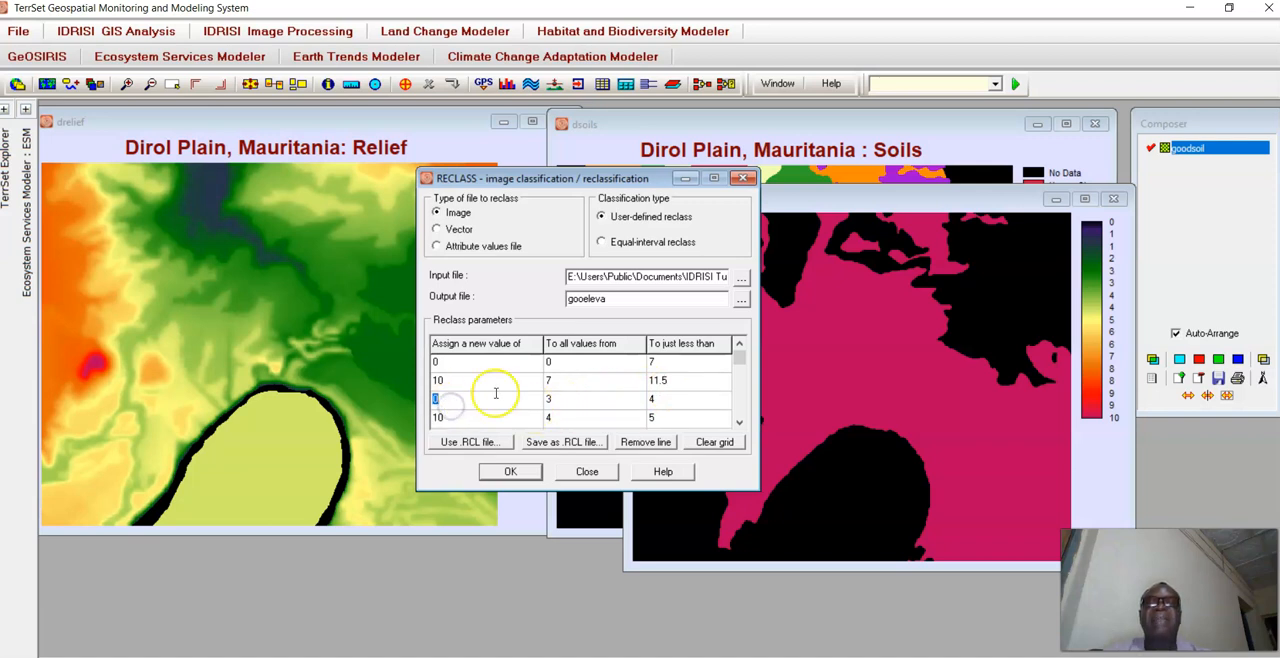
click(565, 399)
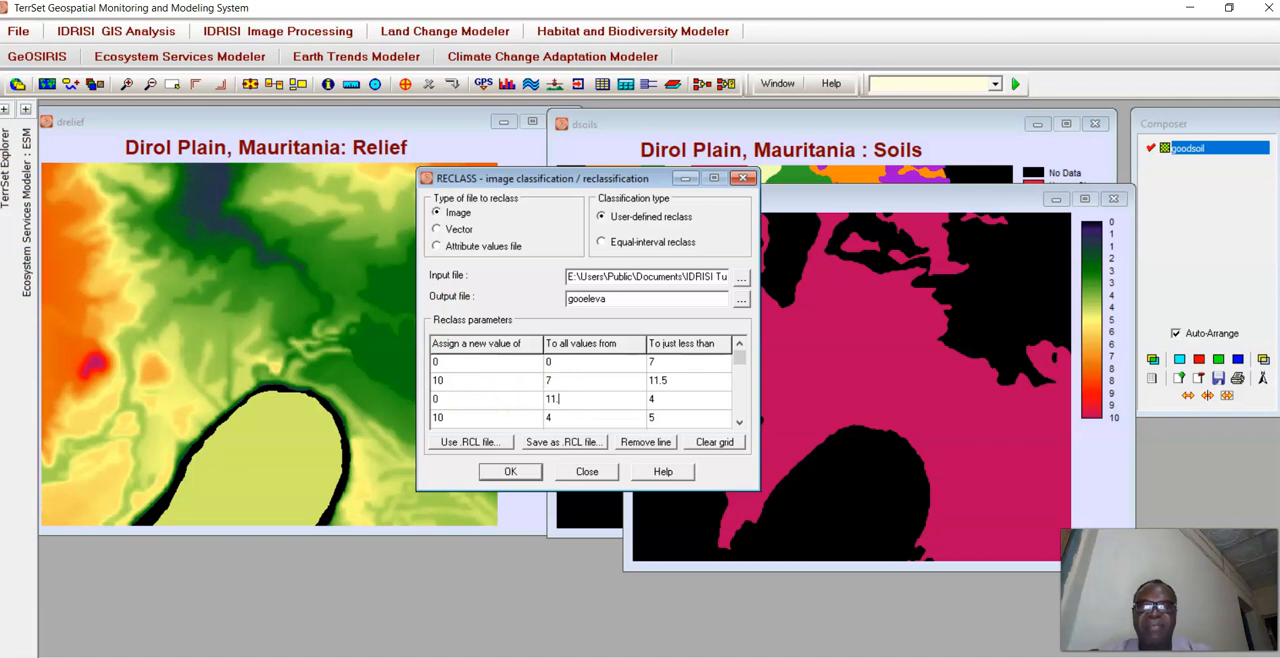
click(656, 399)
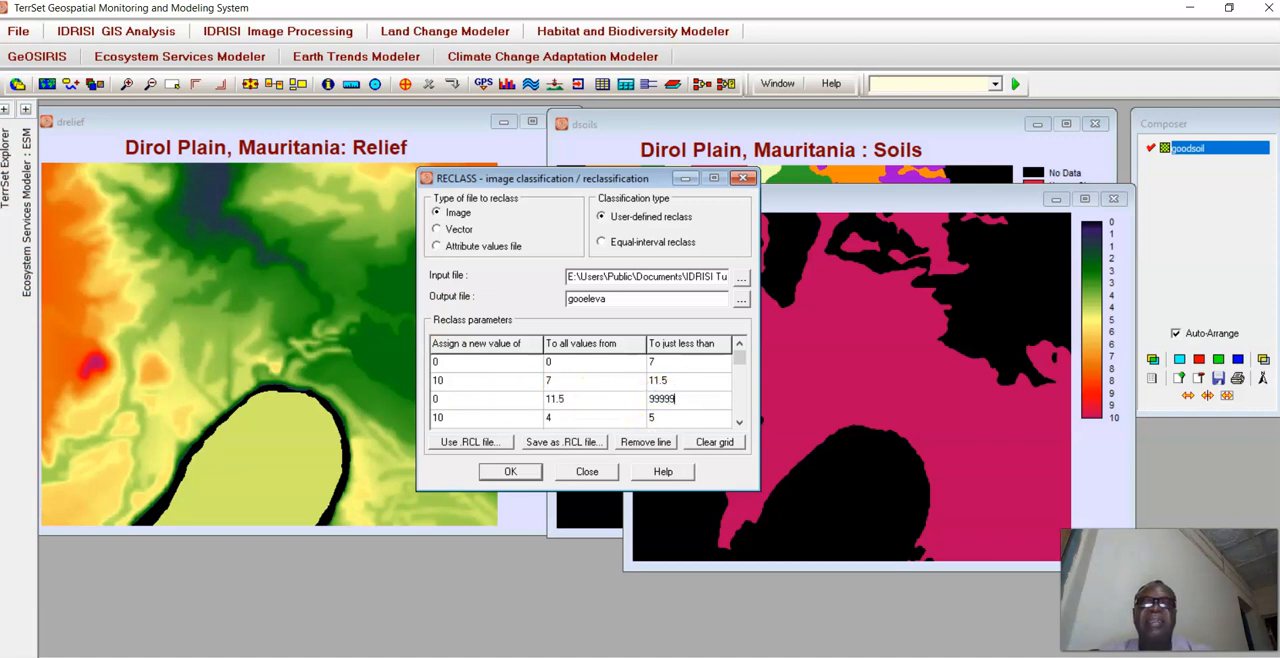
Clear all values from the leftover fourth and fifth reclass rows.
click(438, 418)
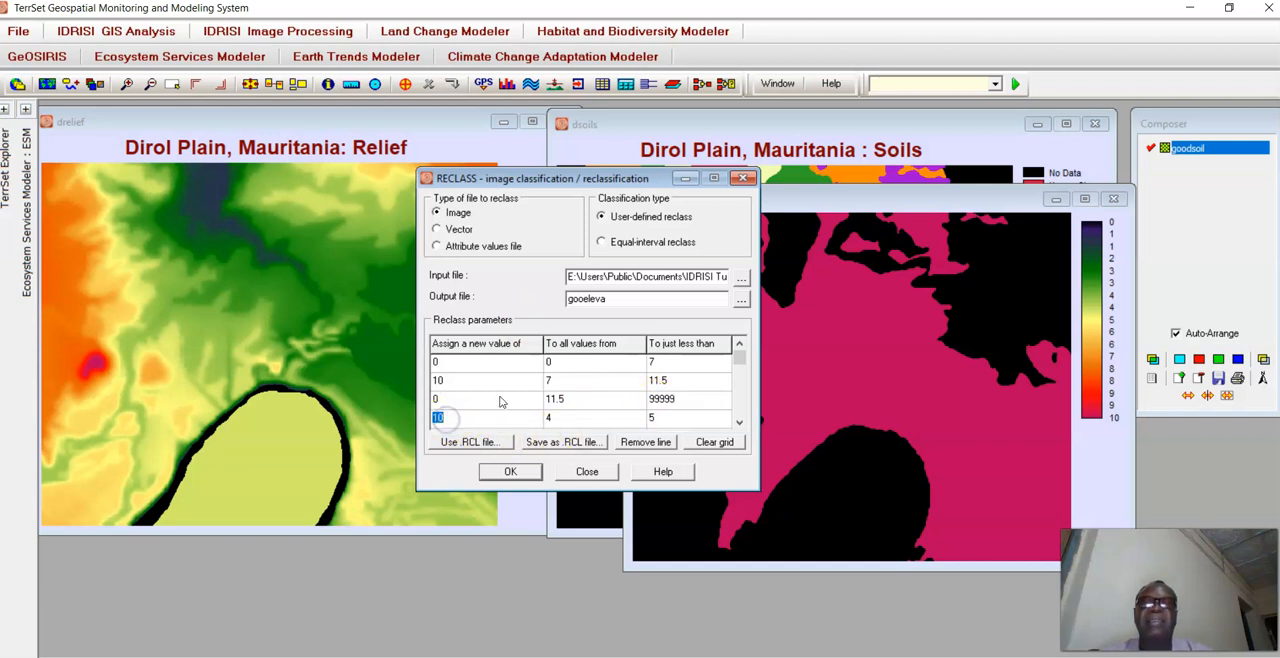
click(563, 418)
key(BackSpace)
click(651, 417)
key(BackSpace)
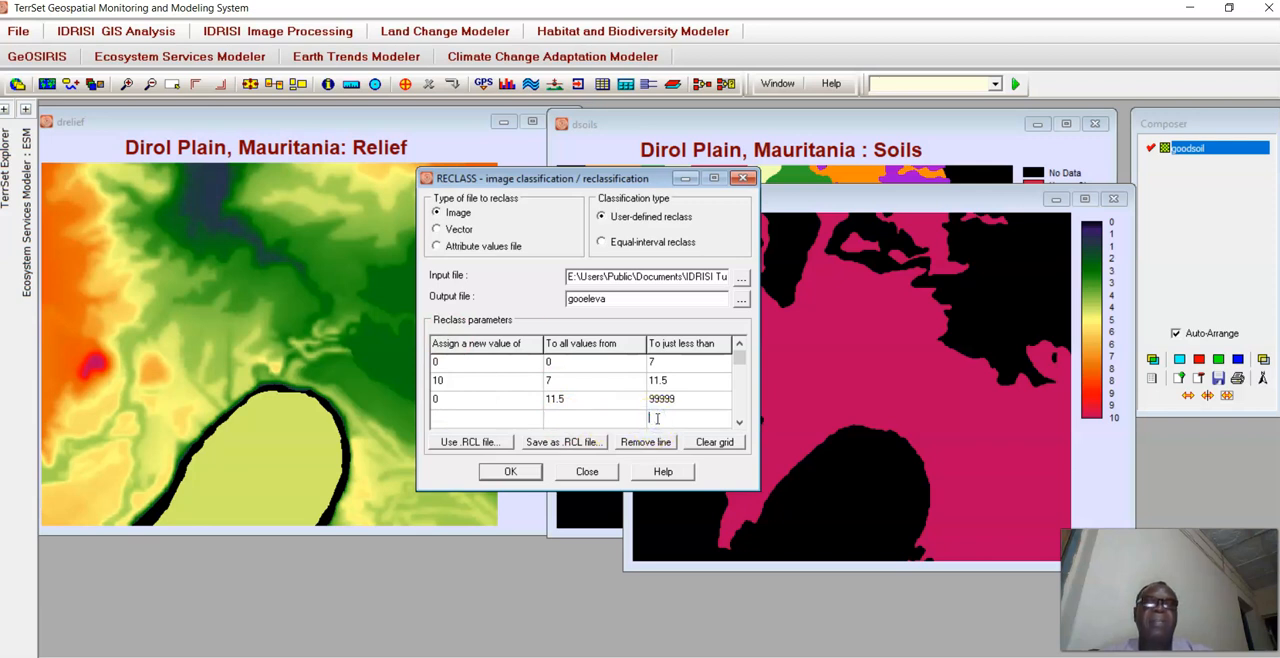
click(739, 422)
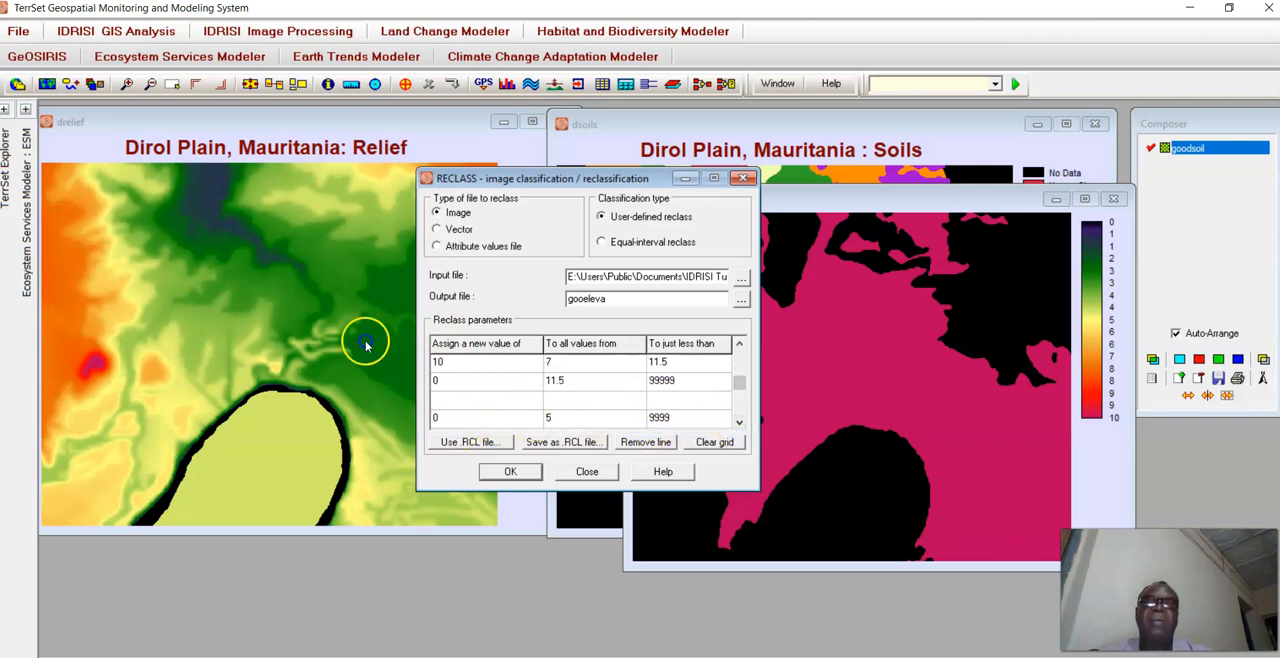
click(463, 420)
click(555, 418)
key(BackSpace)
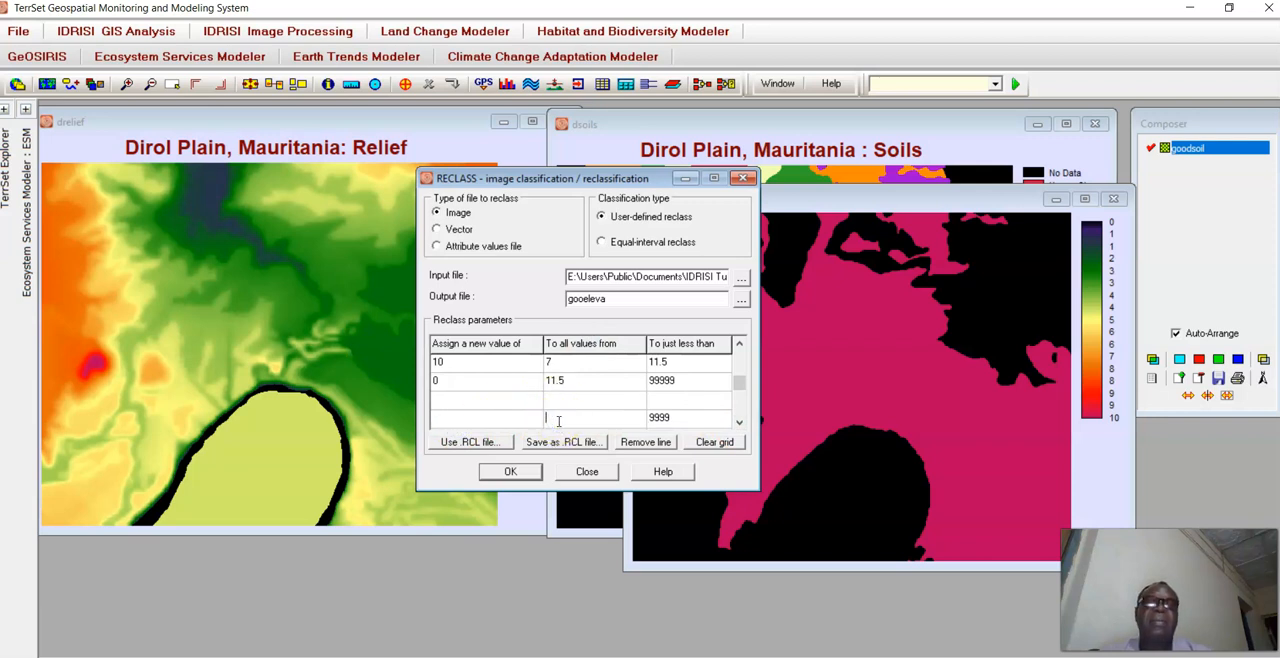
double_click(664, 417)
key(BackSpace)
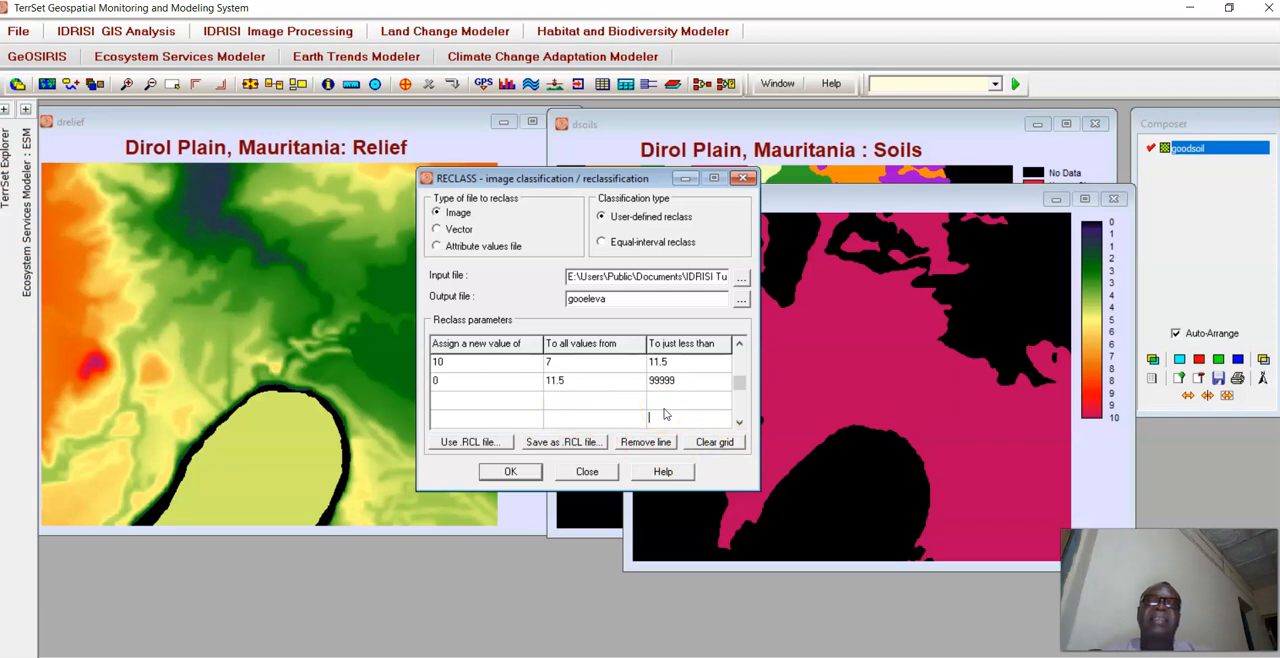
Run the reclassification with the output converted to integer and move the gooeleva map off the relief map.
click(510, 474)
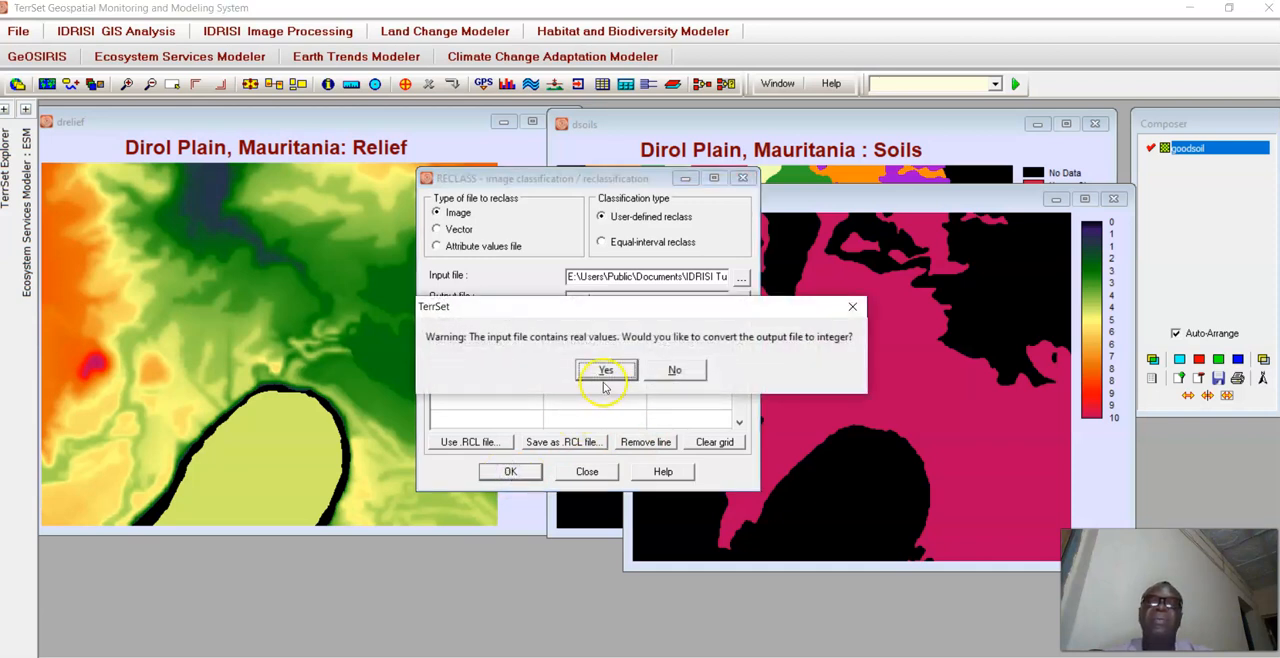
click(605, 371)
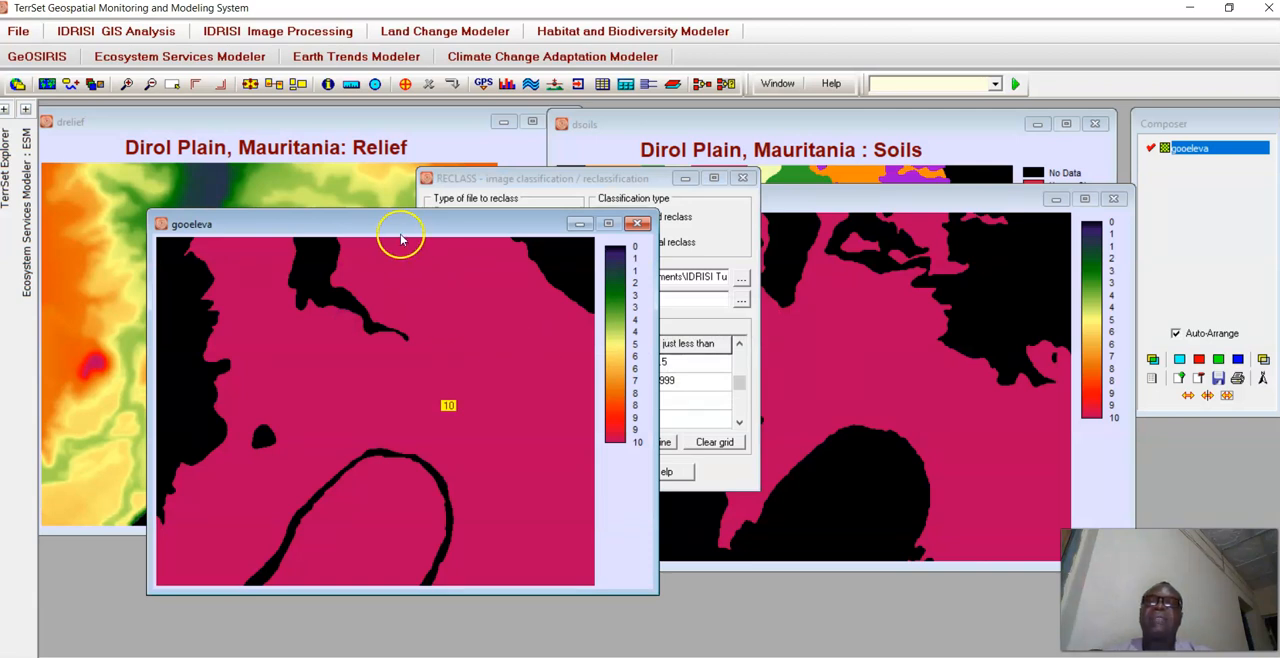
drag(391, 220, 648, 235)
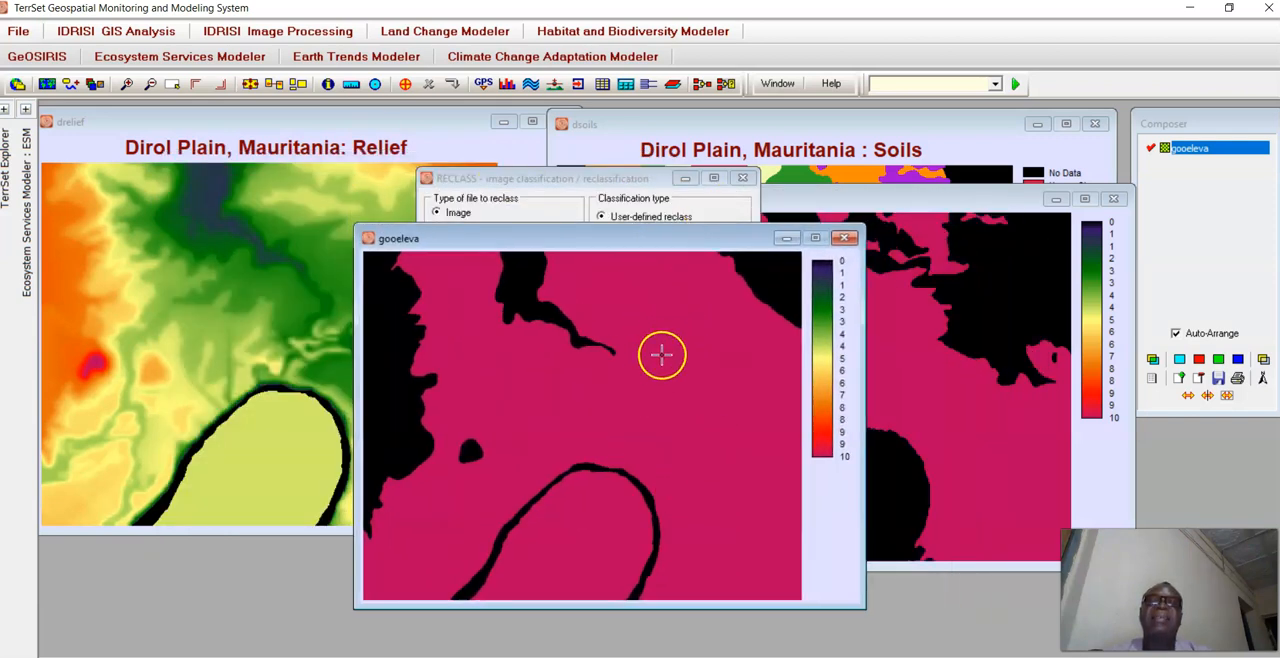
Query the pixel values at several places in the magenta area of the gooeleva image.
click(630, 278)
click(644, 377)
click(559, 398)
click(523, 457)
click(591, 573)
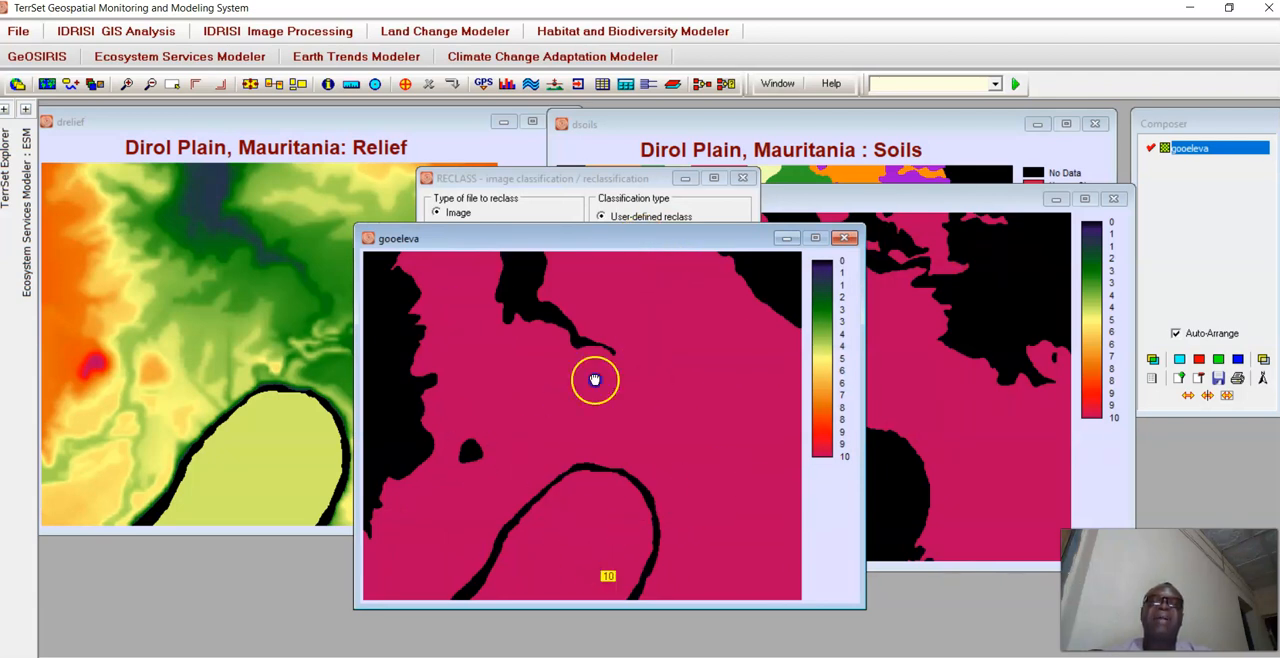
Uncover the relief map and query its elevations in the green area and in the orange areas along the western and northeastern edges.
drag(698, 239, 722, 390)
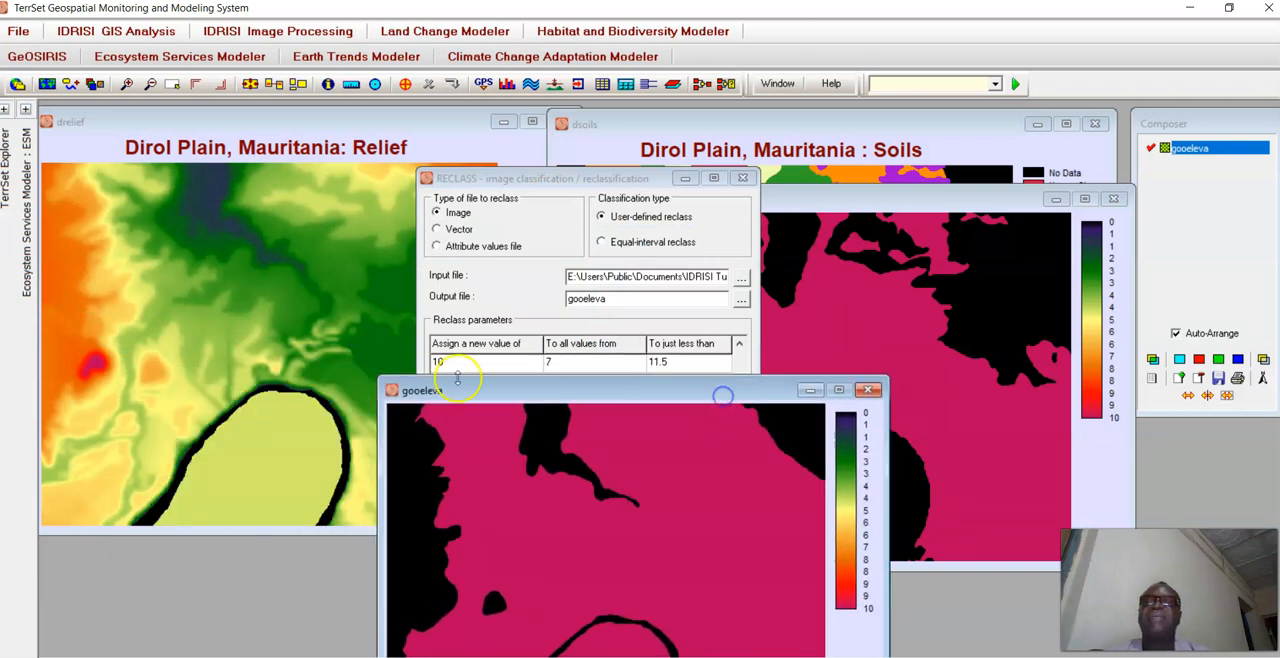
click(369, 247)
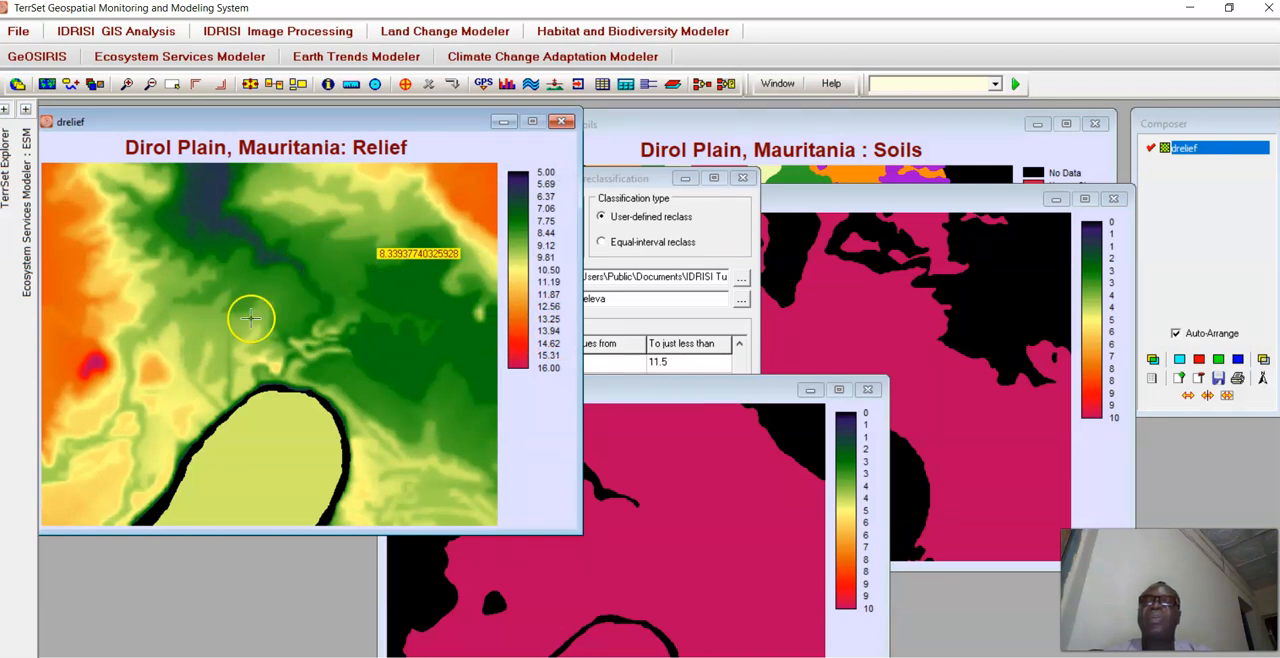
click(76, 300)
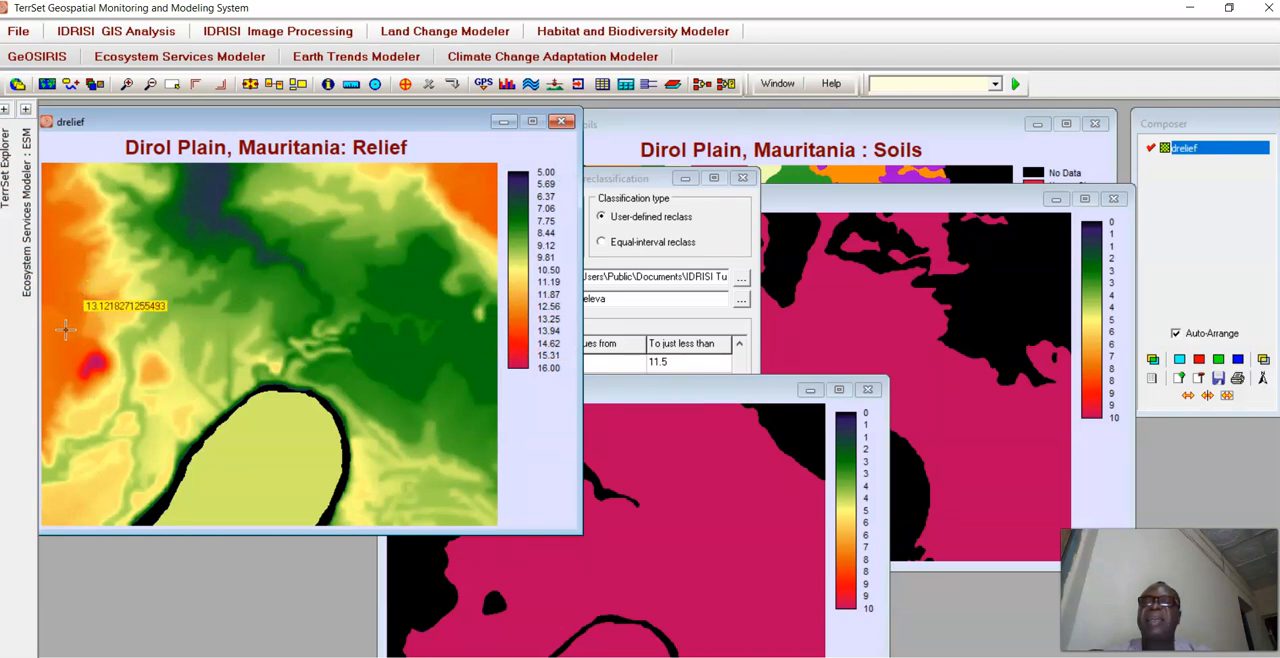
click(66, 329)
click(55, 279)
click(53, 232)
click(456, 178)
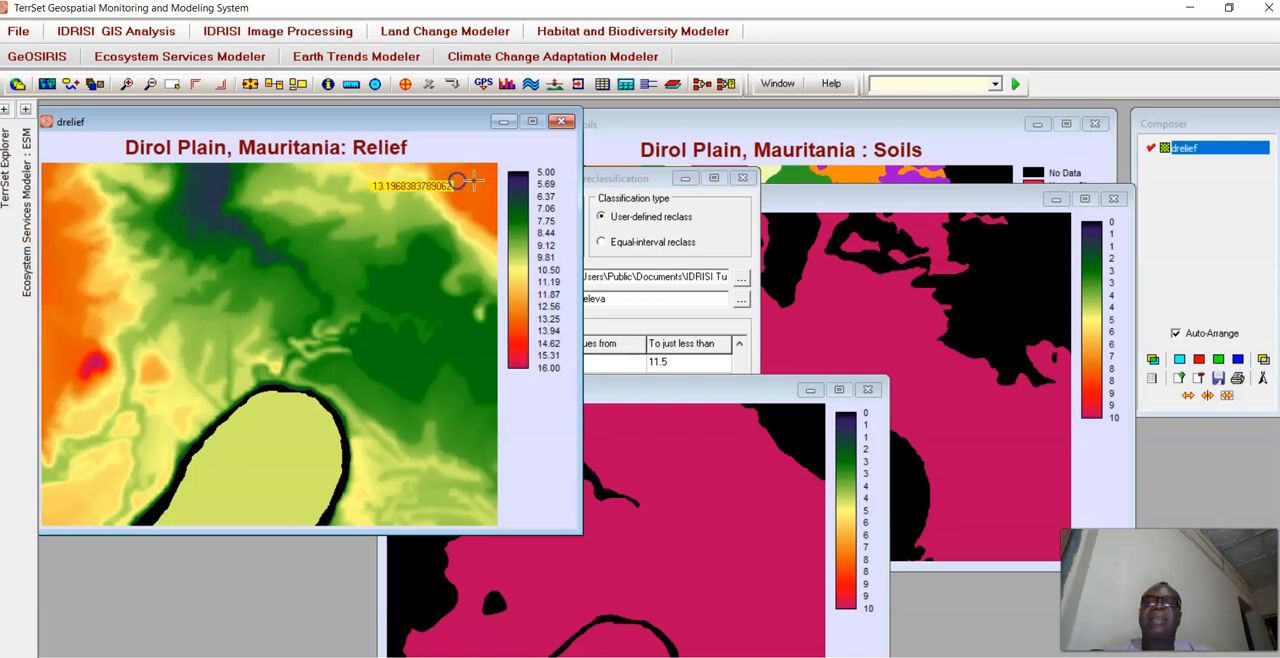
click(487, 181)
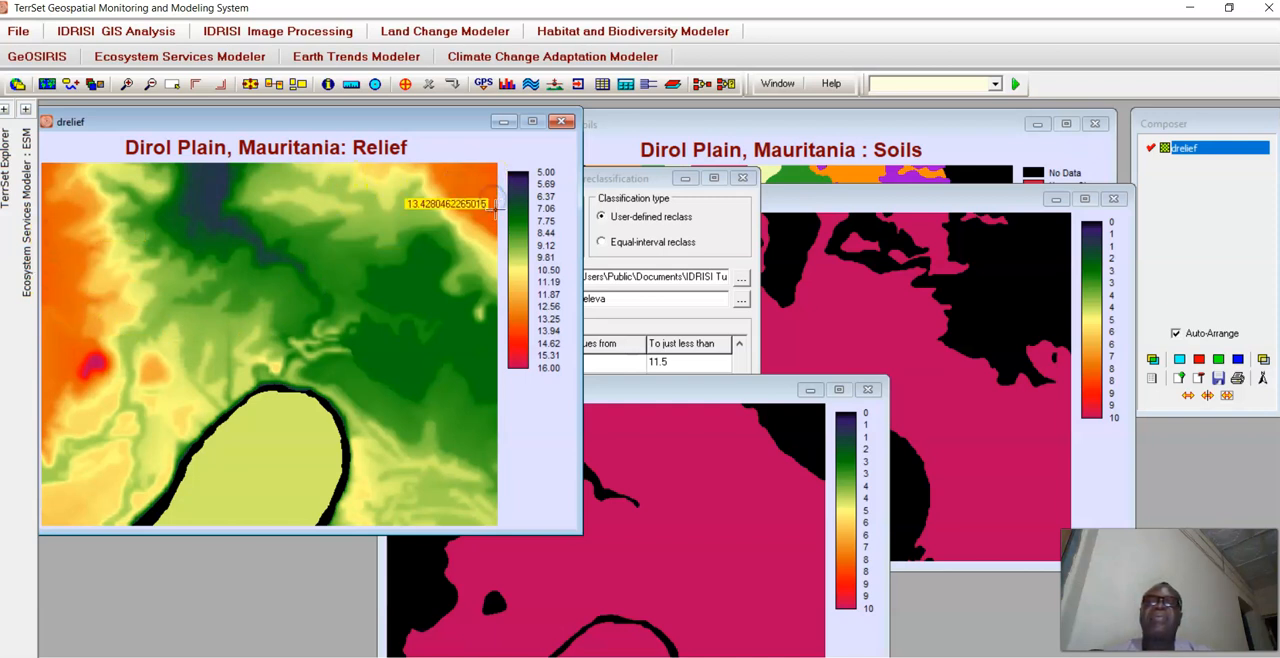
click(498, 232)
Query the relief map's elevation at several points inside the oval area in the south.
click(274, 482)
click(298, 422)
click(266, 457)
click(341, 455)
click(277, 446)
click(274, 470)
click(239, 471)
drag(257, 439, 263, 427)
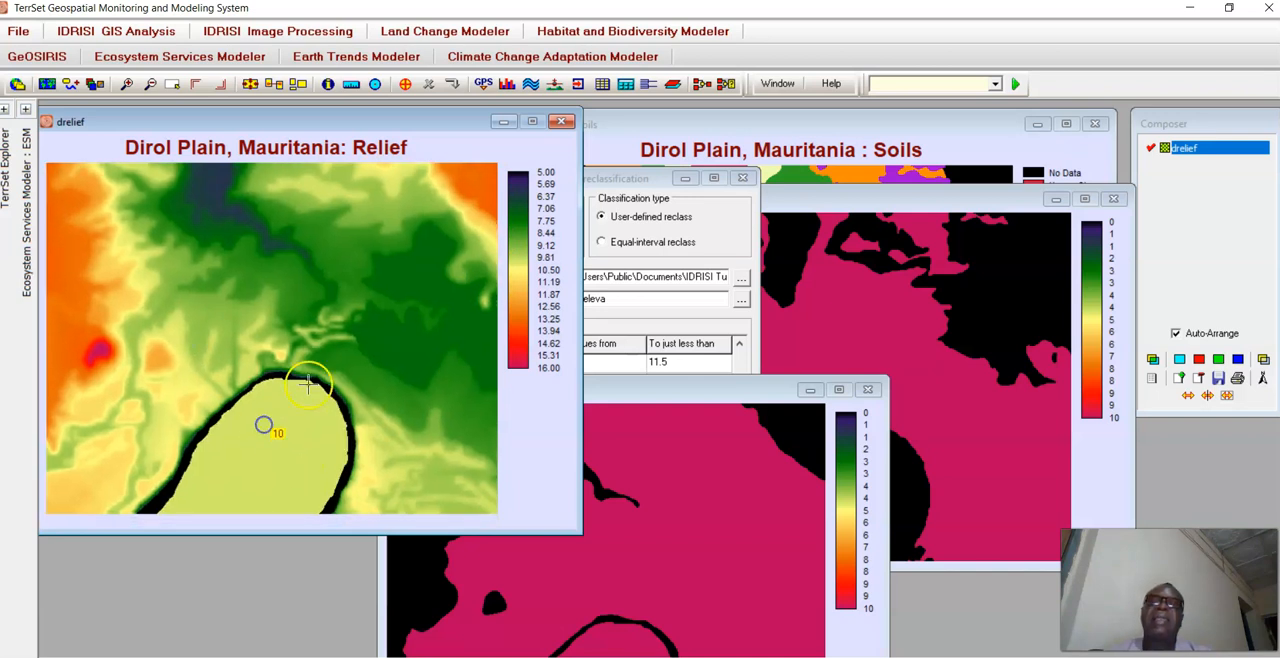
Arrange the gooeleva and goodsoil maps side by side for comparison.
drag(731, 389, 474, 198)
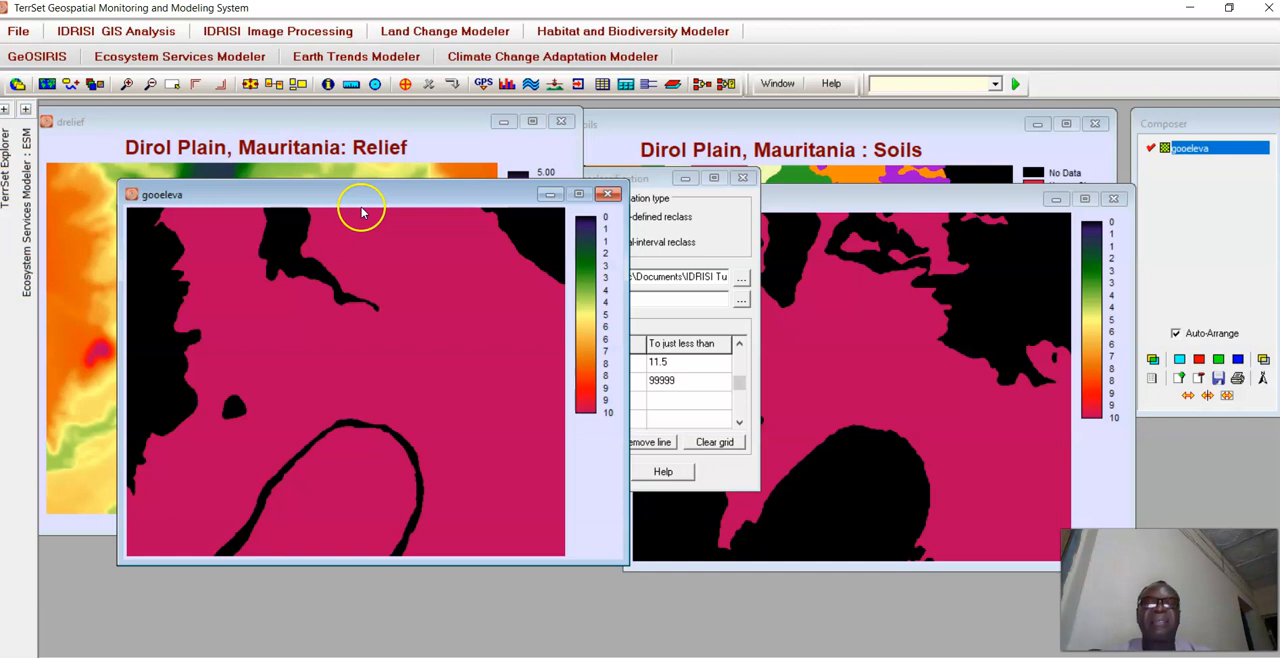
drag(803, 207, 849, 196)
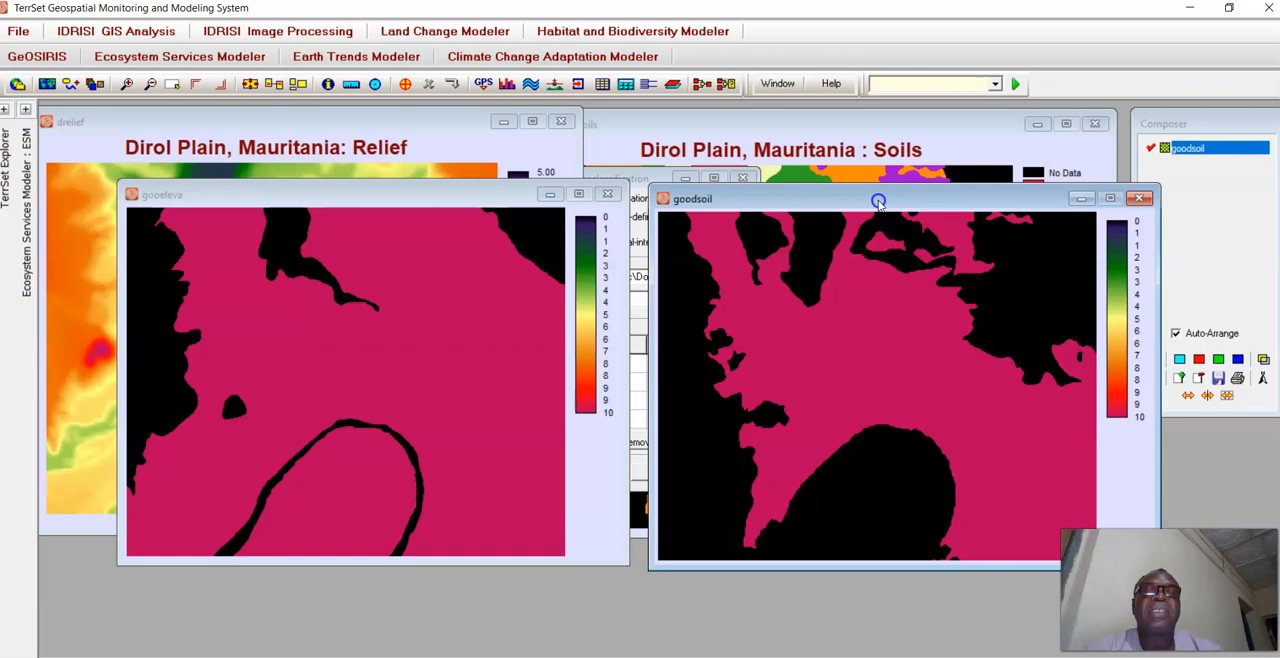
drag(878, 202, 845, 198)
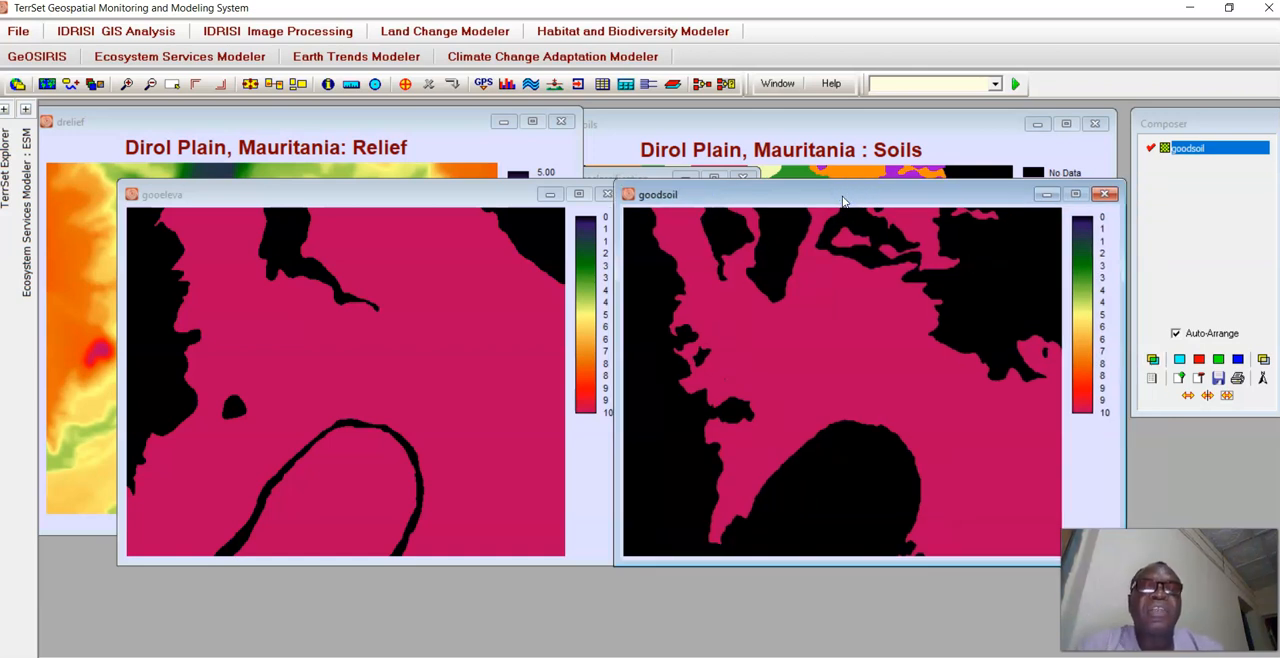
Start the OVERLAY module and choose the First * Second overlay option.
click(100, 30)
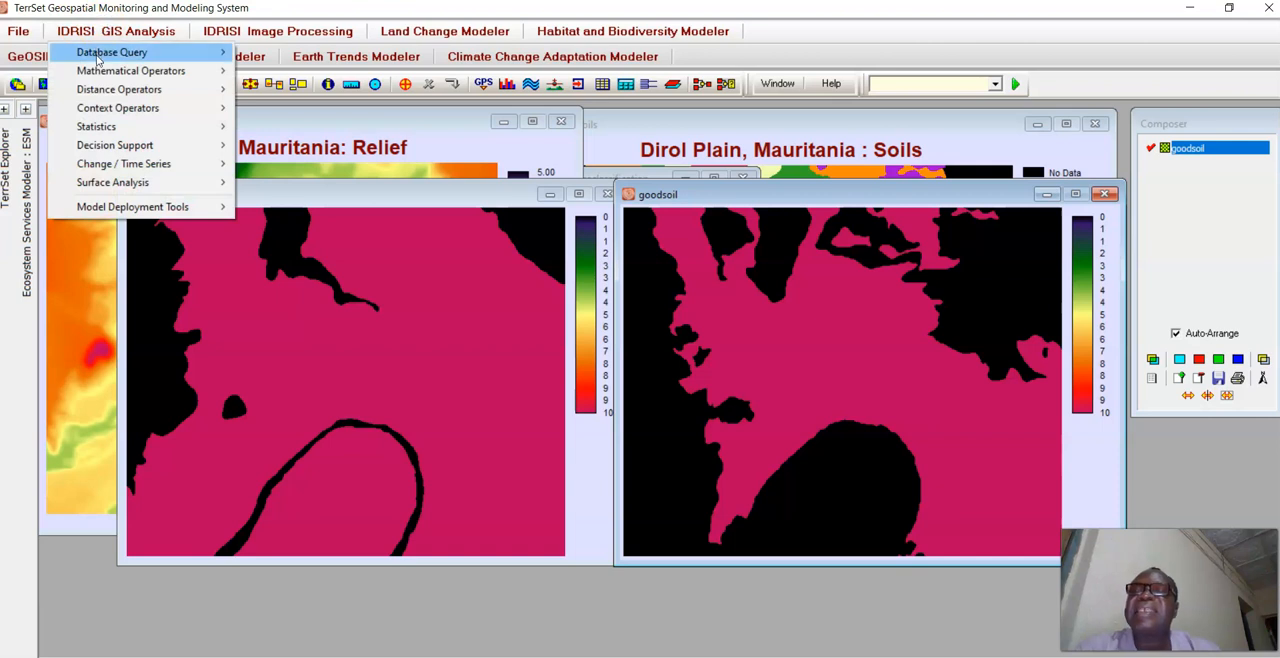
mouse_move(103, 70)
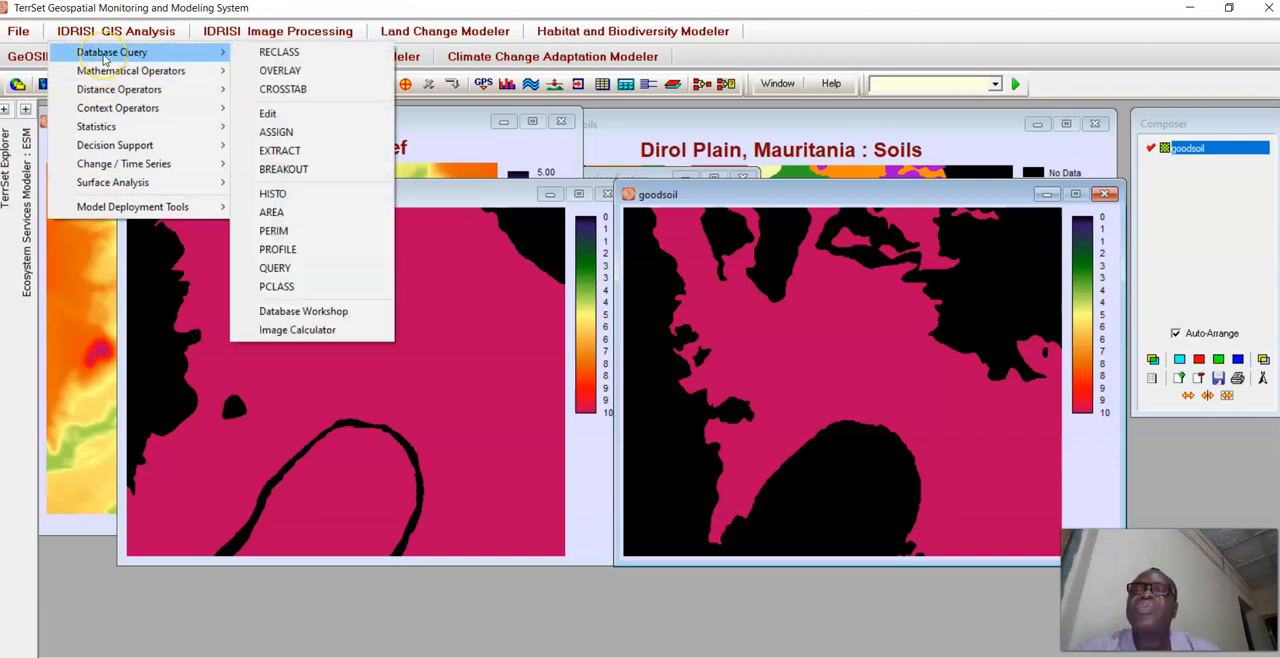
click(296, 76)
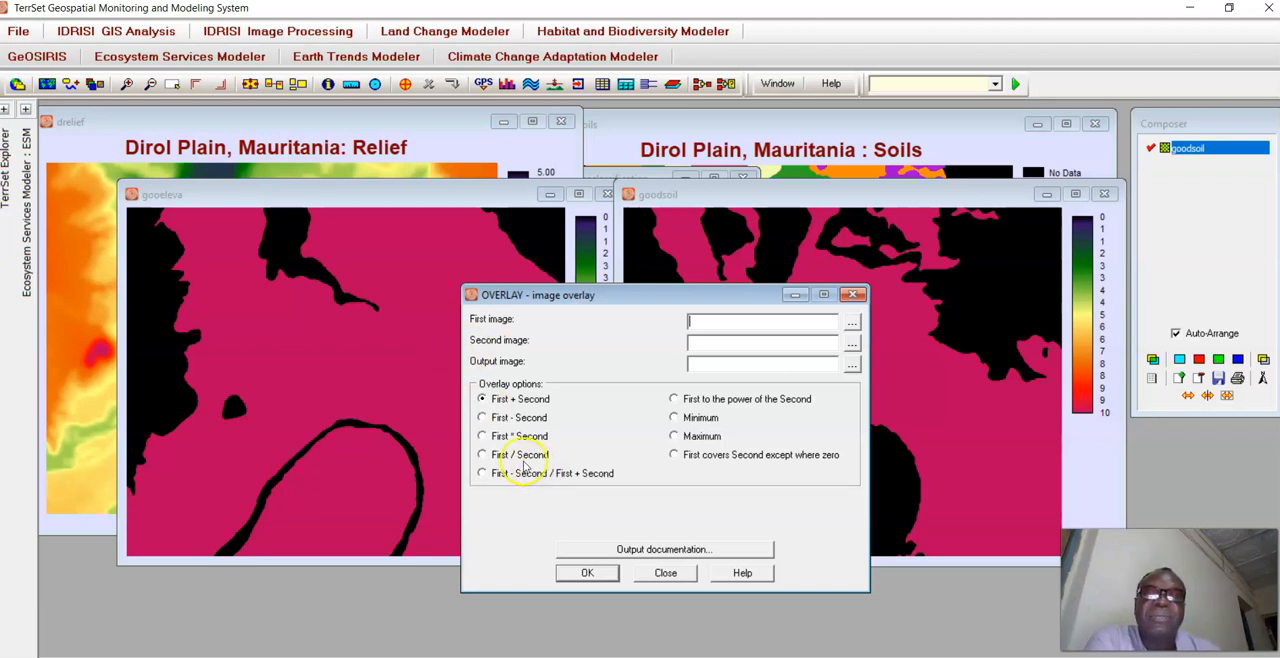
click(482, 437)
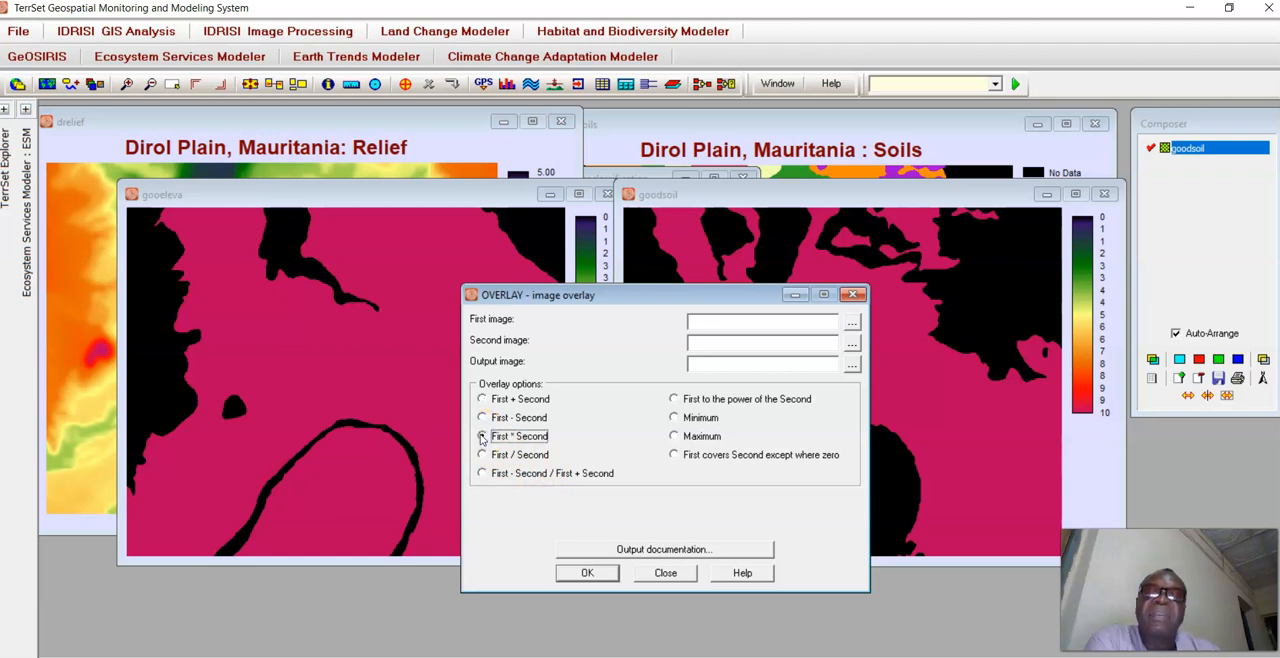
Set goodsoil as the first overlay image and gooeleva as the second image.
click(852, 324)
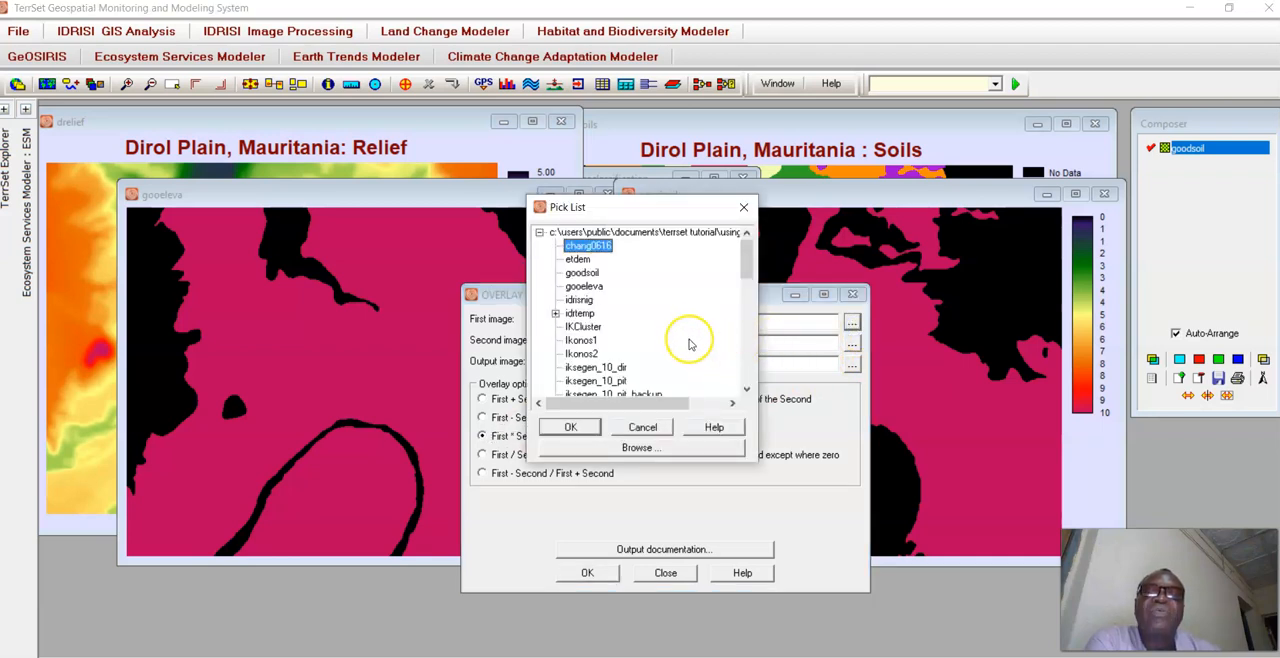
double_click(590, 273)
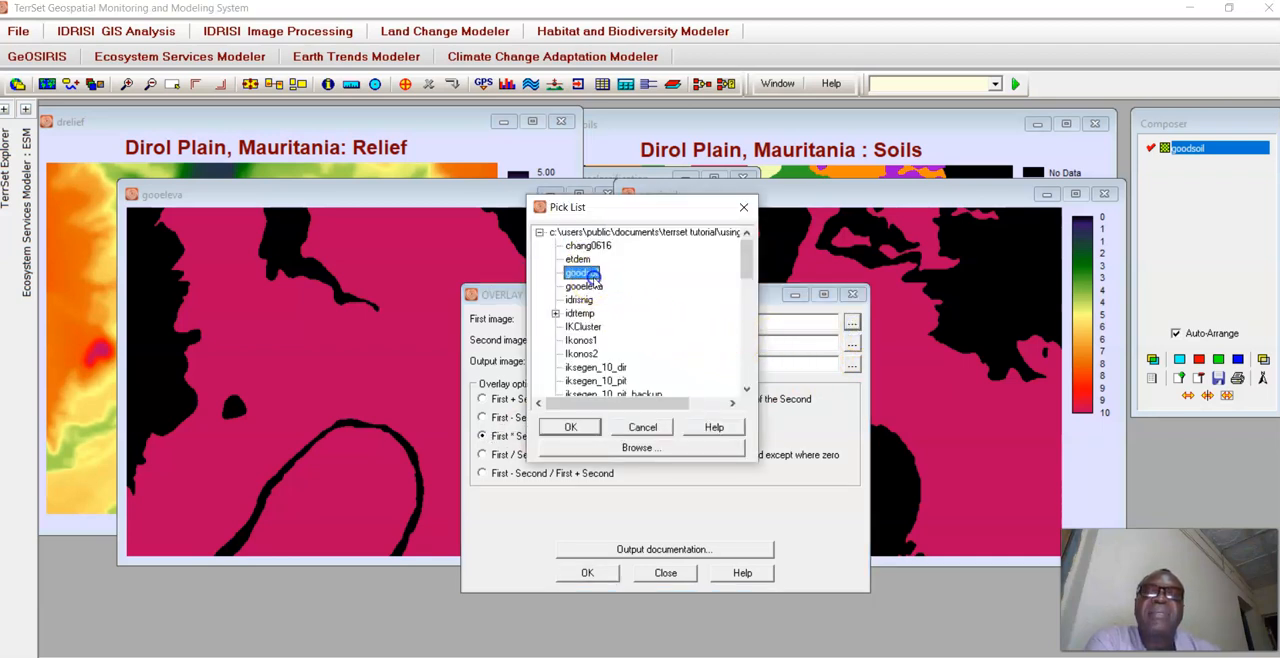
click(851, 343)
double_click(586, 287)
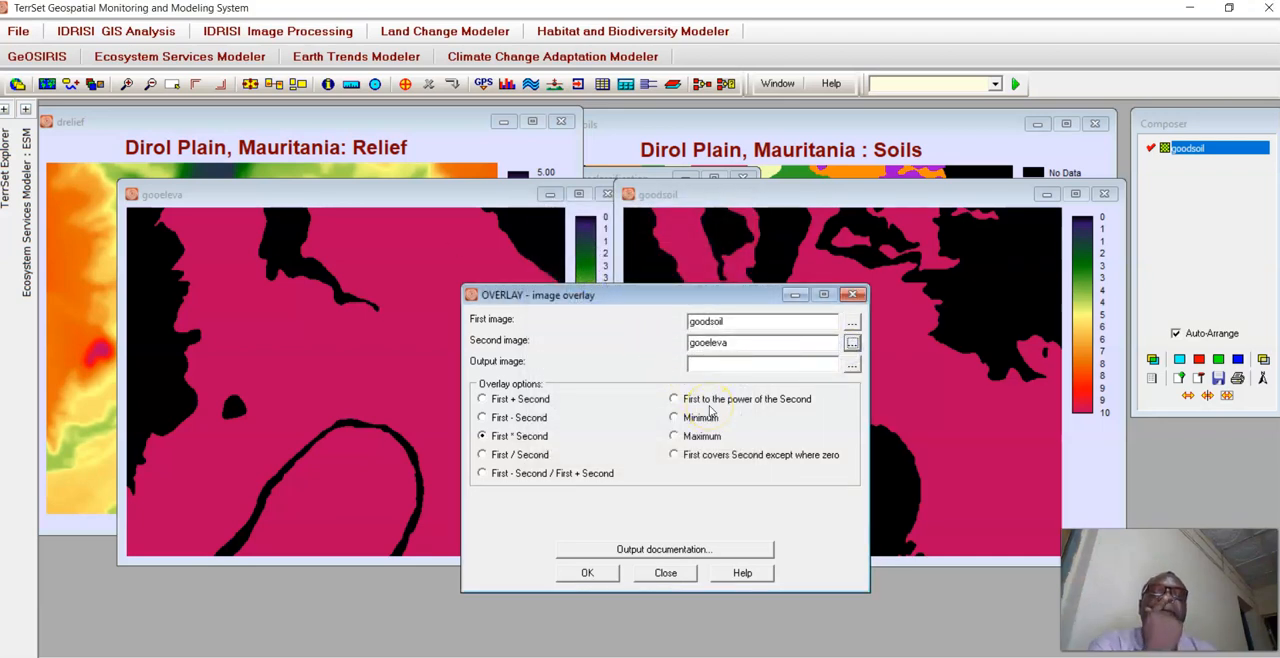
Run the overlay with Bestsoil as the output image and place the resulting map between gooeleva and goodsoil for comparison.
click(737, 364)
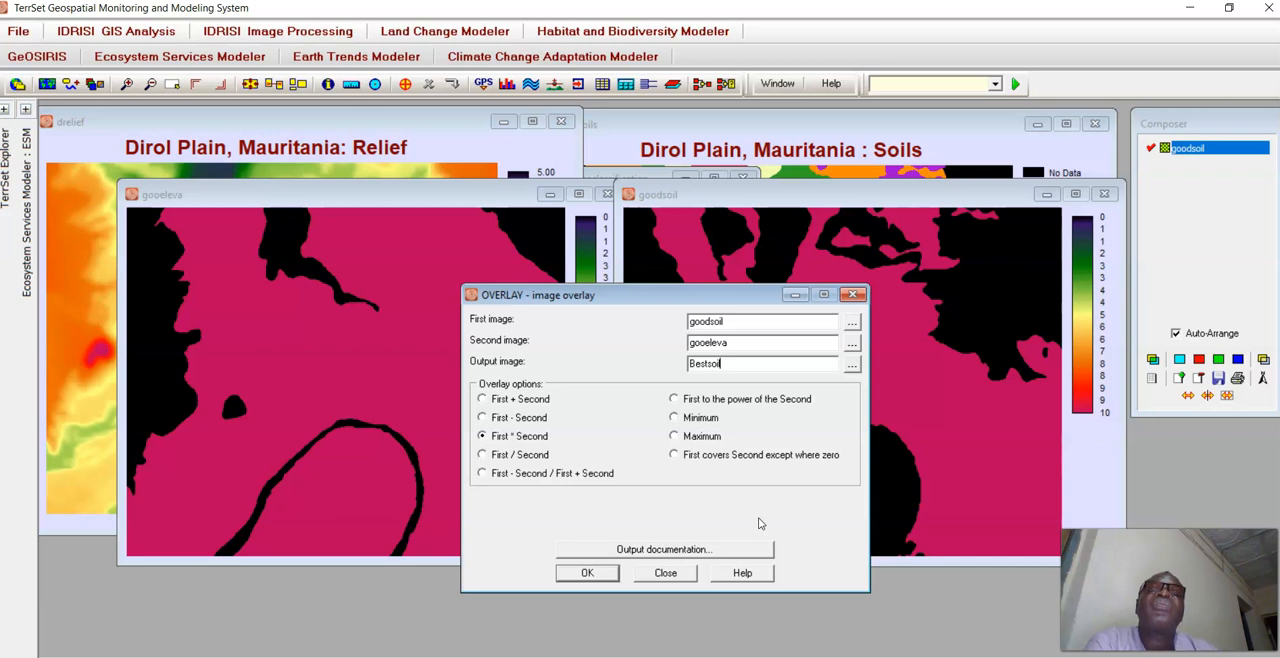
click(589, 572)
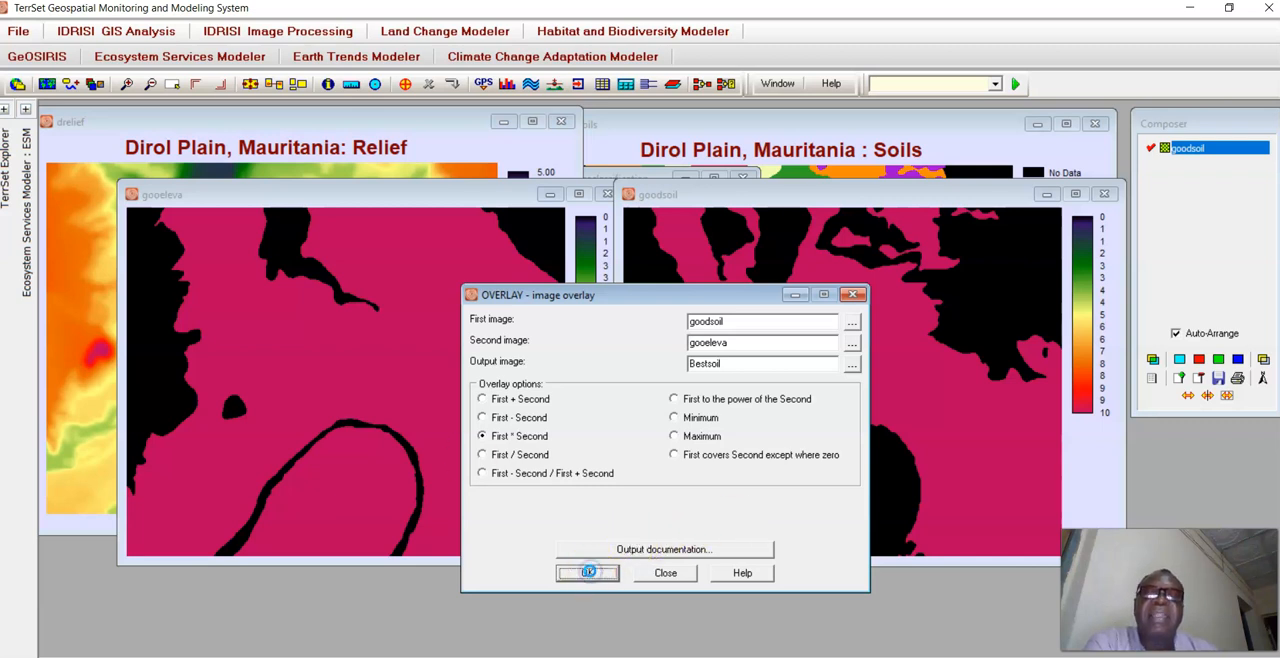
drag(513, 254, 717, 109)
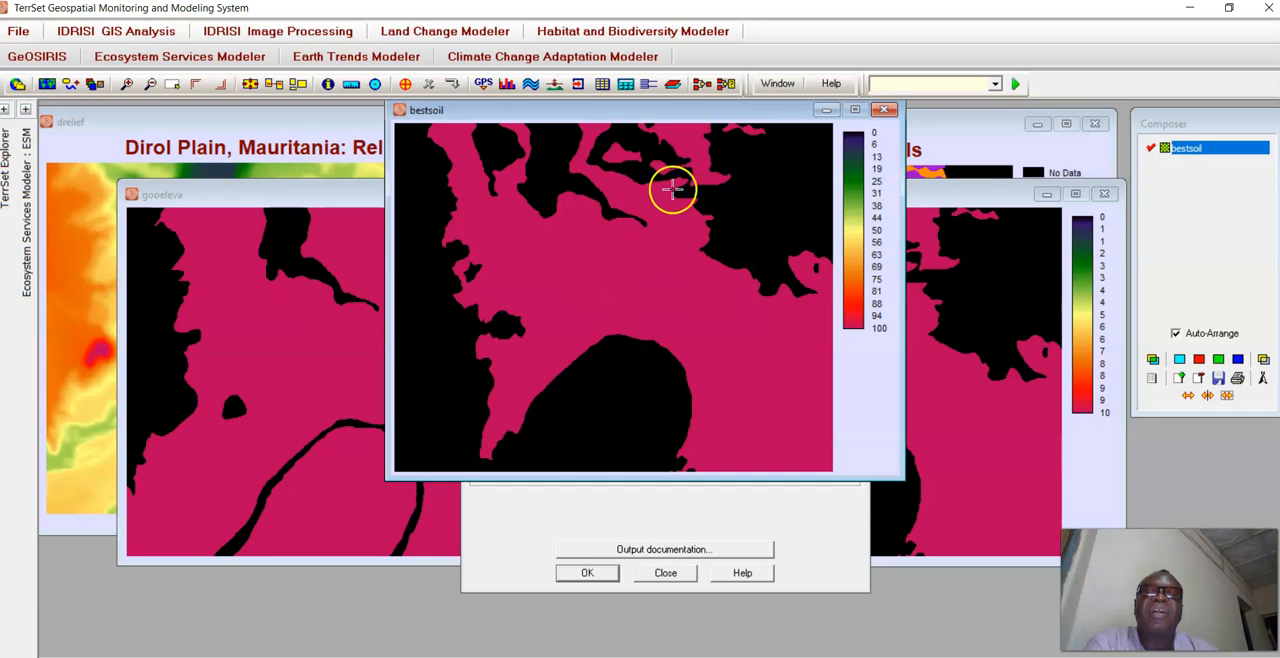
drag(690, 115, 608, 392)
click(852, 294)
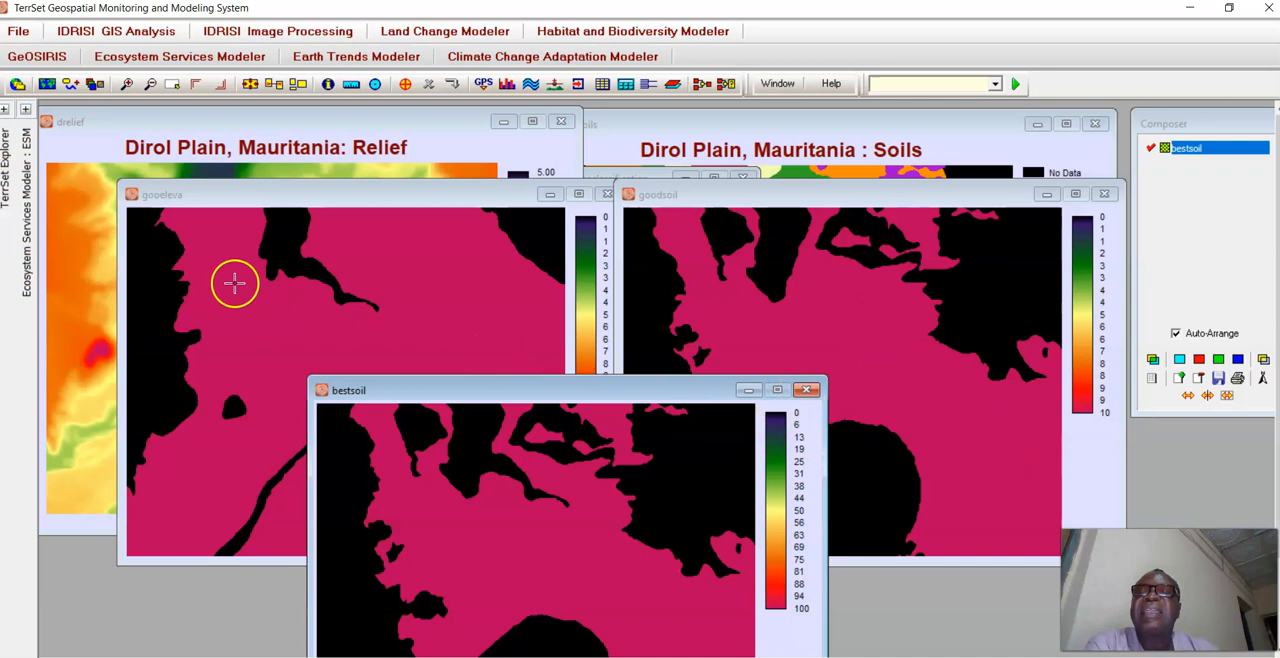
drag(585, 390, 595, 279)
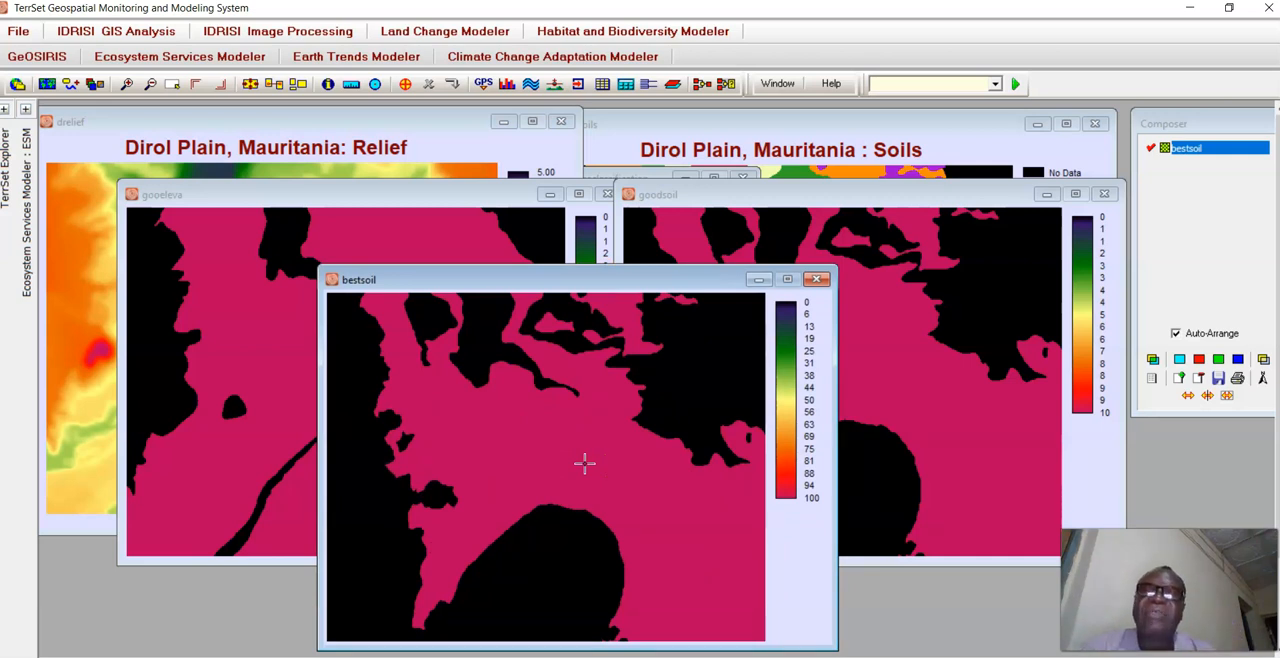
Close the bestsoil, dsoils, drelief, gooeleva and goodsoil maps and the RECLASS module to empty the workspace.
click(817, 280)
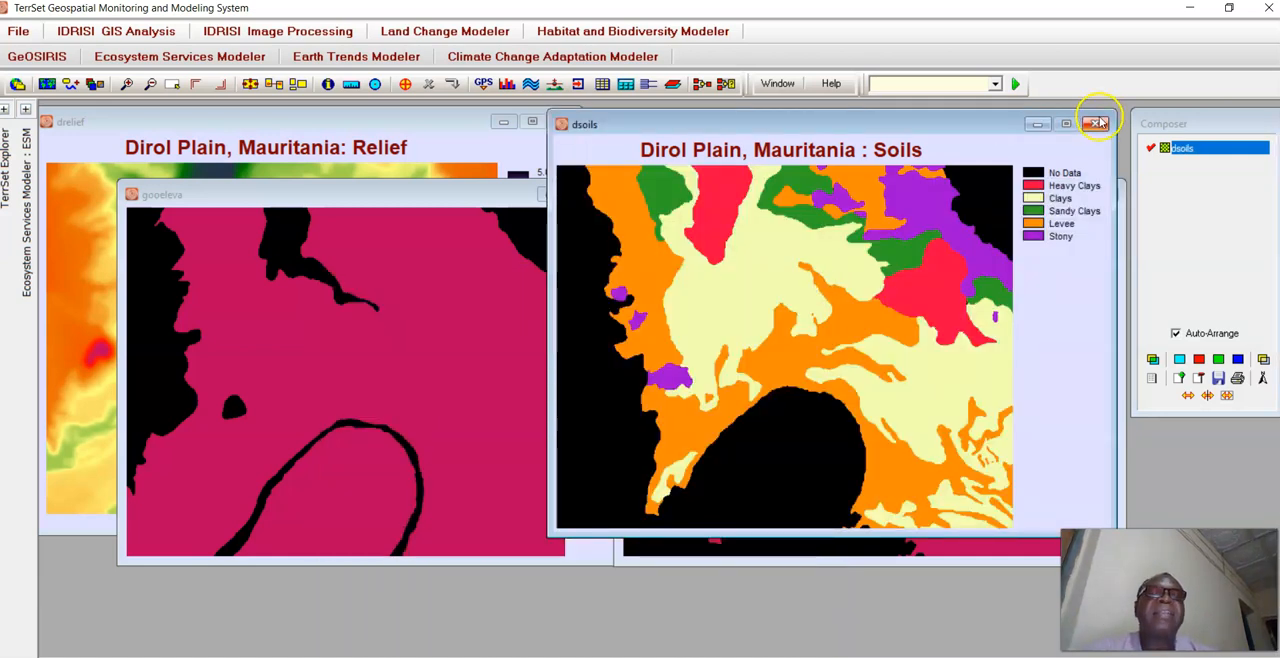
click(1097, 122)
click(562, 121)
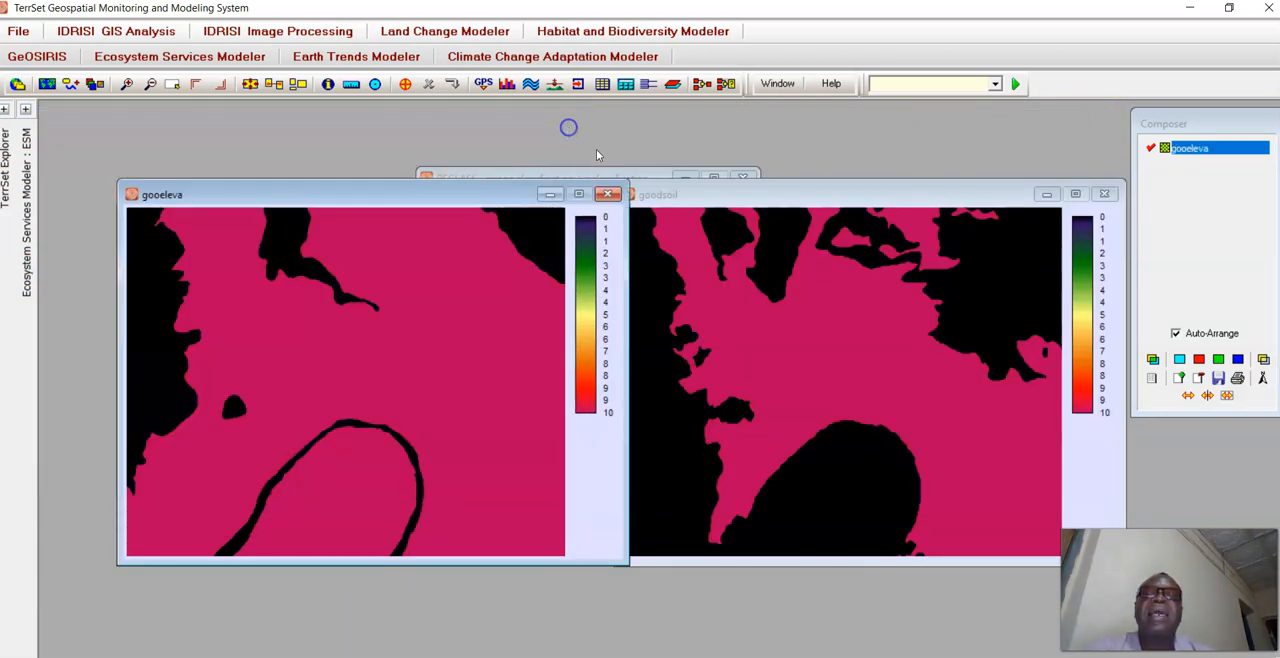
click(607, 193)
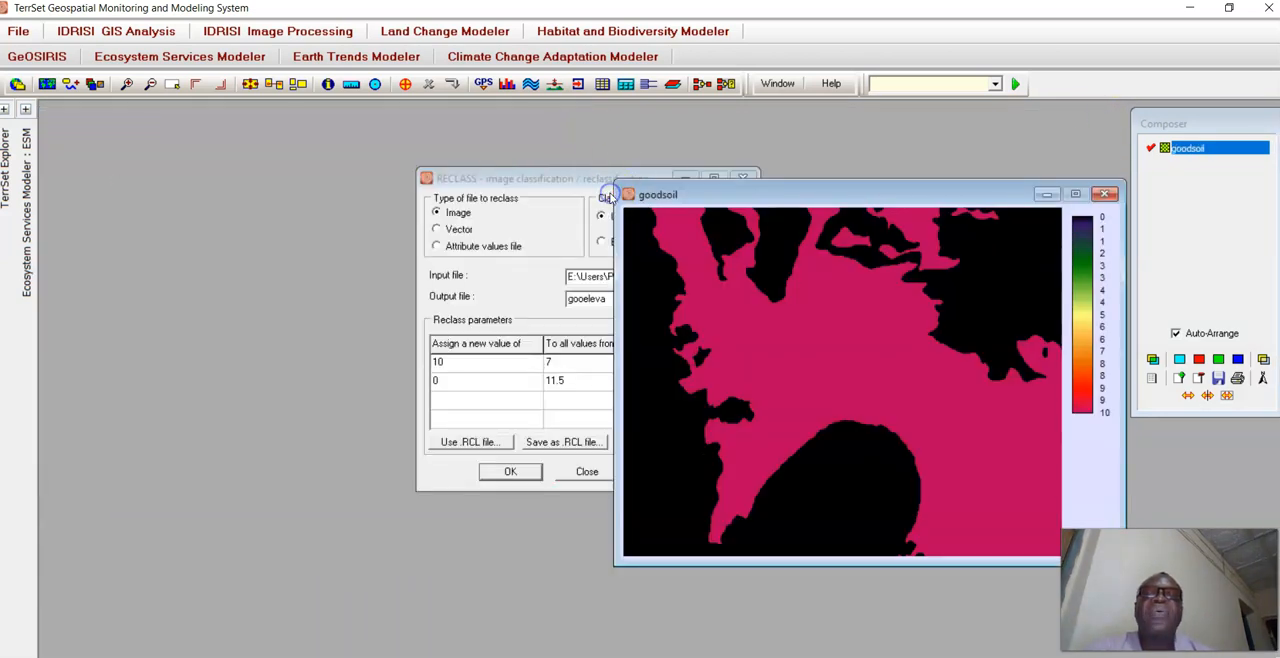
click(1110, 197)
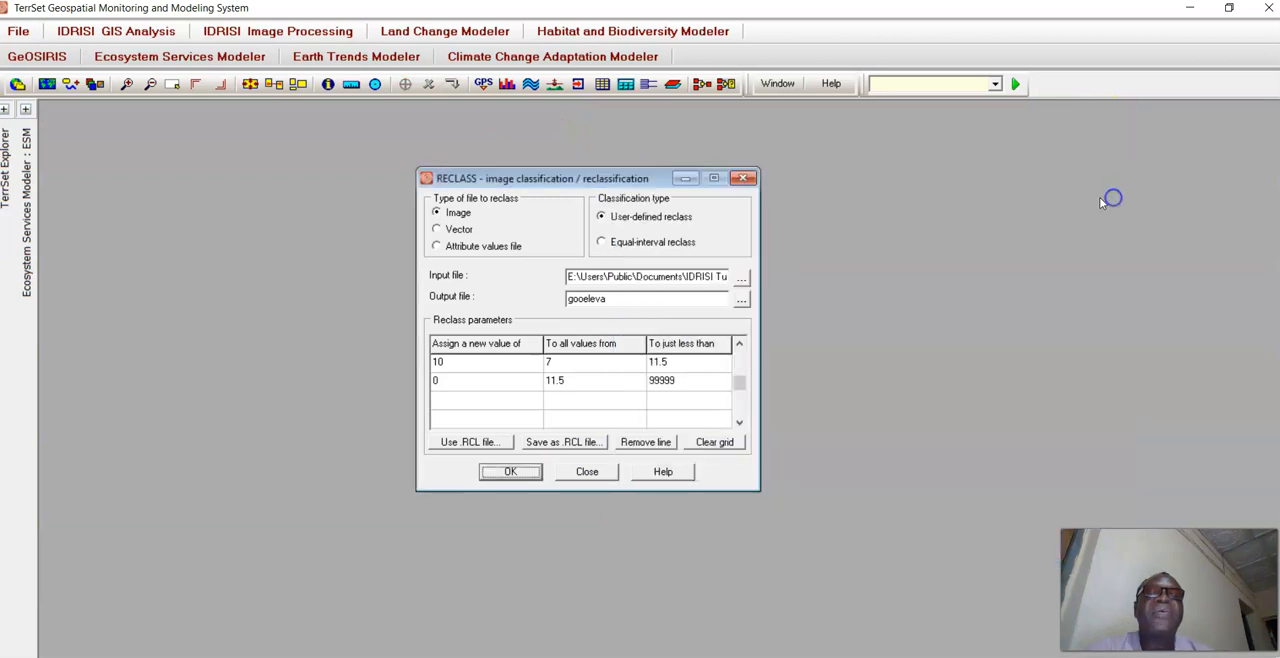
click(743, 181)
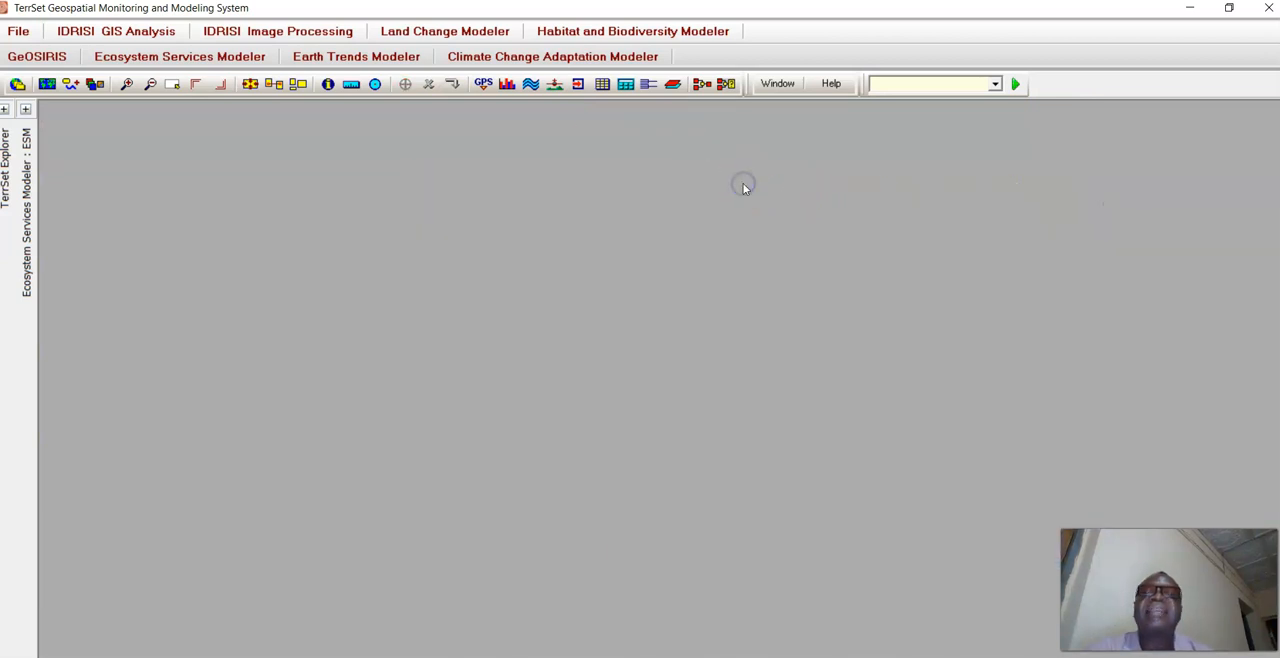
Display the raster layer nrain from the Introductory GIS folder with its legend and title.
click(46, 86)
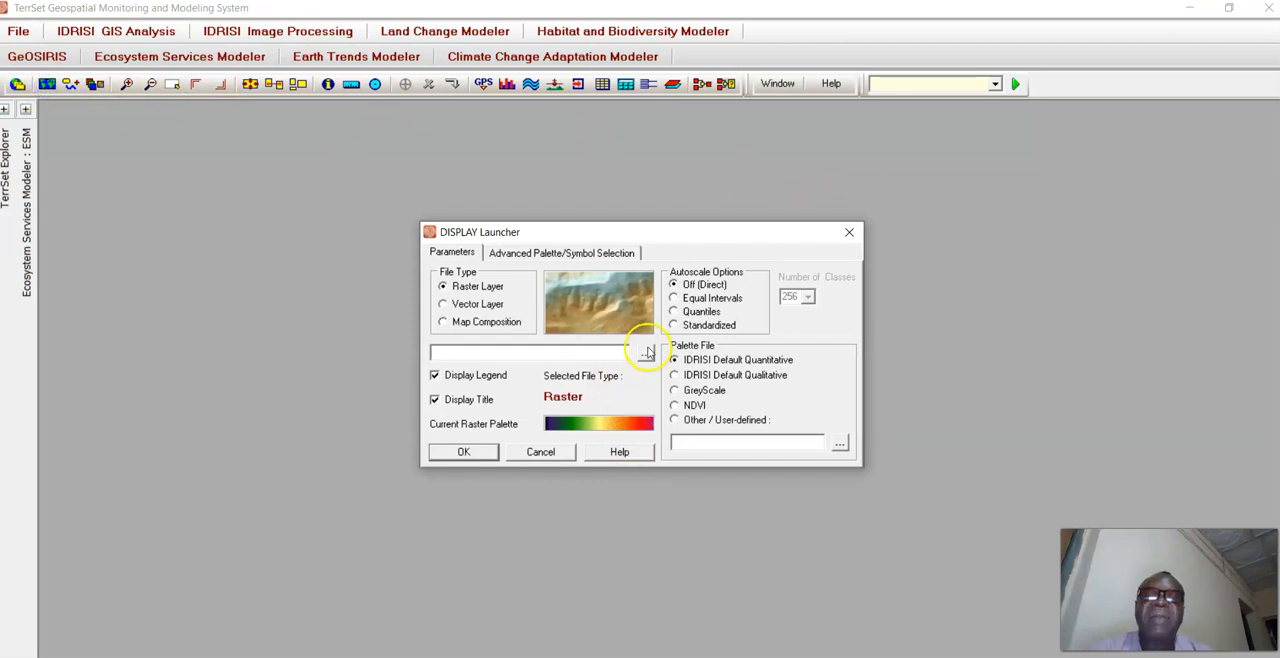
click(648, 352)
click(634, 446)
drag(740, 291, 748, 404)
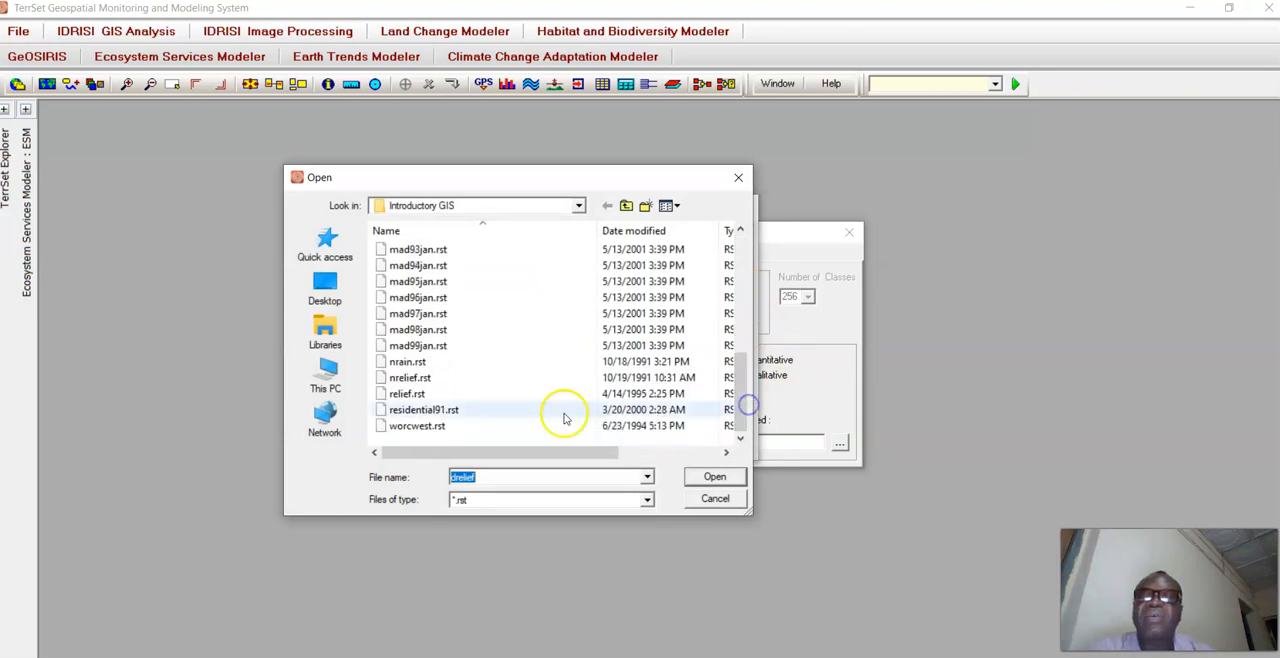
double_click(409, 361)
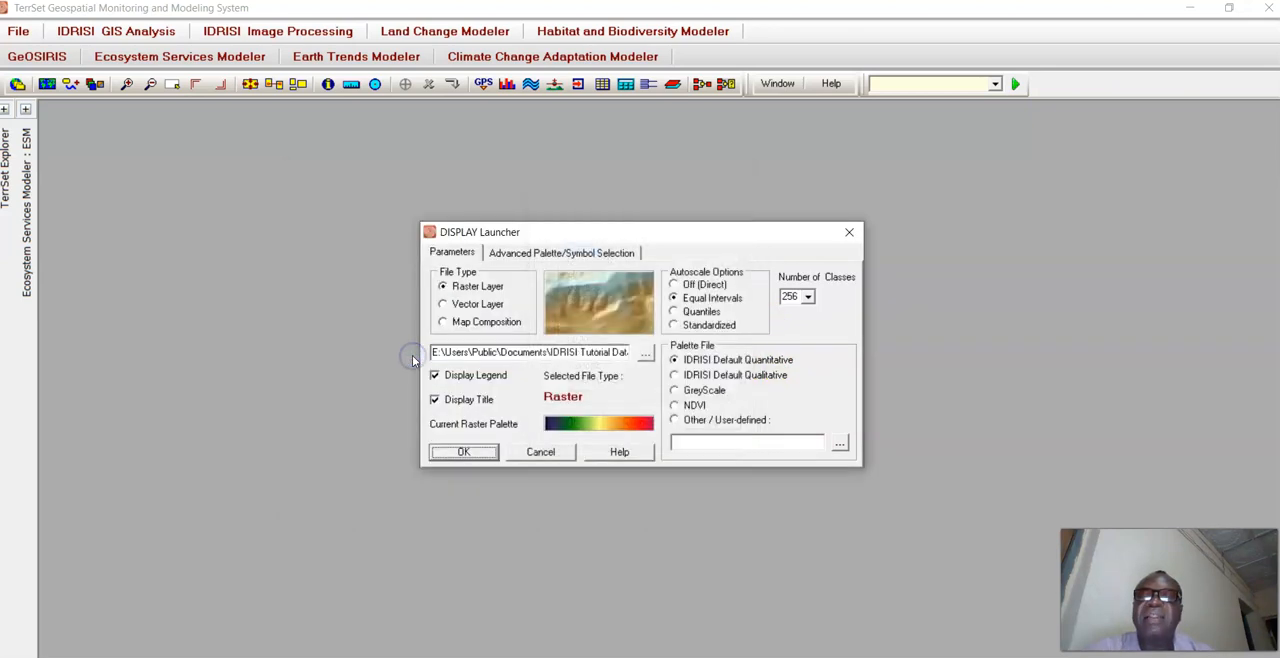
click(465, 452)
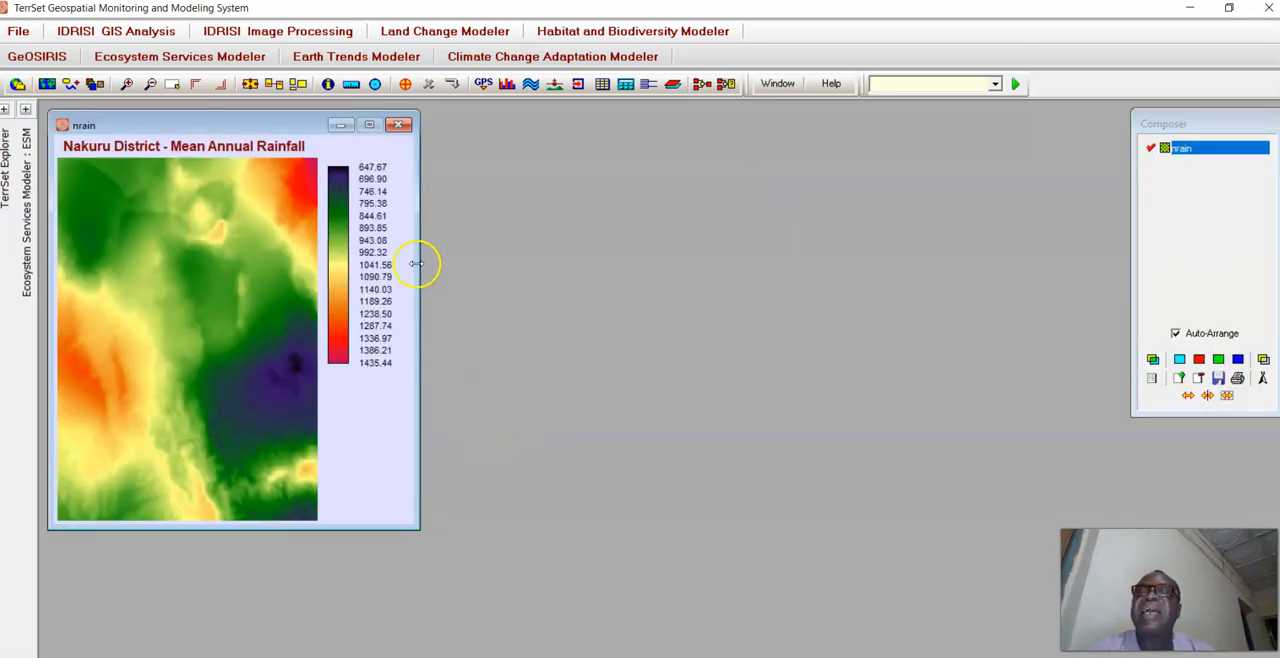
Display the raster layer nrelief from the Introductory GIS folder and place its map beside the nrain map.
click(46, 84)
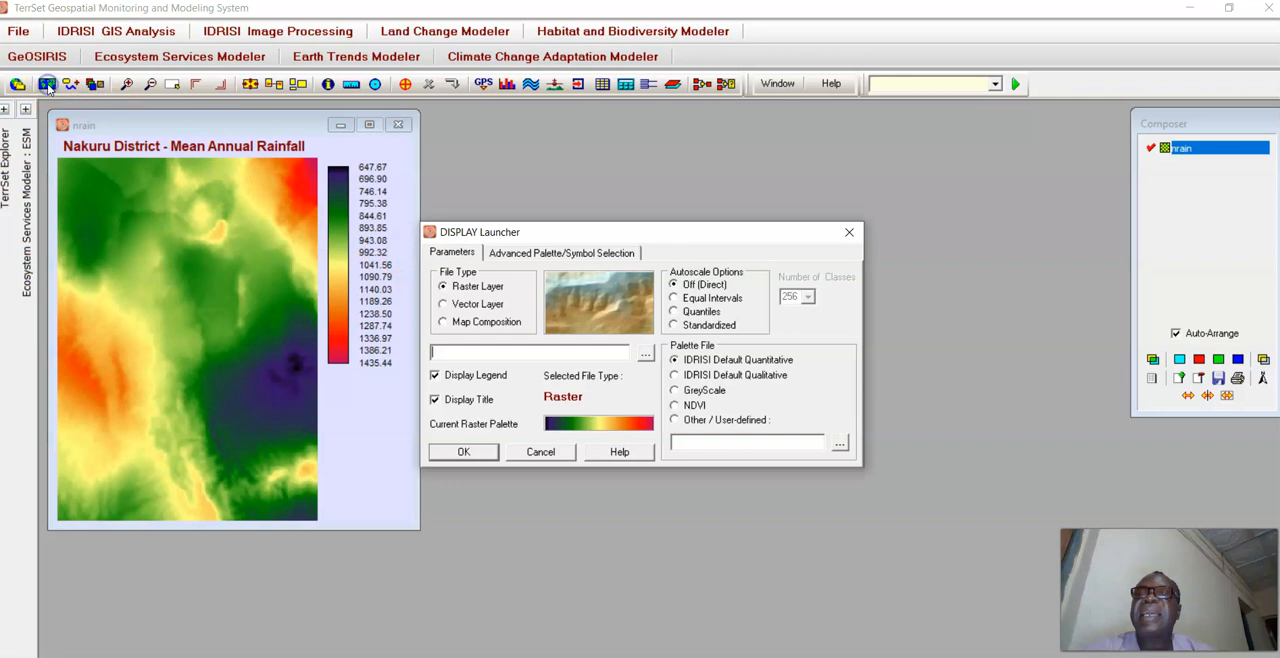
click(645, 358)
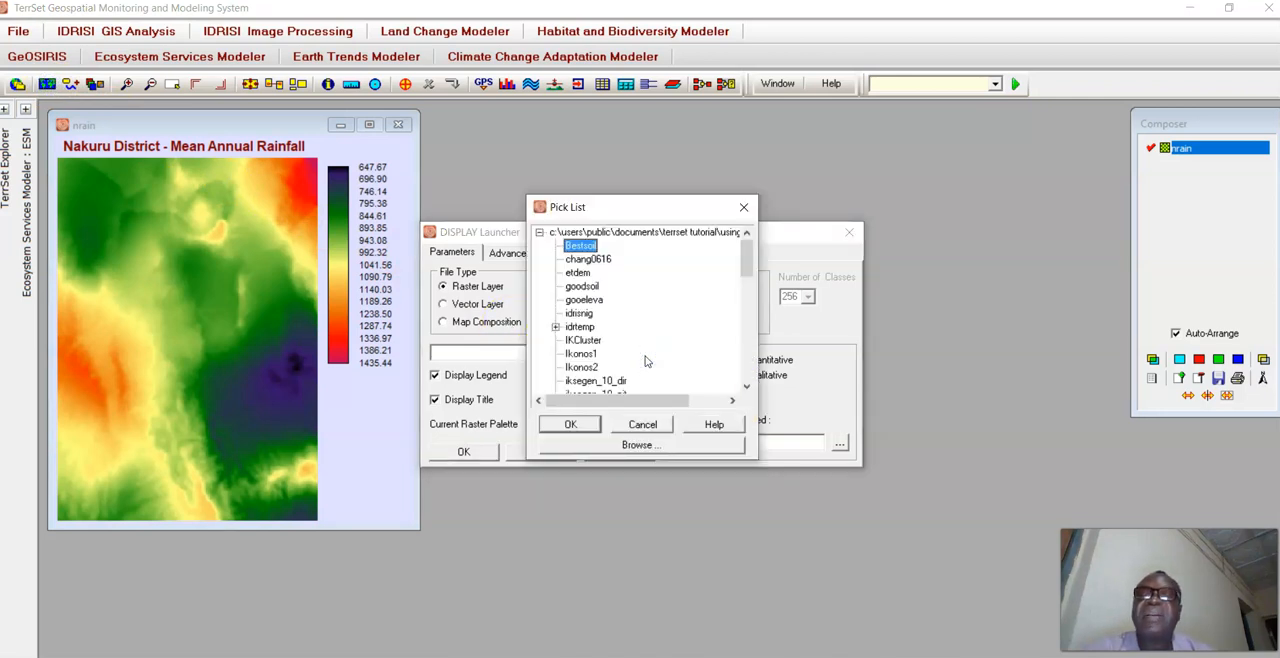
drag(748, 266, 745, 388)
click(668, 447)
drag(738, 307, 740, 425)
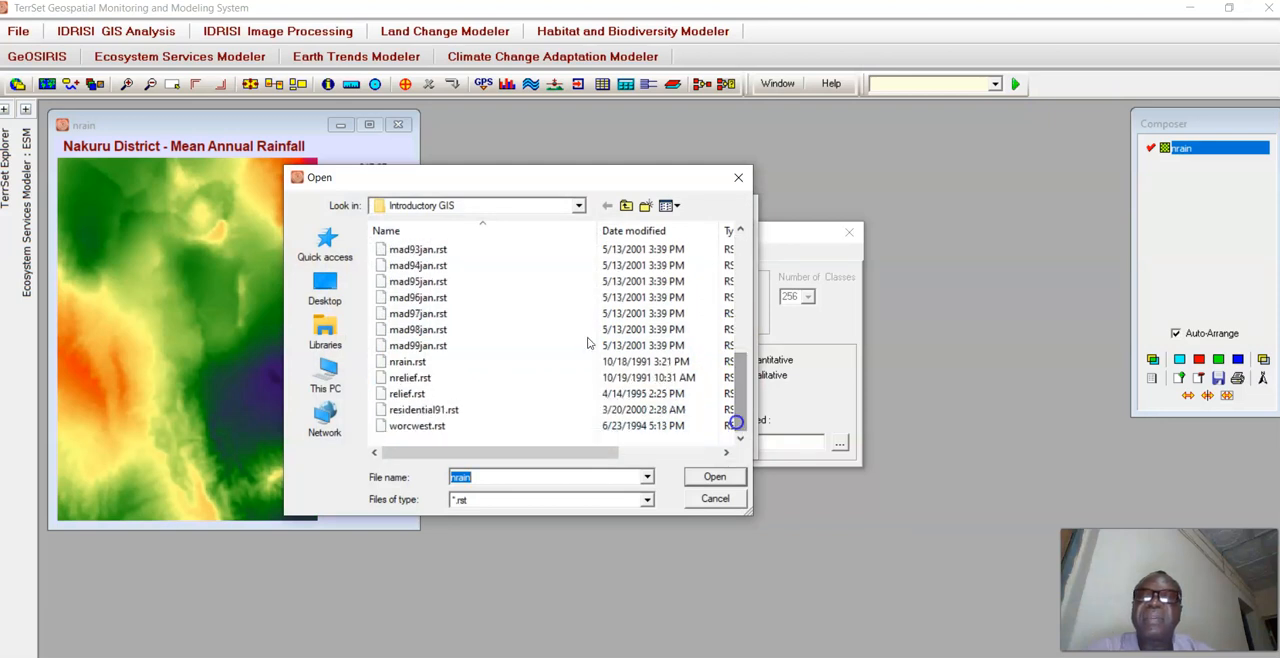
double_click(424, 379)
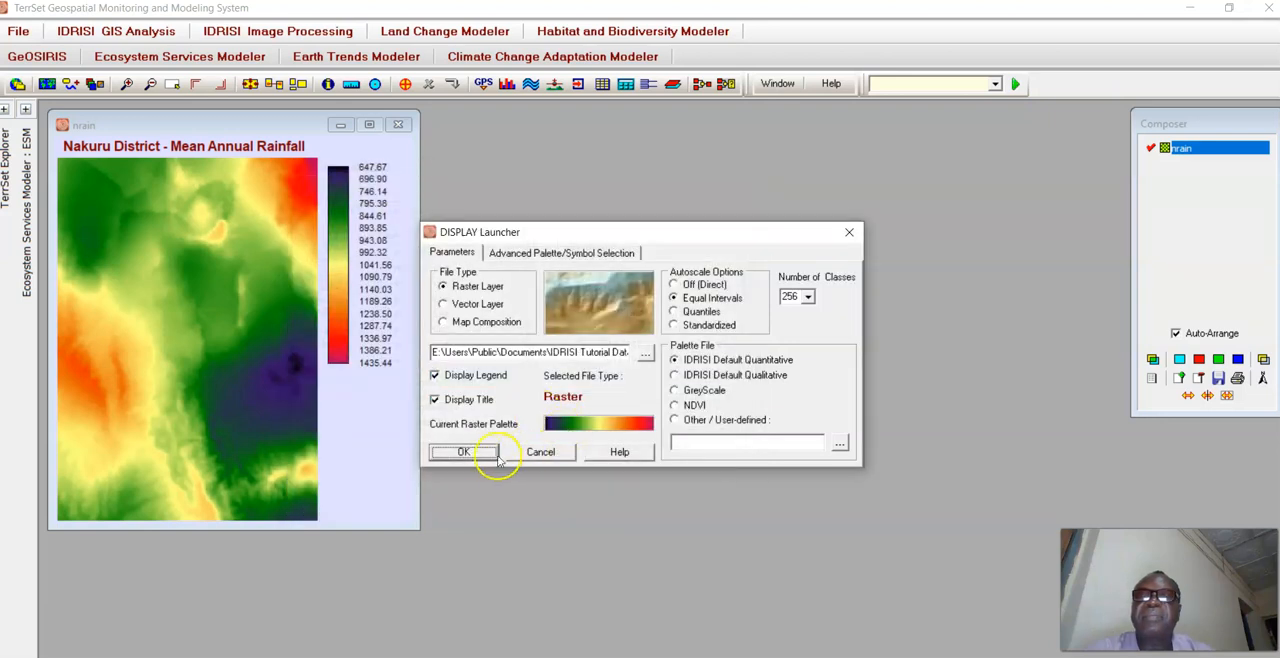
click(493, 454)
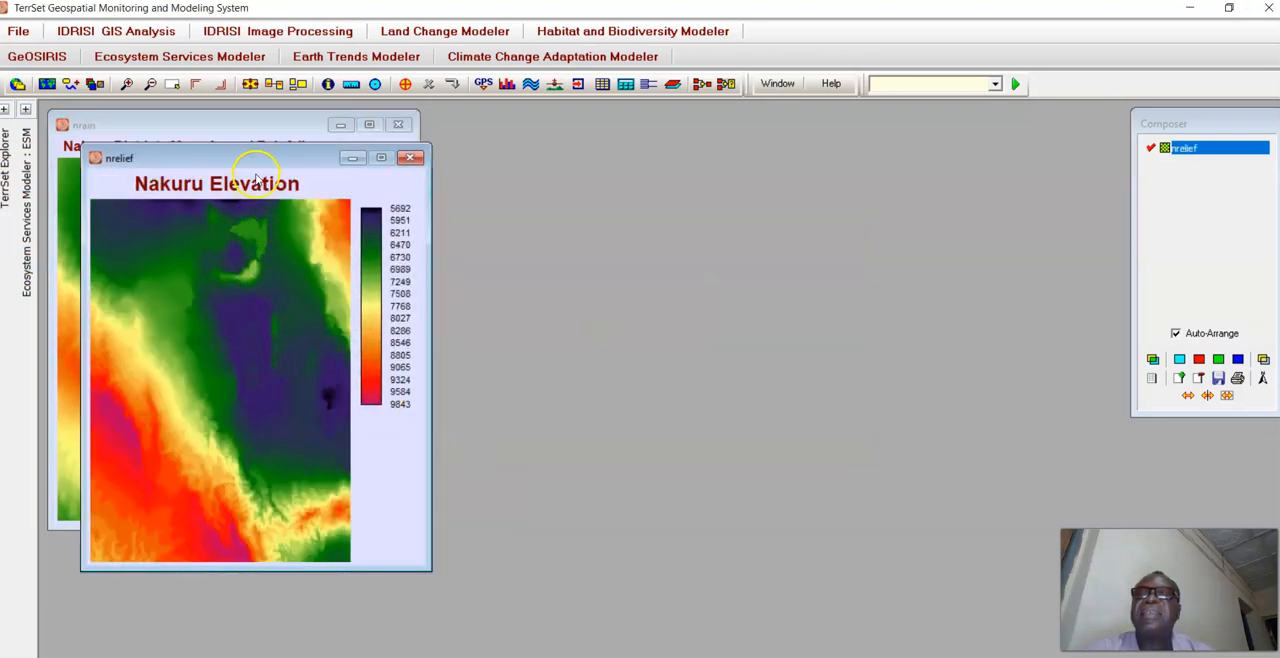
drag(217, 155, 565, 130)
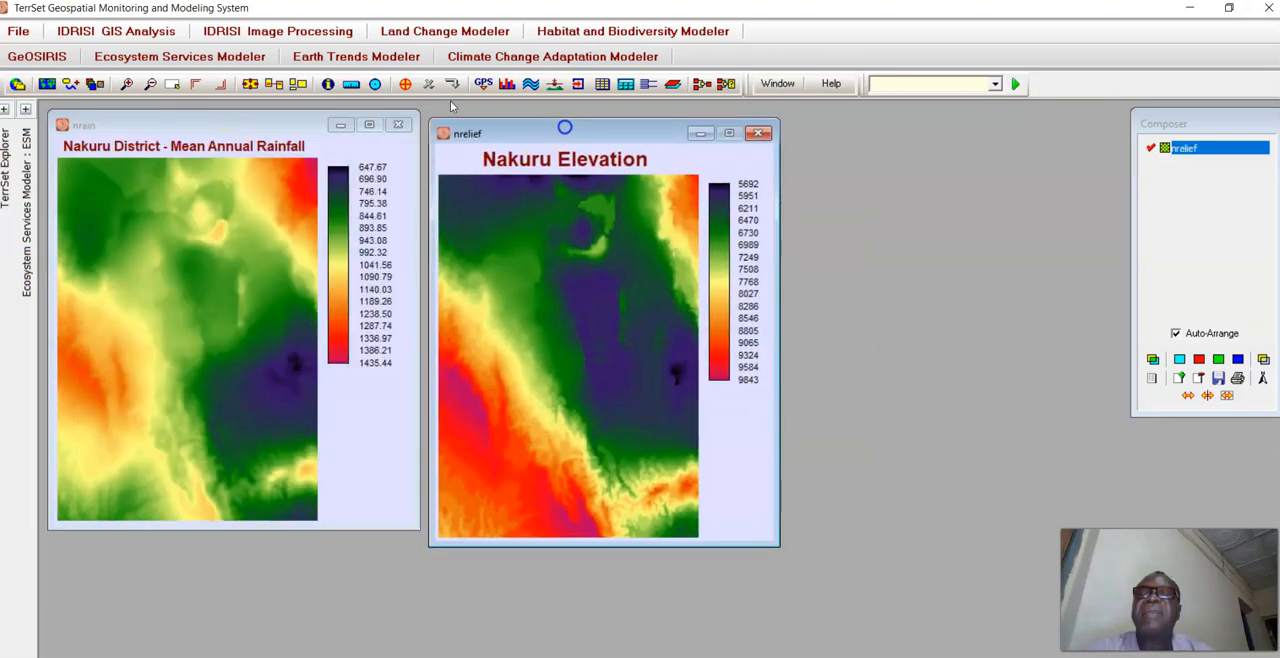
Query the mean annual rainfall at several points across the nrain map, including the dark area in the east.
click(251, 125)
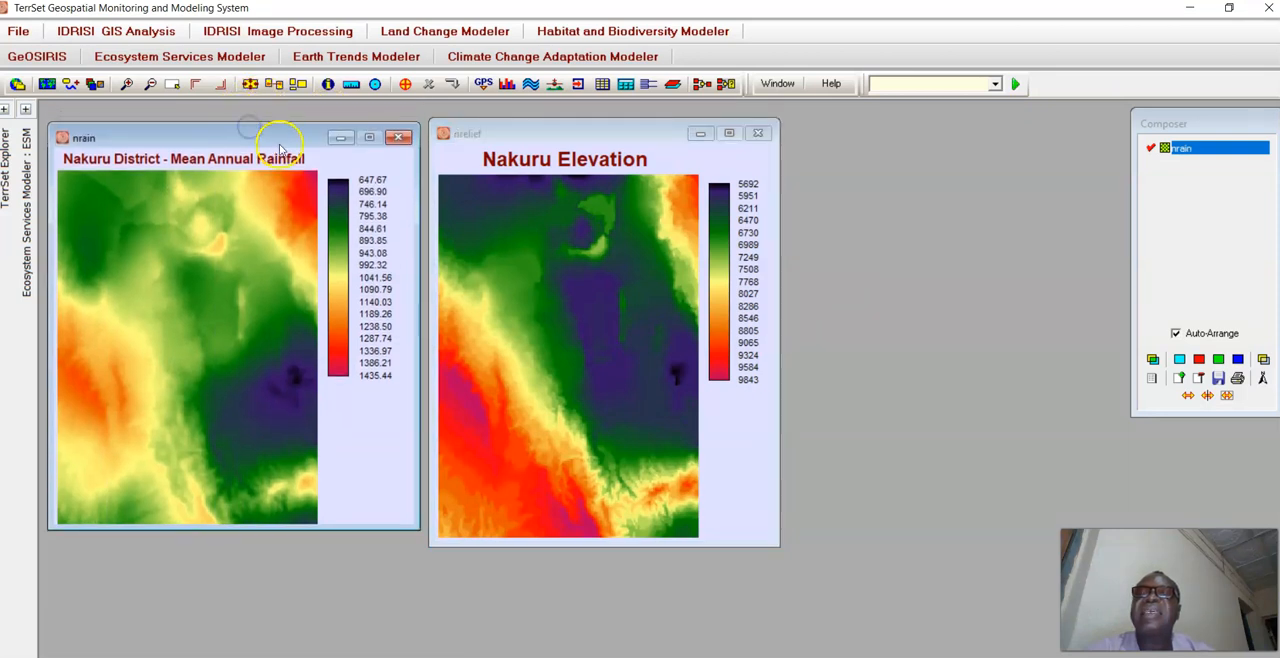
click(227, 287)
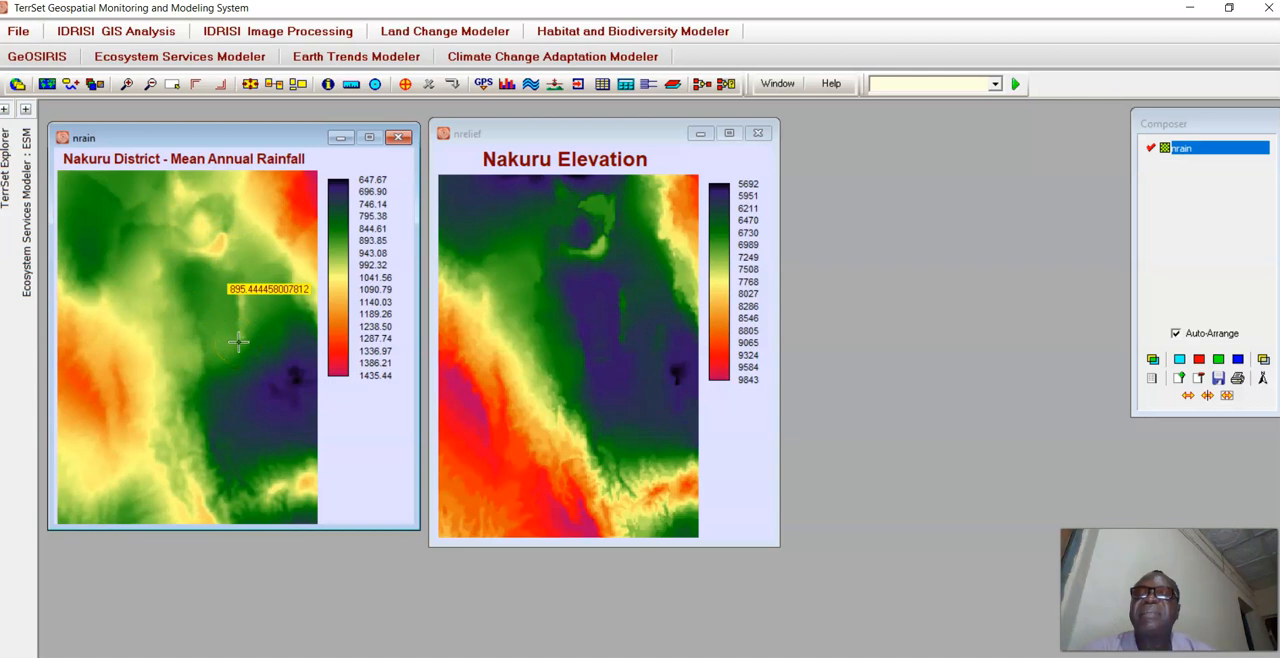
click(143, 214)
click(134, 348)
click(142, 406)
click(190, 471)
click(312, 430)
click(296, 366)
click(288, 327)
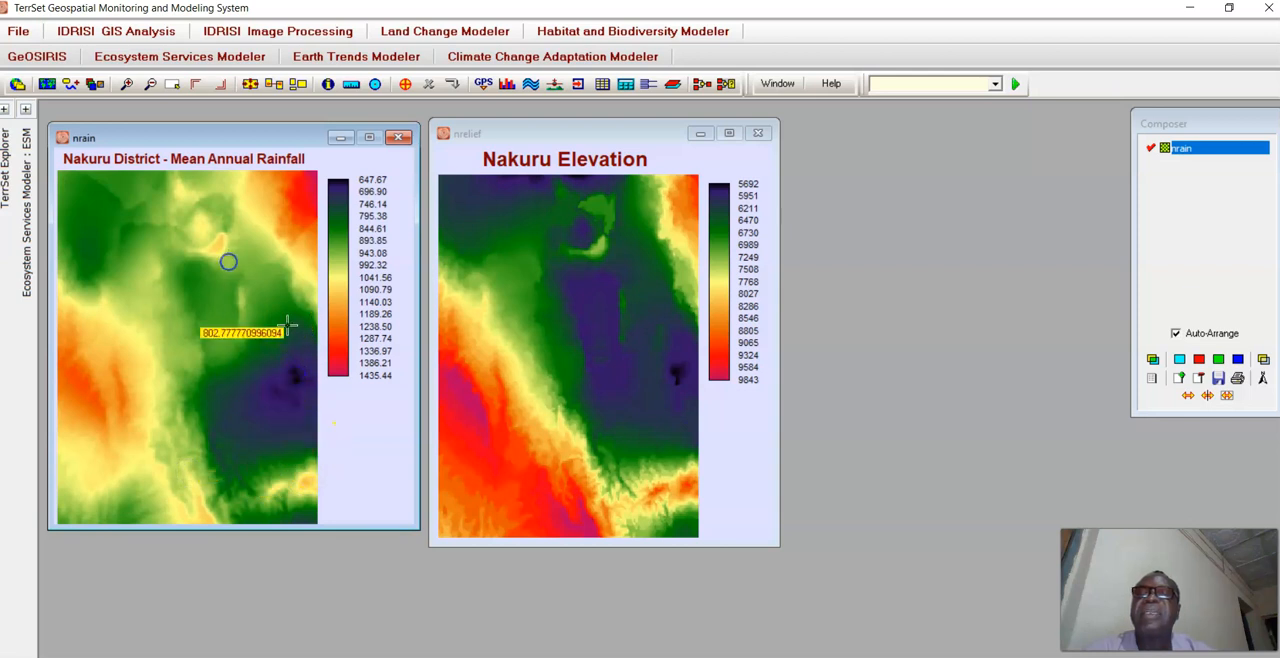
click(290, 393)
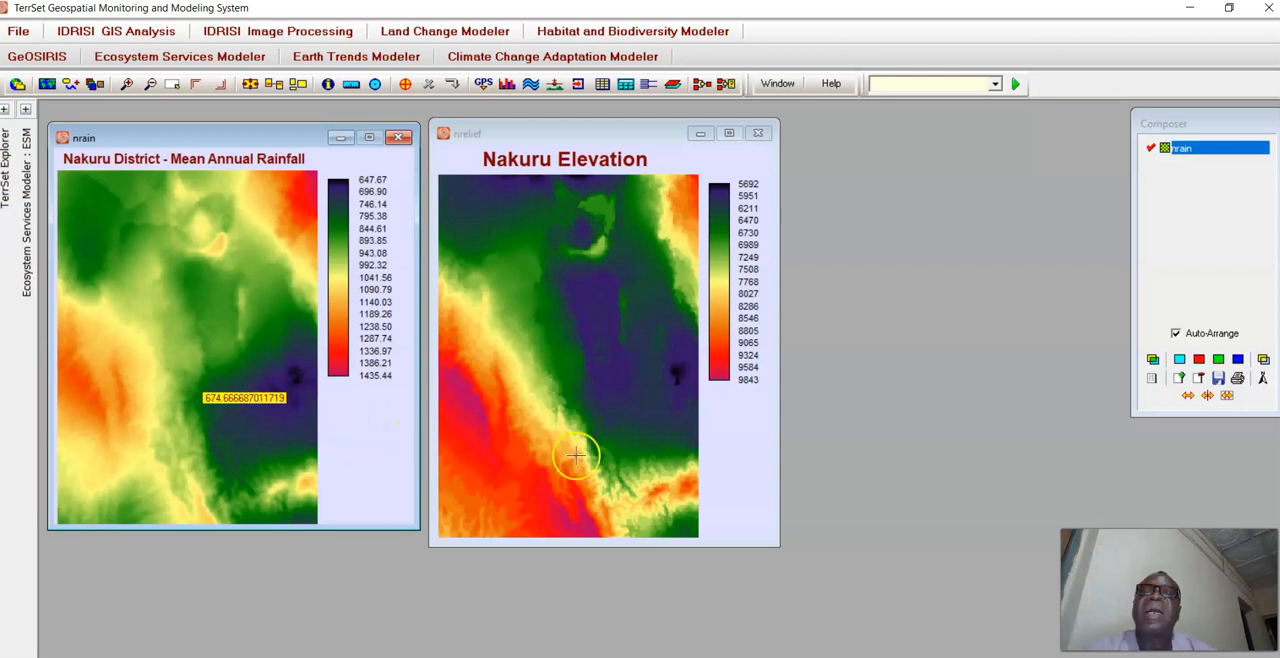